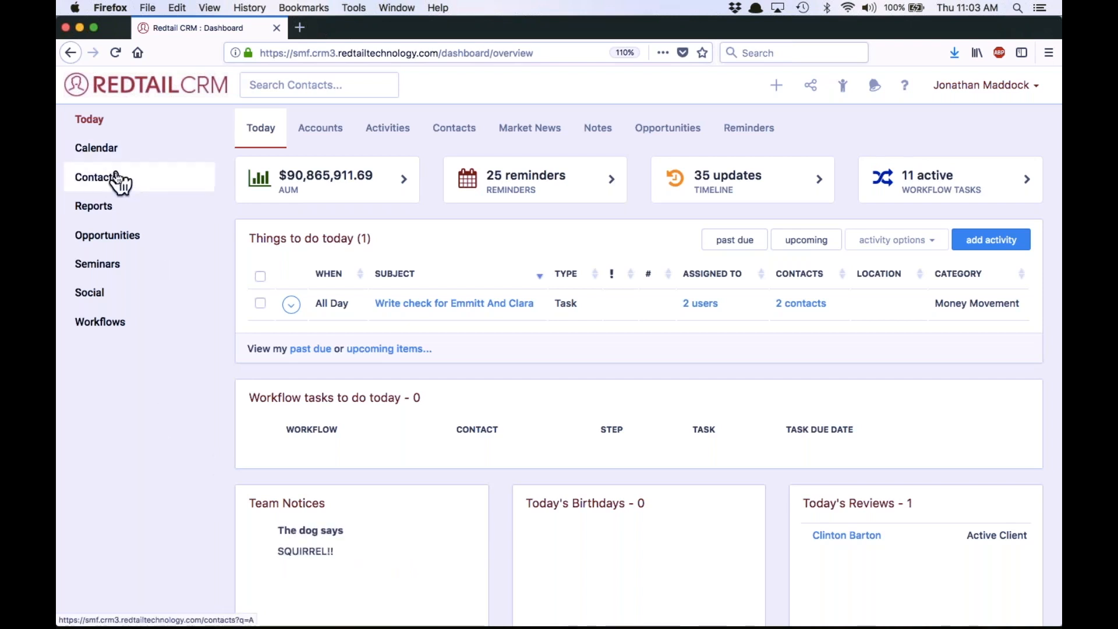
Run an advanced contact search for contacts whose Status is Equal To Prospect
{"action": "left_click", "coordinate": [118, 173]}
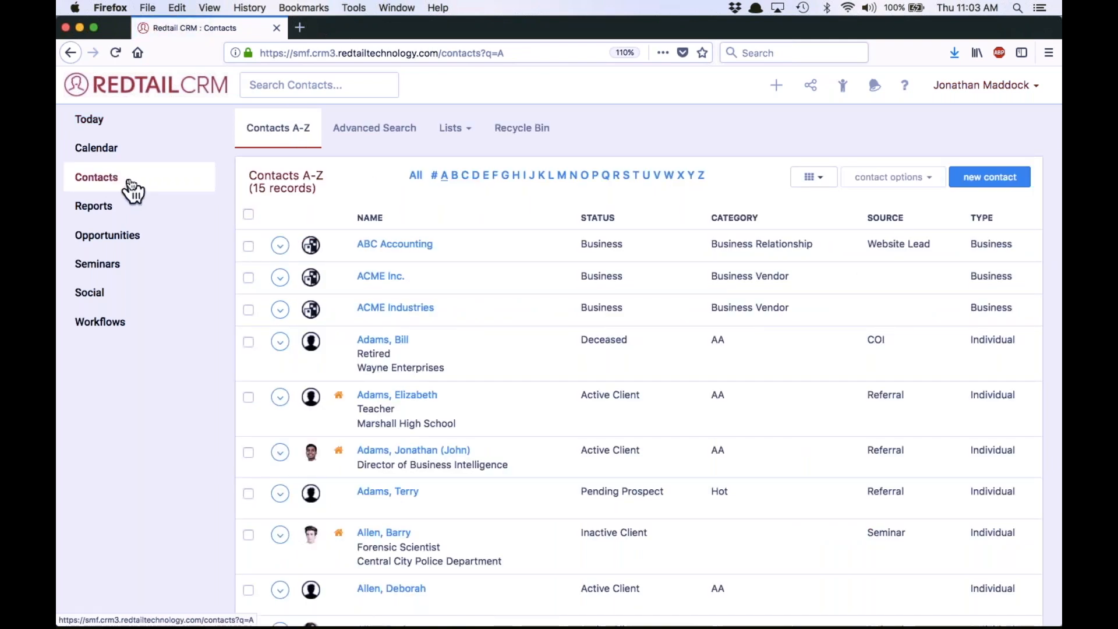
{"action": "left_click", "coordinate": [387, 131]}
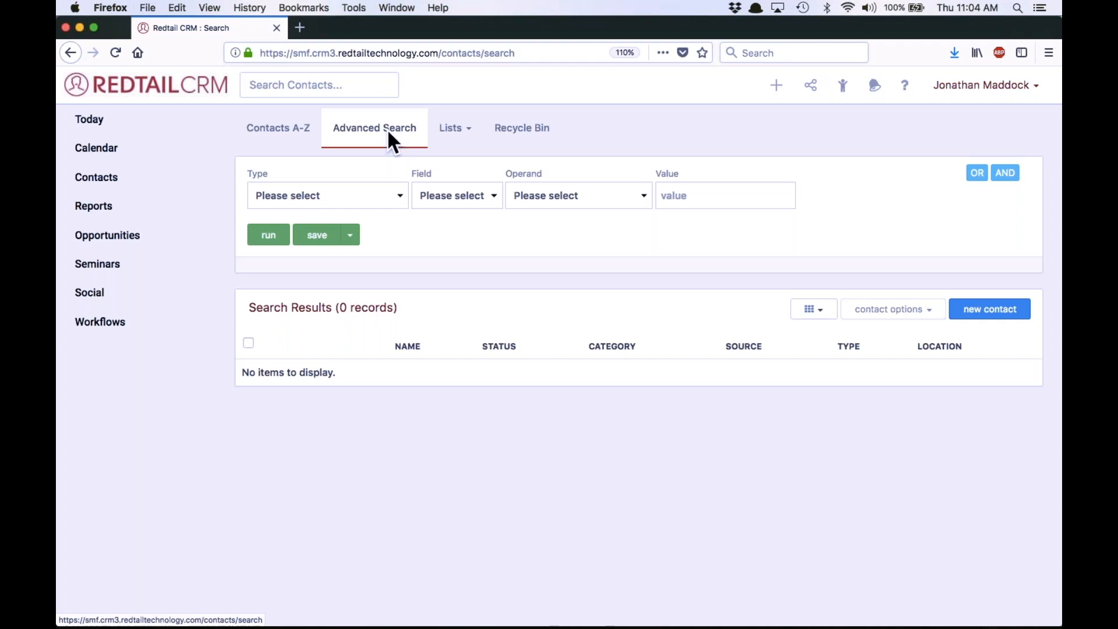
{"action": "left_click", "coordinate": [395, 193]}
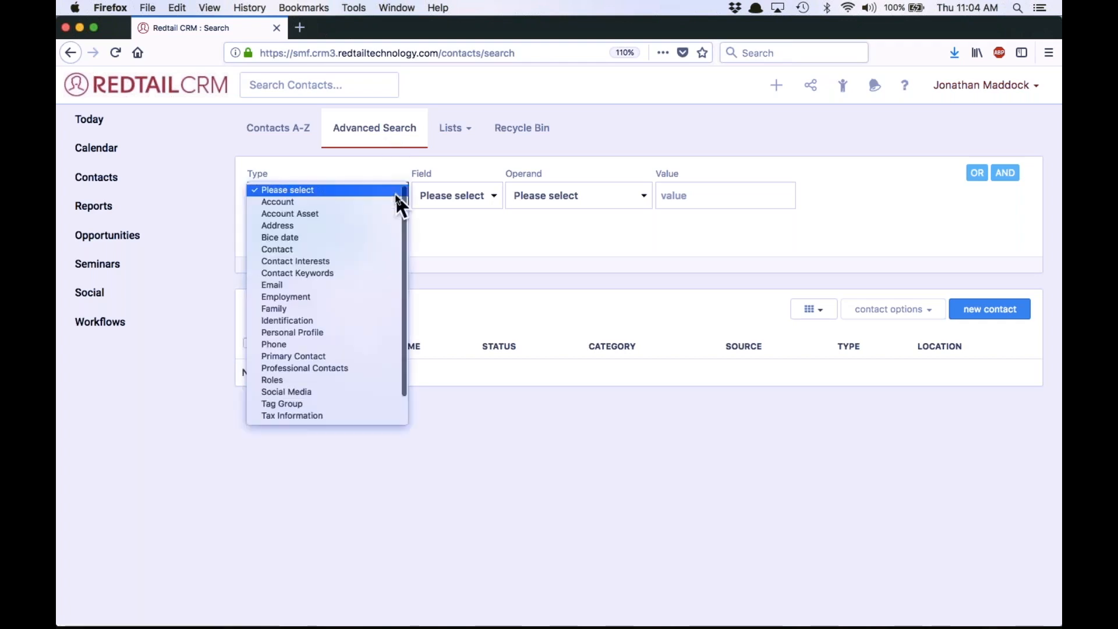
{"action": "left_click", "coordinate": [355, 249]}
{"action": "left_click", "coordinate": [479, 198]}
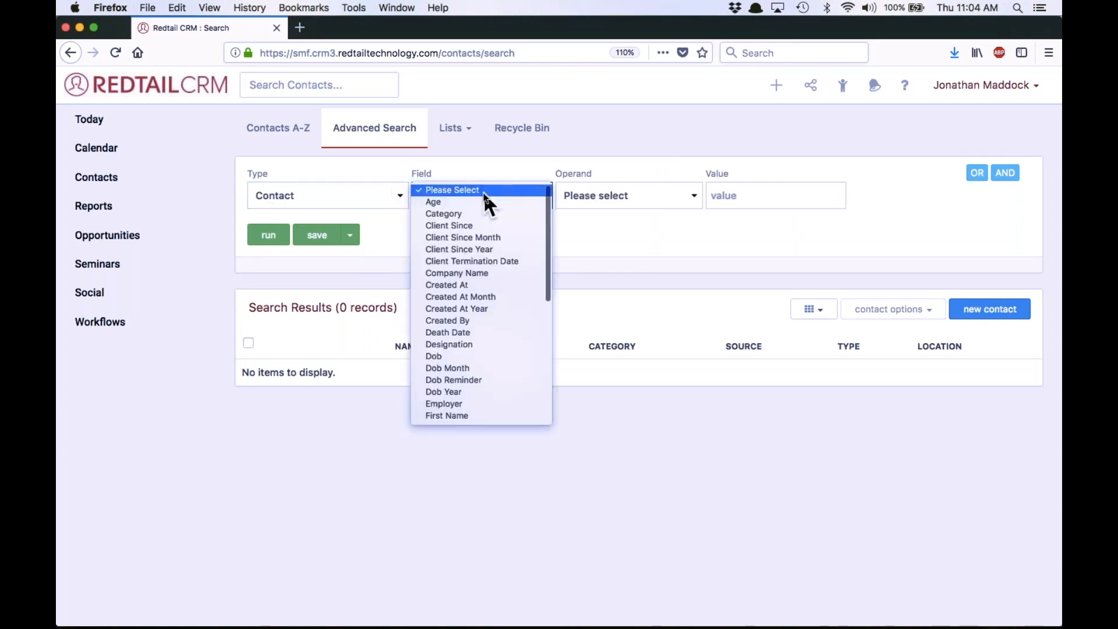
{"action": "scroll", "coordinate": [481, 324], "scroll_direction": "down", "scroll_amount": 6}
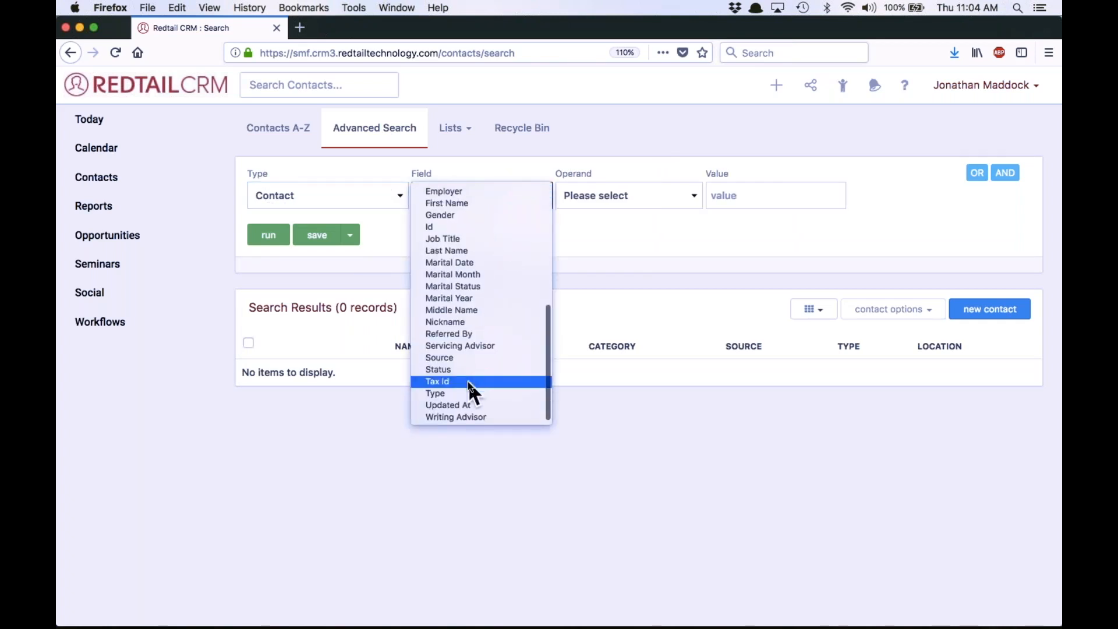
{"action": "left_click", "coordinate": [472, 373]}
{"action": "left_click", "coordinate": [630, 204]}
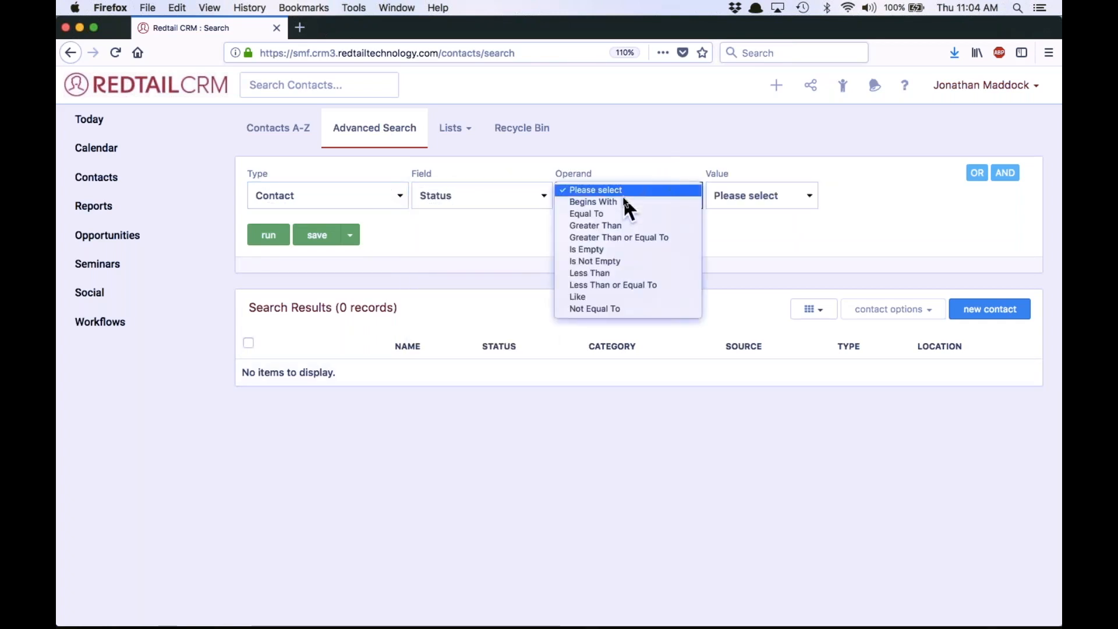
{"action": "left_click", "coordinate": [611, 214]}
{"action": "left_click", "coordinate": [783, 194]}
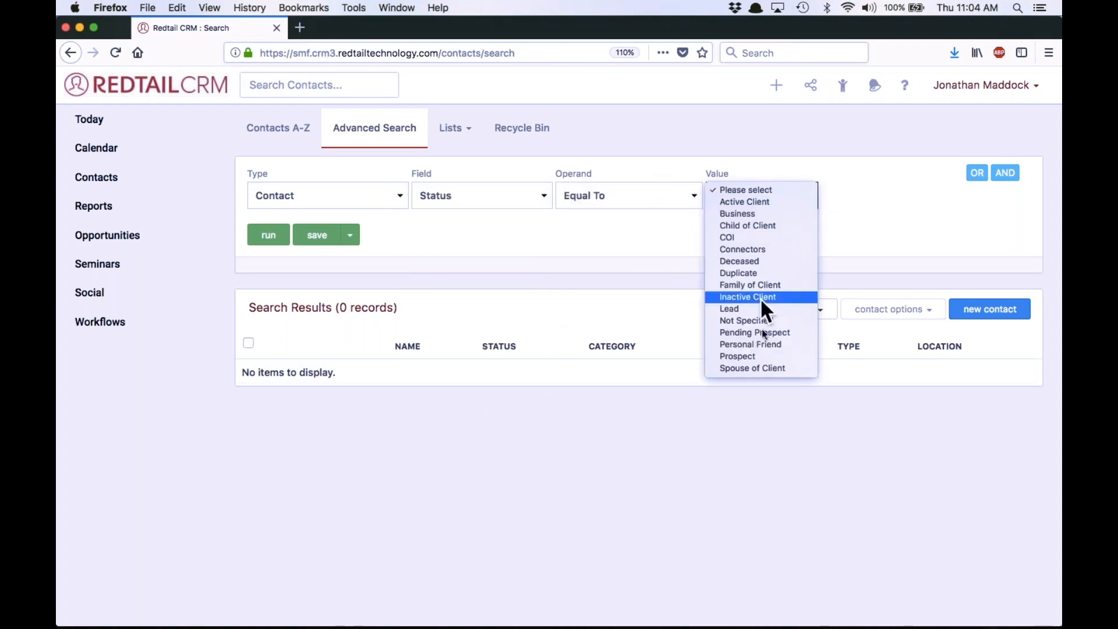
{"action": "left_click", "coordinate": [766, 355]}
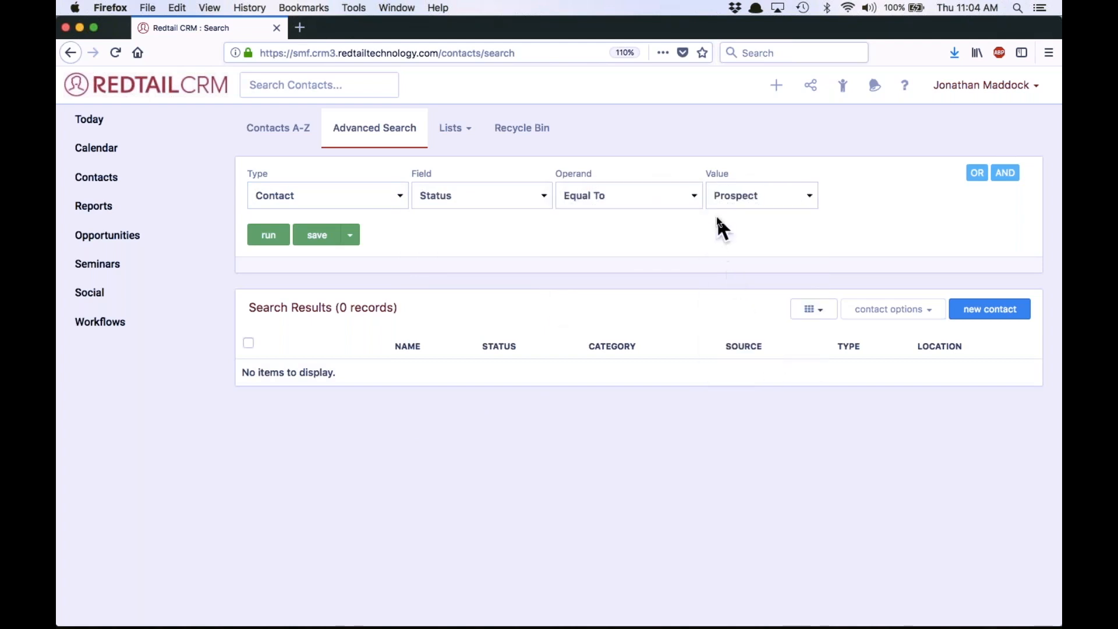
{"action": "left_click", "coordinate": [271, 239]}
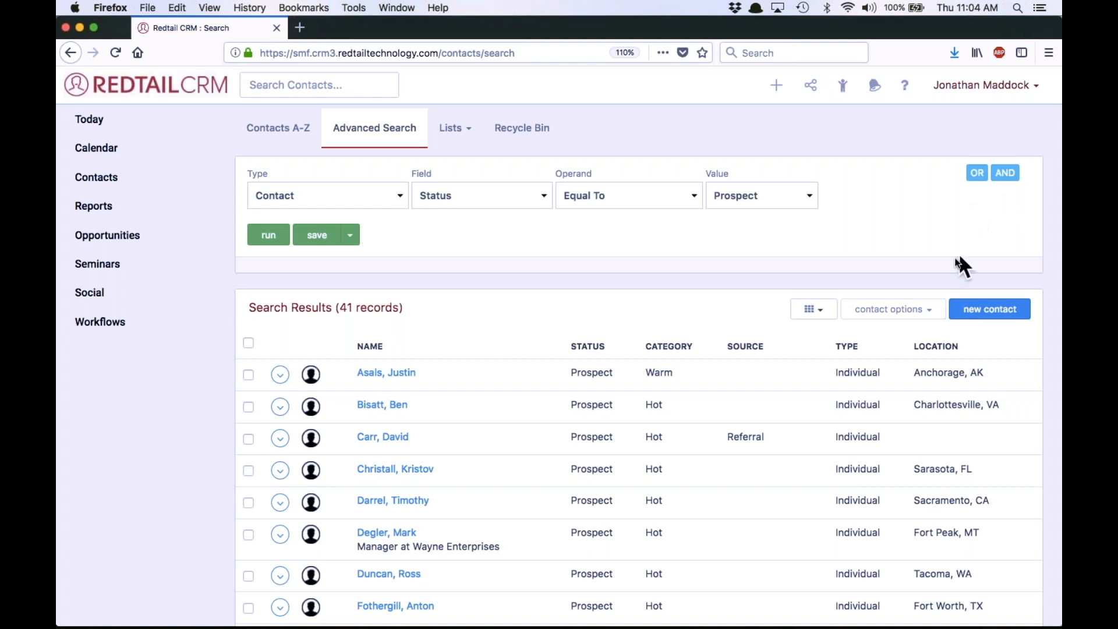
Add an AND condition requiring the Contact Category to be Equal To Hot, and run the search
{"action": "left_click", "coordinate": [1003, 180]}
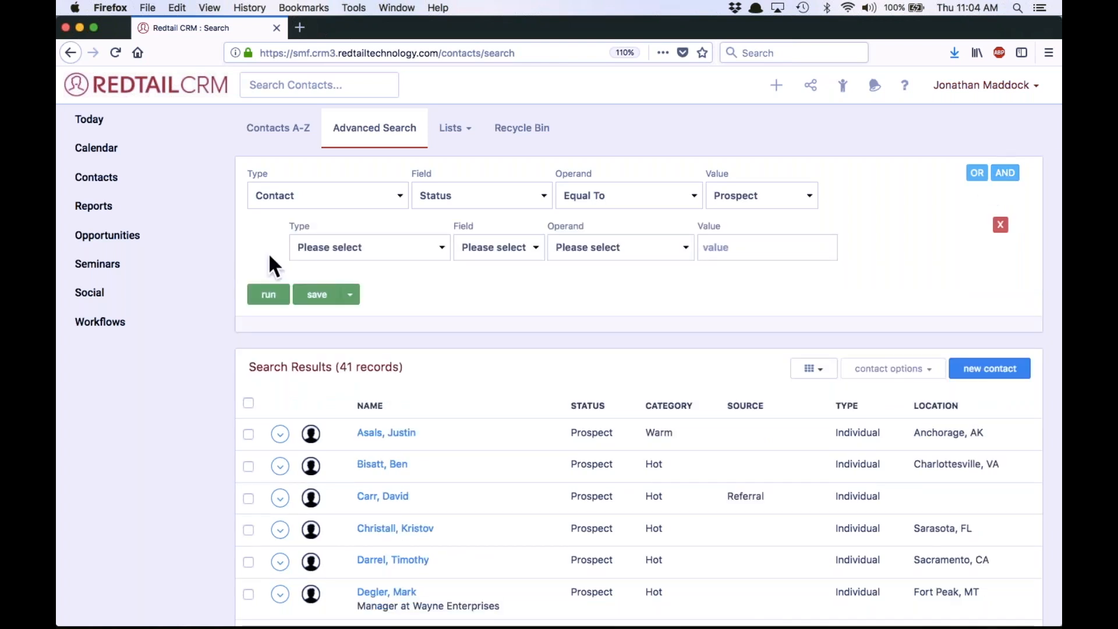
{"action": "left_click", "coordinate": [381, 249]}
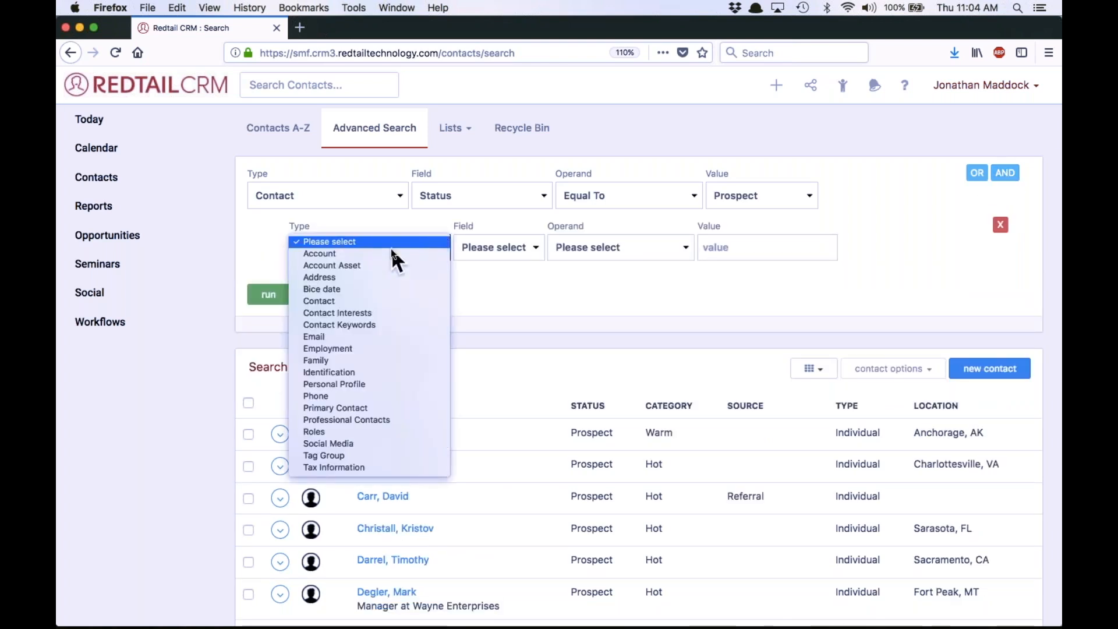
{"action": "scroll", "coordinate": [390, 247], "scroll_direction": "down", "scroll_amount": 1}
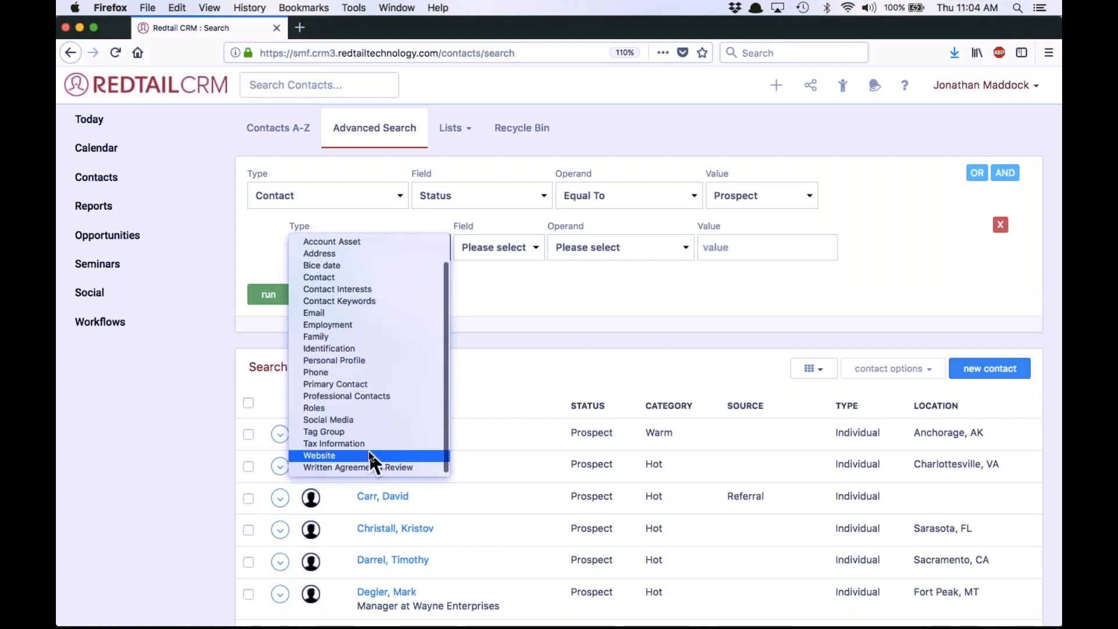
{"action": "scroll", "coordinate": [369, 450], "scroll_direction": "up", "scroll_amount": 1}
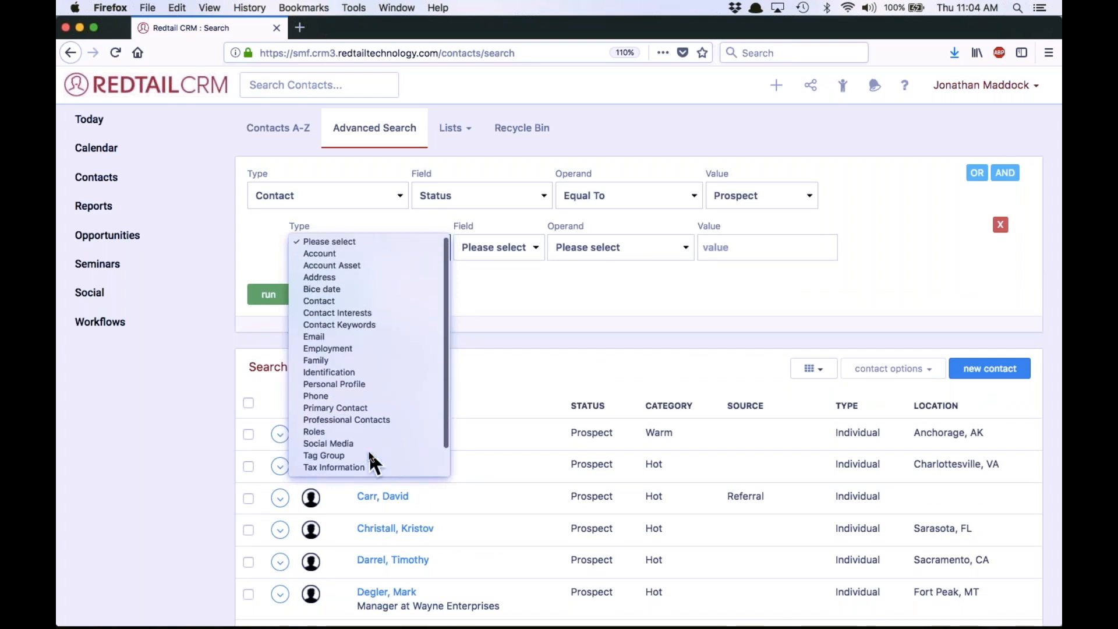
{"action": "left_click", "coordinate": [369, 301]}
{"action": "left_click", "coordinate": [511, 245]}
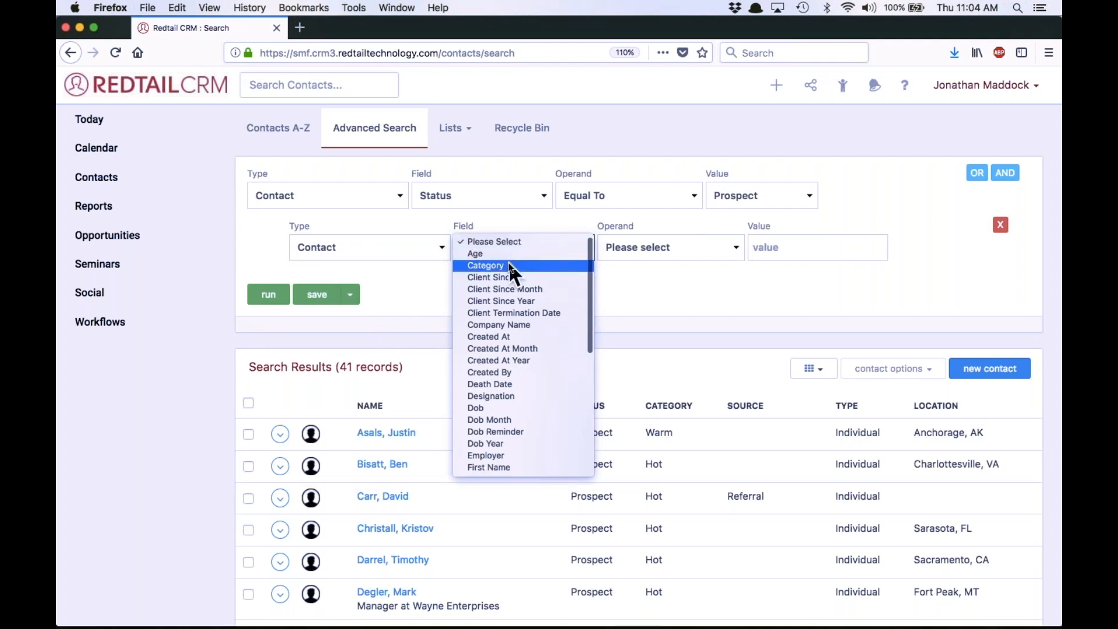
{"action": "left_click", "coordinate": [509, 262]}
{"action": "left_click", "coordinate": [676, 239]}
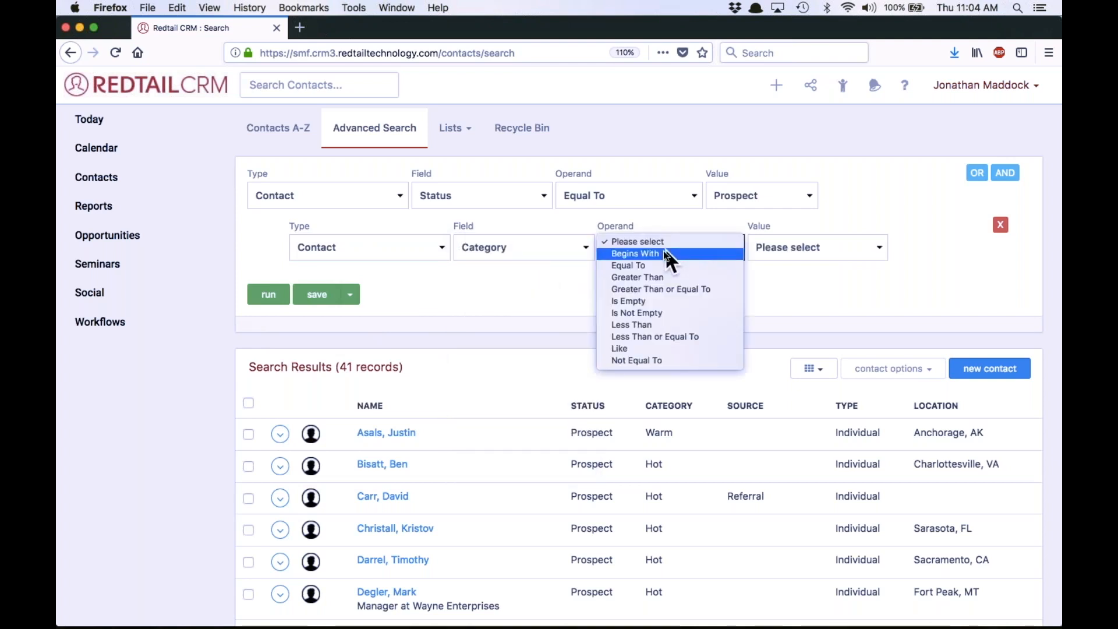
{"action": "left_click", "coordinate": [651, 269]}
{"action": "left_click", "coordinate": [792, 247]}
{"action": "scroll", "coordinate": [796, 383], "scroll_direction": "down", "scroll_amount": 1}
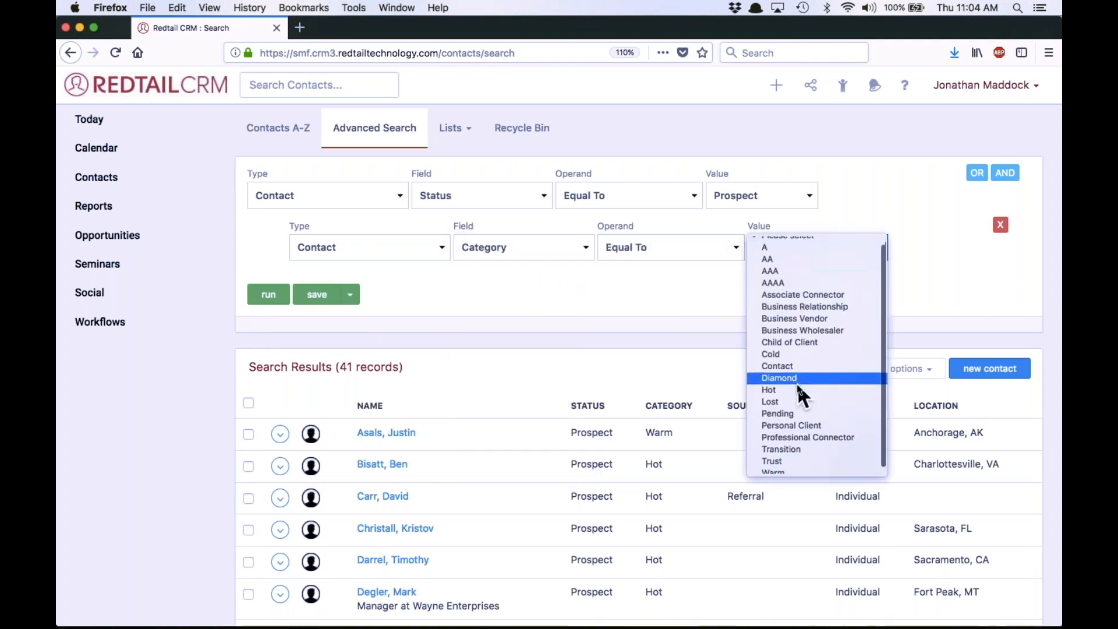
{"action": "left_click", "coordinate": [793, 385]}
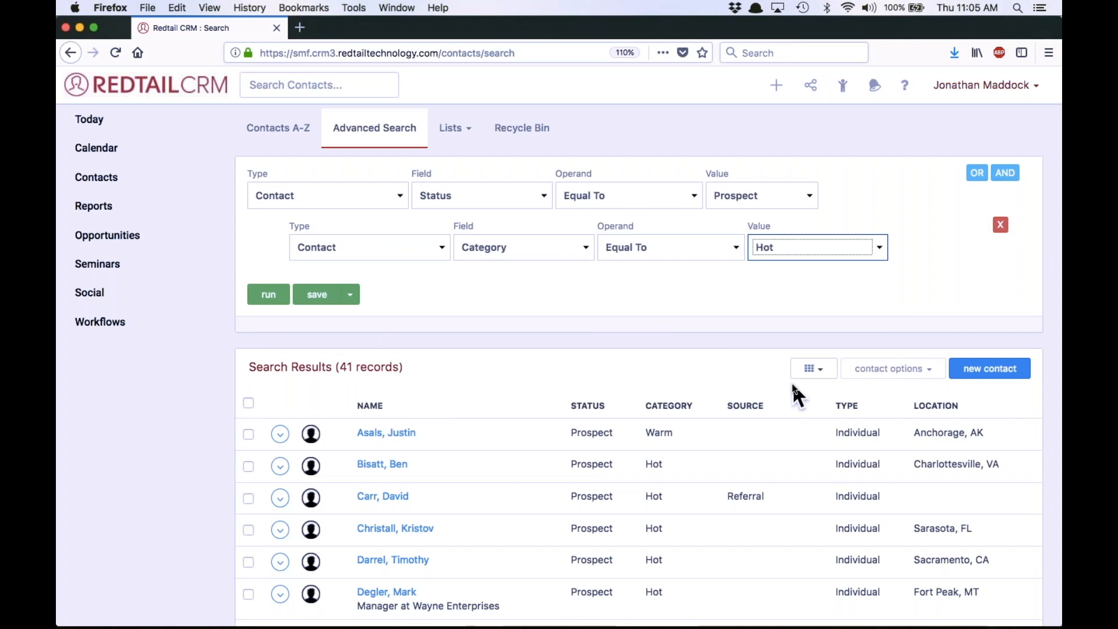
{"action": "left_click", "coordinate": [268, 297]}
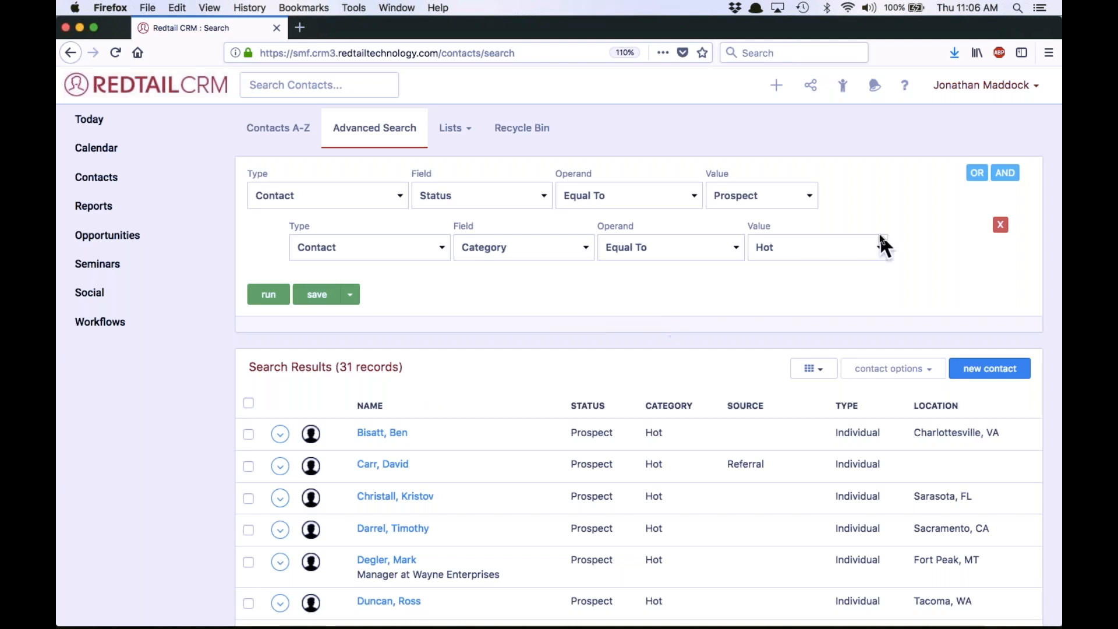
Add a third AND condition with the Contact Keywords Keyword Not Equal To Plate licker, and run the search
{"action": "left_click", "coordinate": [1008, 176]}
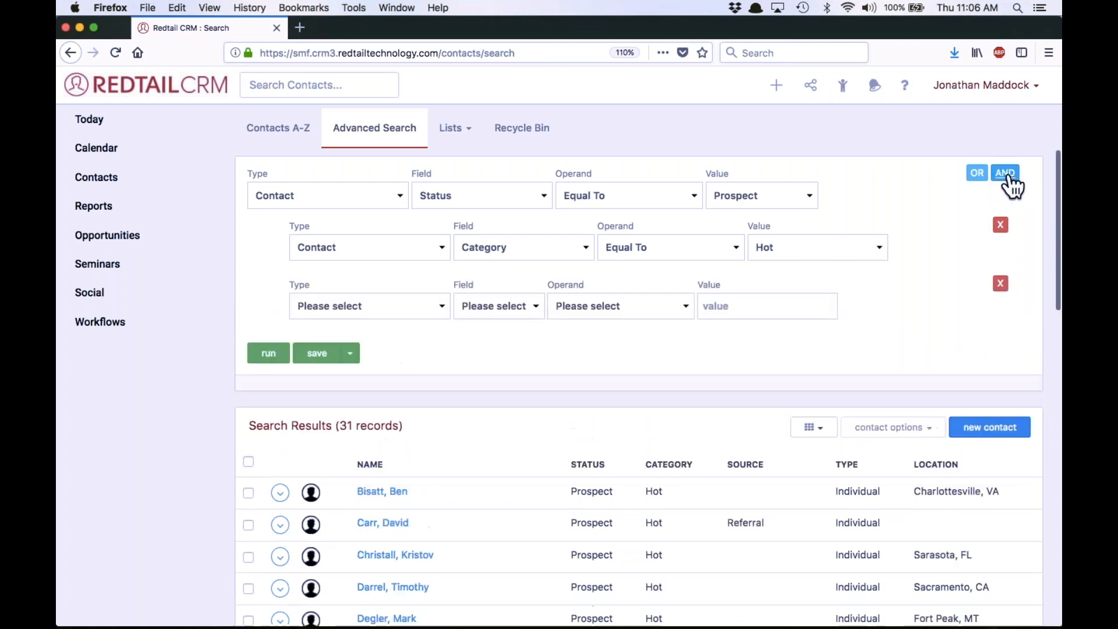
{"action": "left_click", "coordinate": [381, 307]}
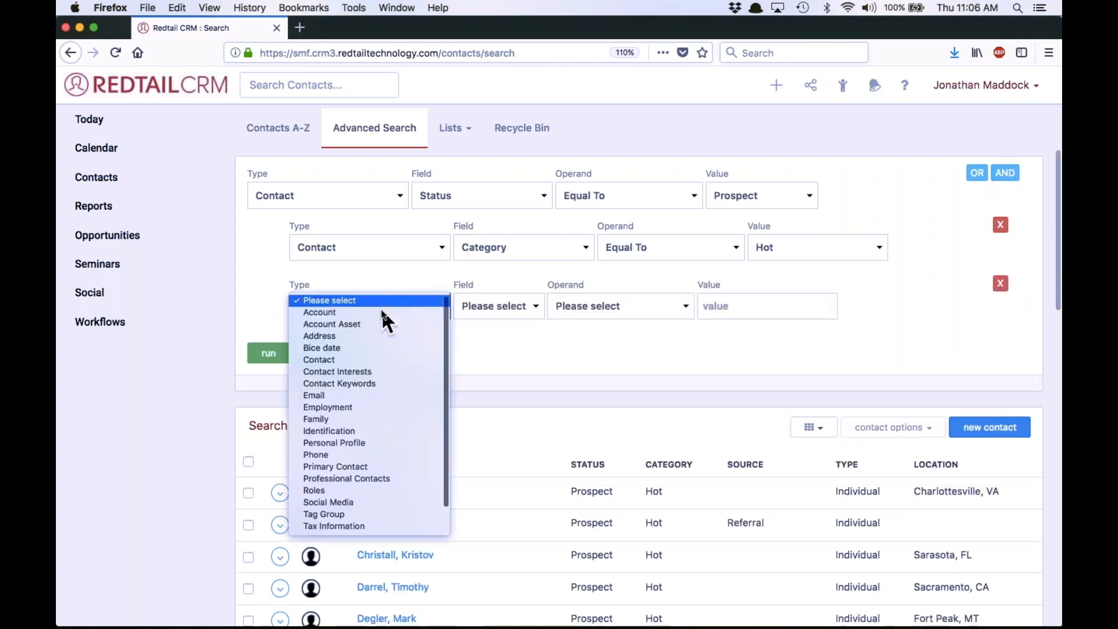
{"action": "left_click", "coordinate": [353, 382]}
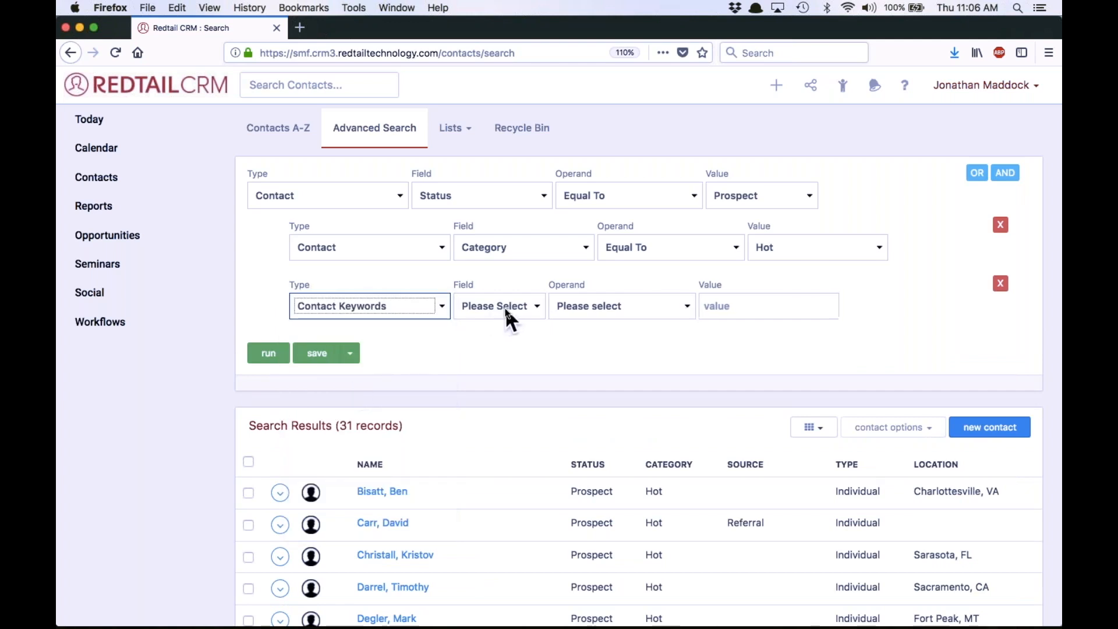
{"action": "left_click", "coordinate": [504, 306]}
{"action": "left_click", "coordinate": [505, 310]}
{"action": "left_click", "coordinate": [599, 316]}
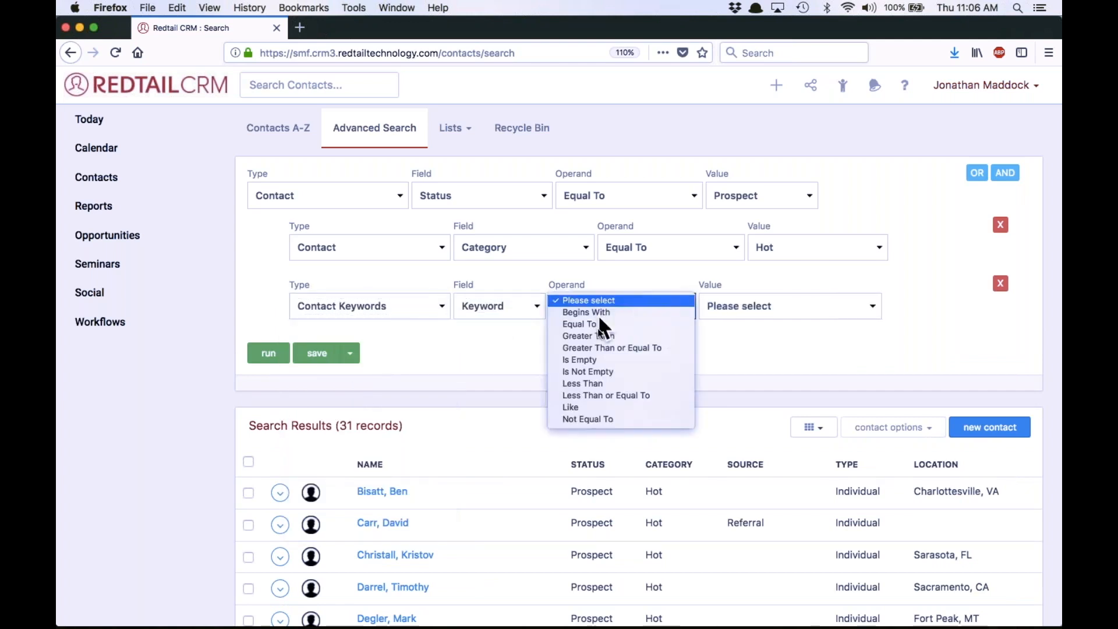
{"action": "left_click", "coordinate": [602, 421]}
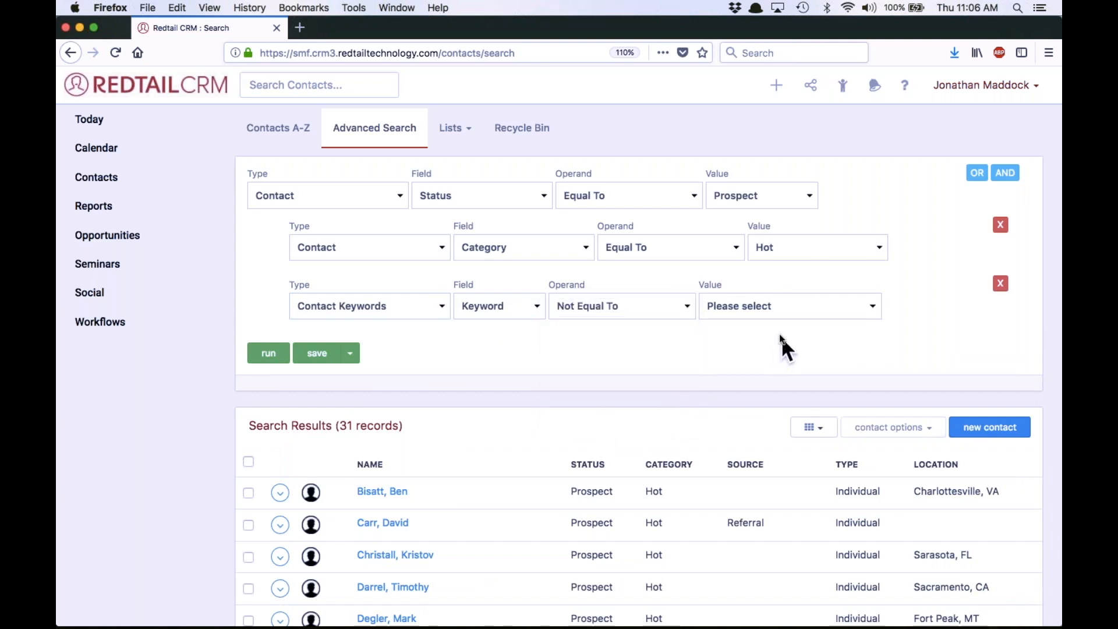
{"action": "left_click", "coordinate": [770, 308]}
{"action": "scroll", "coordinate": [774, 369], "scroll_direction": "down", "scroll_amount": 10}
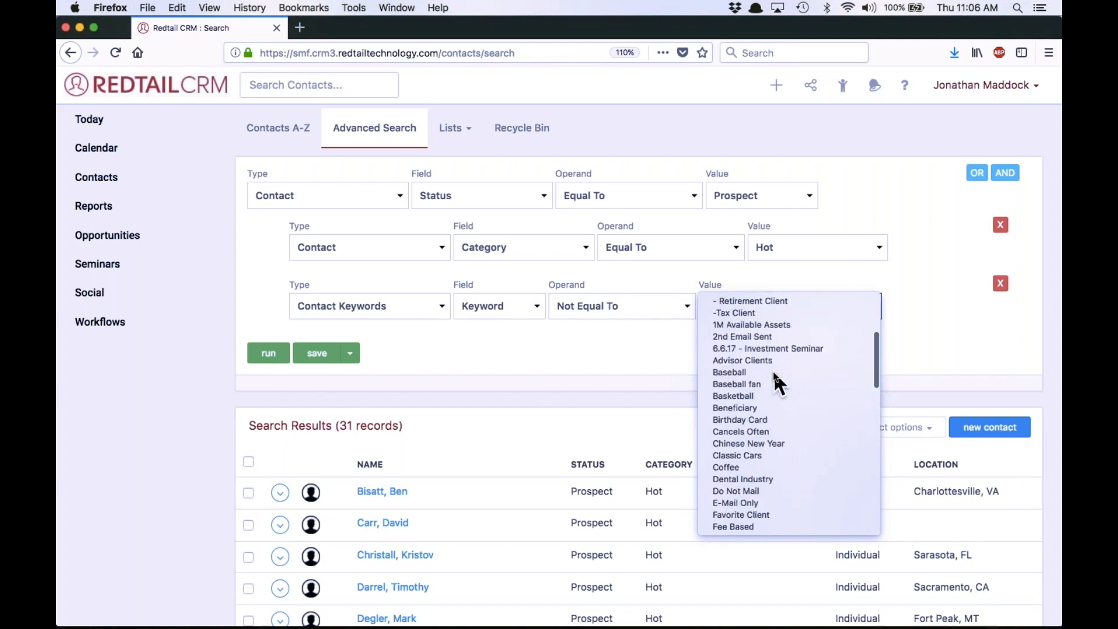
{"action": "scroll", "coordinate": [773, 369], "scroll_direction": "down", "scroll_amount": 6}
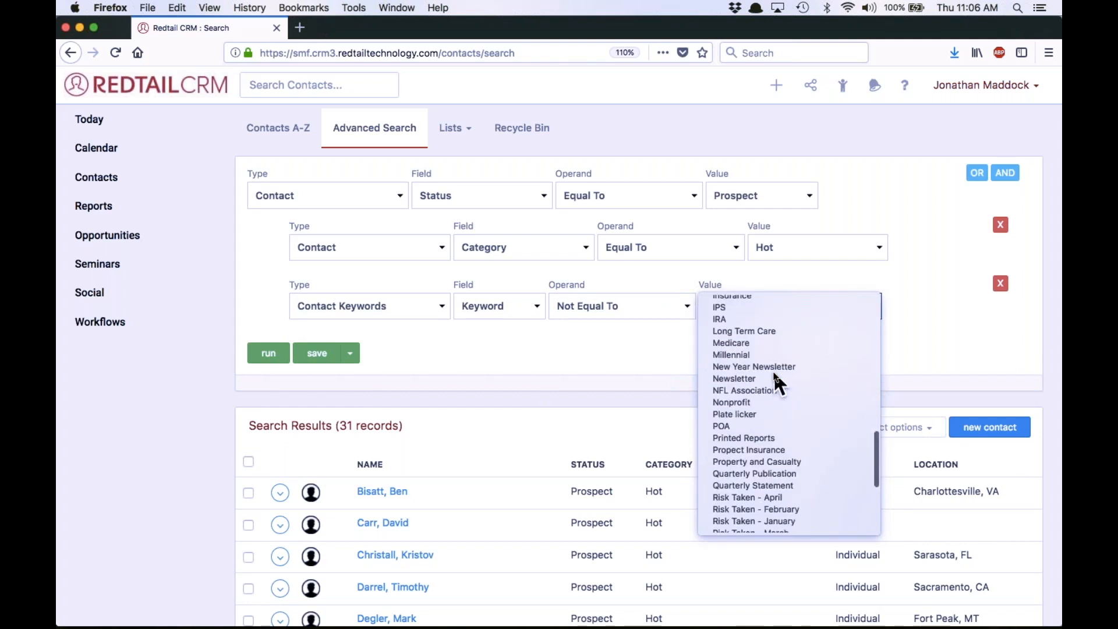
{"action": "left_click", "coordinate": [737, 340]}
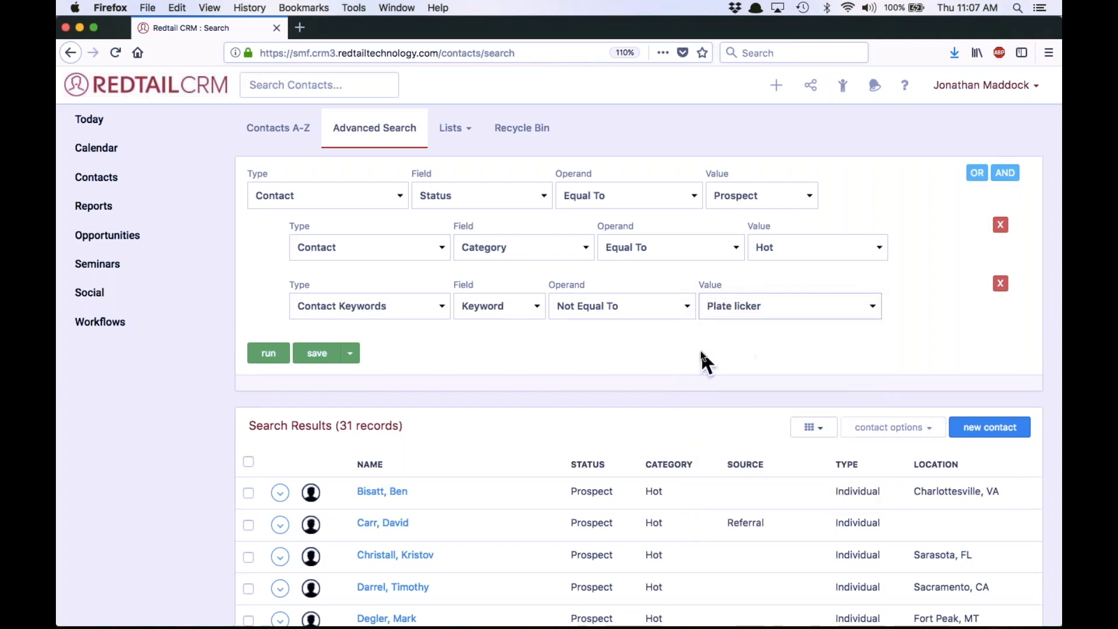
{"action": "left_click", "coordinate": [268, 354]}
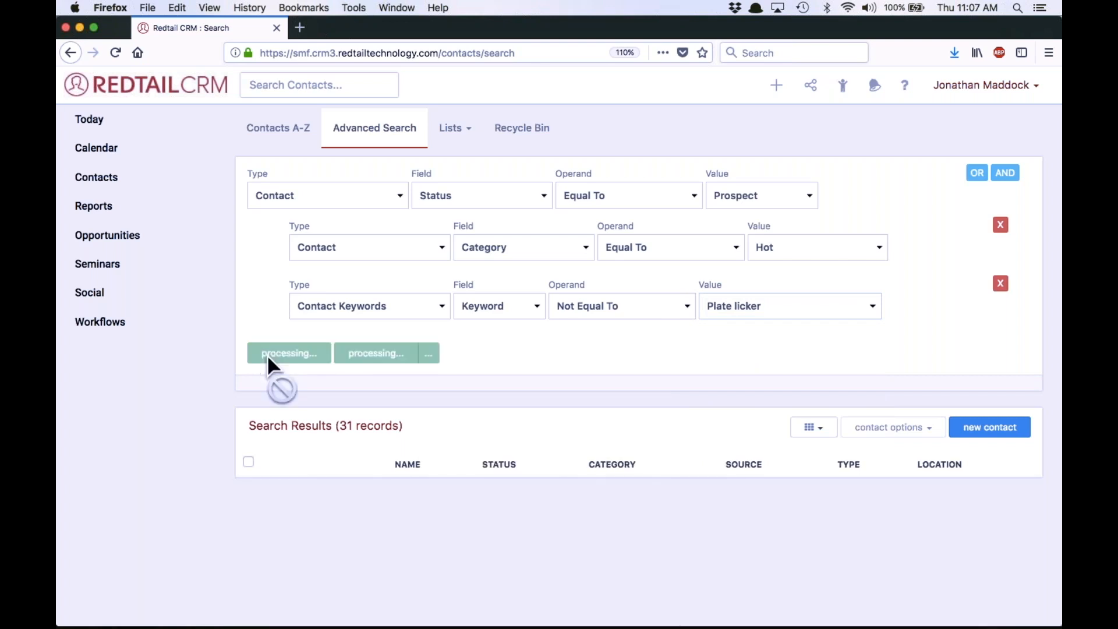
{"action": "scroll", "coordinate": [407, 257], "scroll_direction": "down", "scroll_amount": 3}
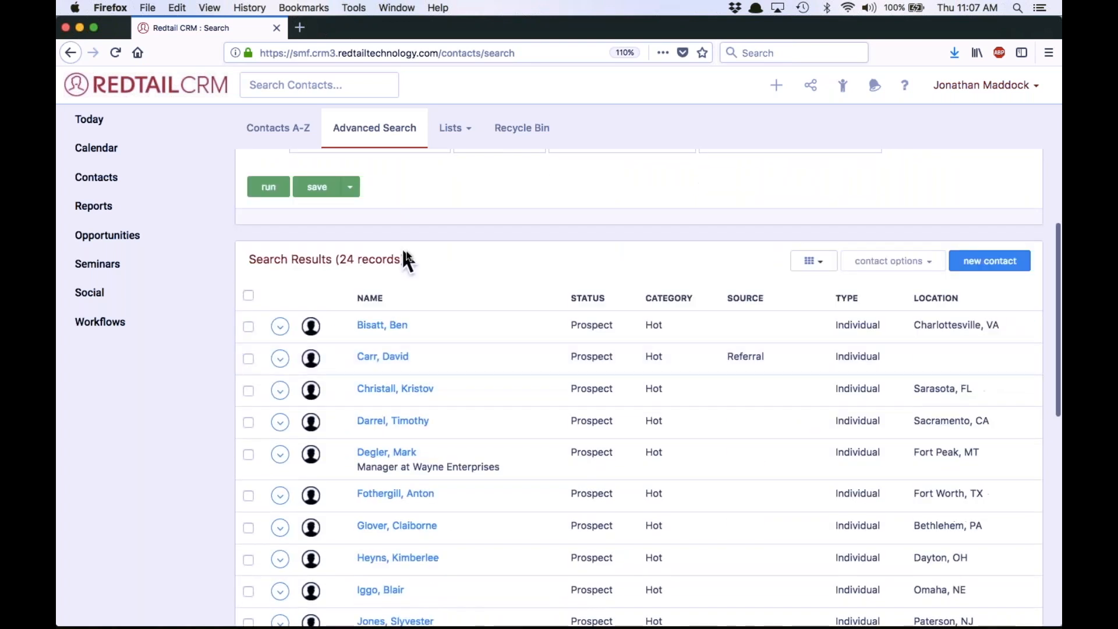
Change the keyword condition's operand to Equal To, rerun the search and review the matching contacts
{"action": "scroll", "coordinate": [464, 280], "scroll_direction": "up", "scroll_amount": 3}
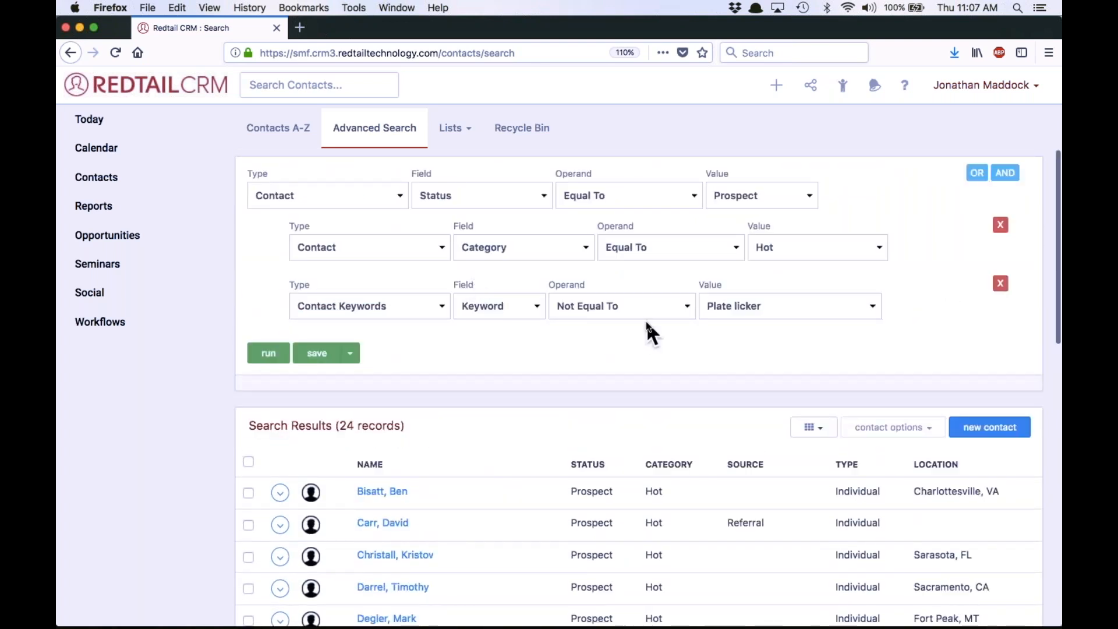
{"action": "left_click", "coordinate": [659, 305]}
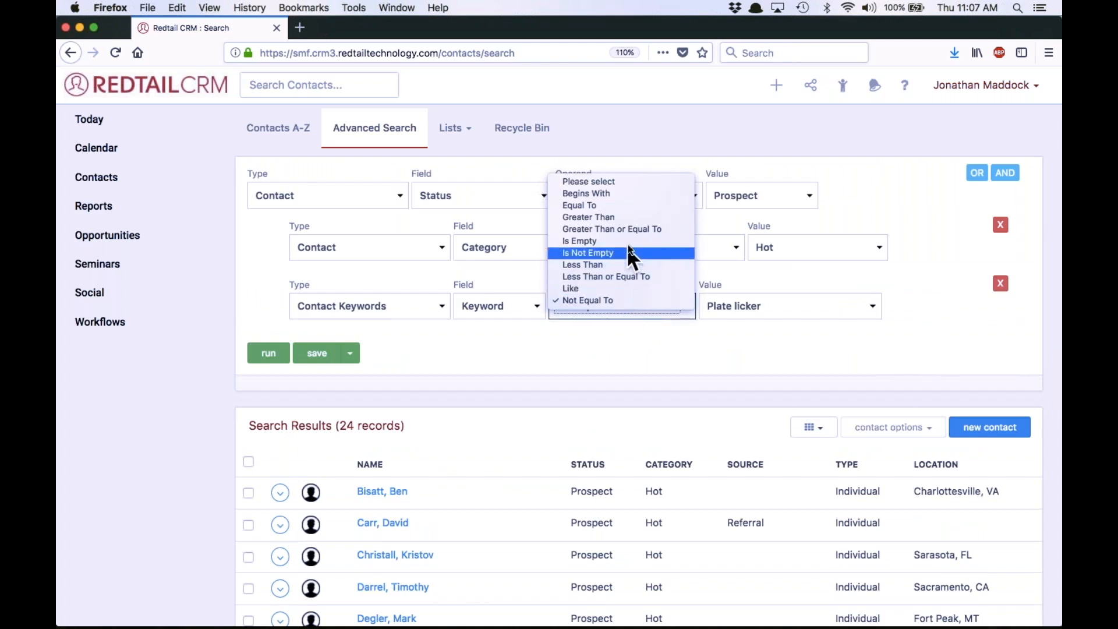
{"action": "left_click", "coordinate": [592, 205]}
{"action": "left_click", "coordinate": [267, 353]}
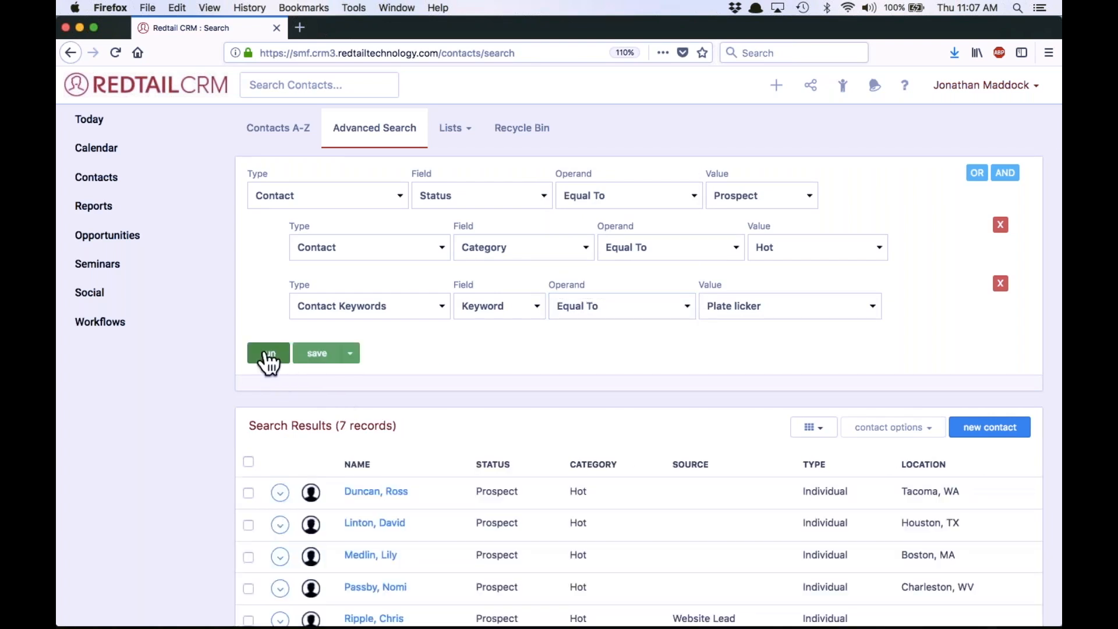
{"action": "scroll", "coordinate": [589, 421], "scroll_direction": "down", "scroll_amount": 1}
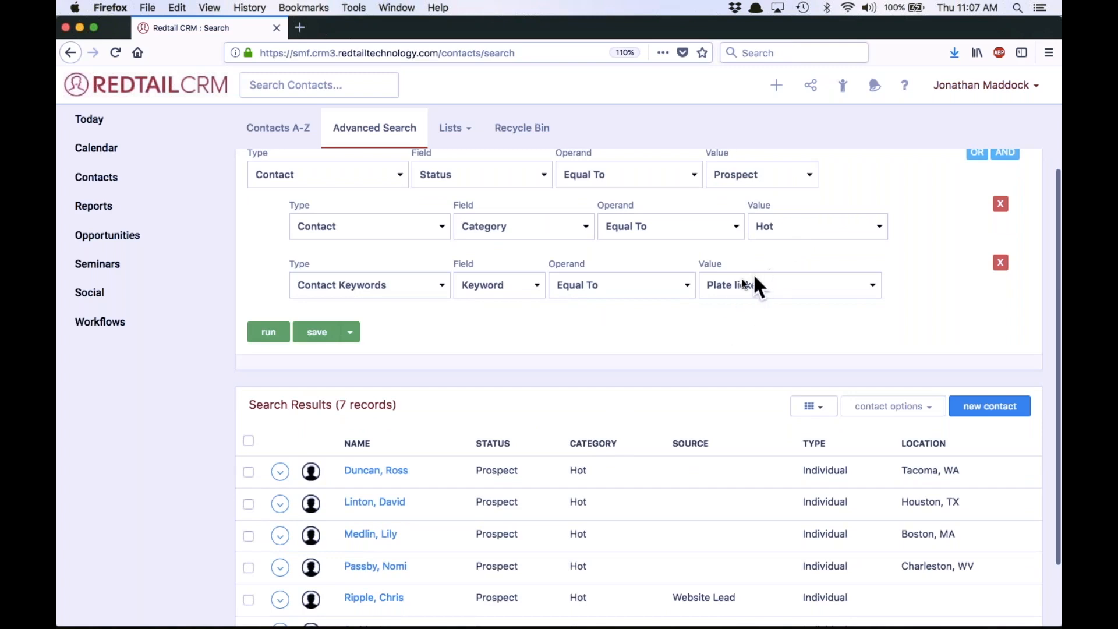
{"action": "scroll", "coordinate": [715, 352], "scroll_direction": "down", "scroll_amount": 3}
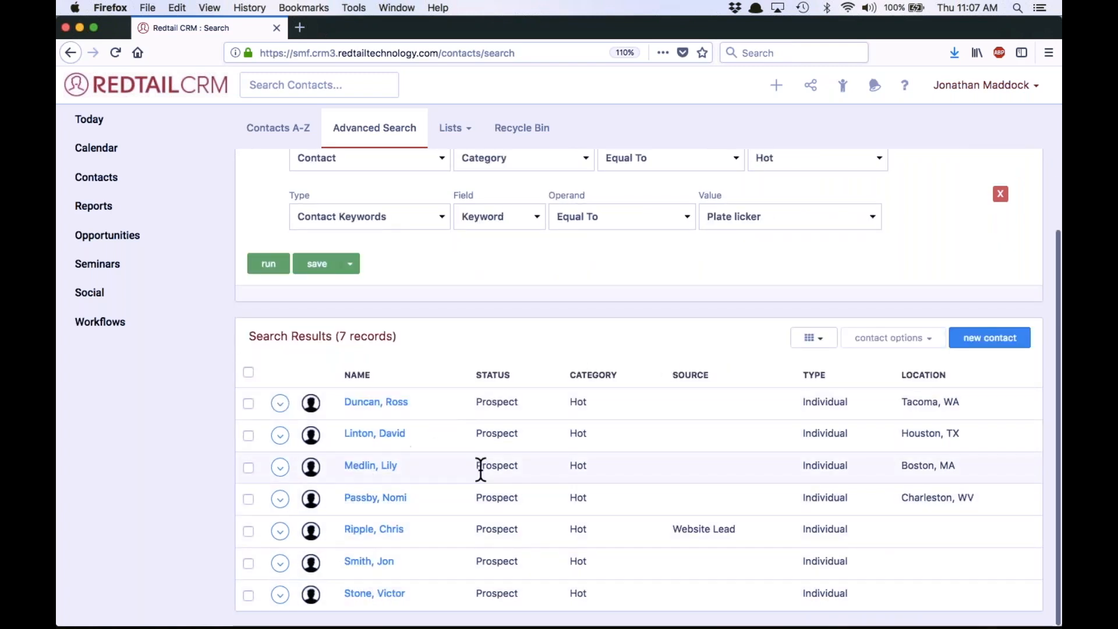
{"action": "scroll", "coordinate": [481, 466], "scroll_direction": "up", "scroll_amount": 4}
Set the Contact Keywords condition's operand back to Not Equal To and rerun the search
{"action": "left_click", "coordinate": [664, 300]}
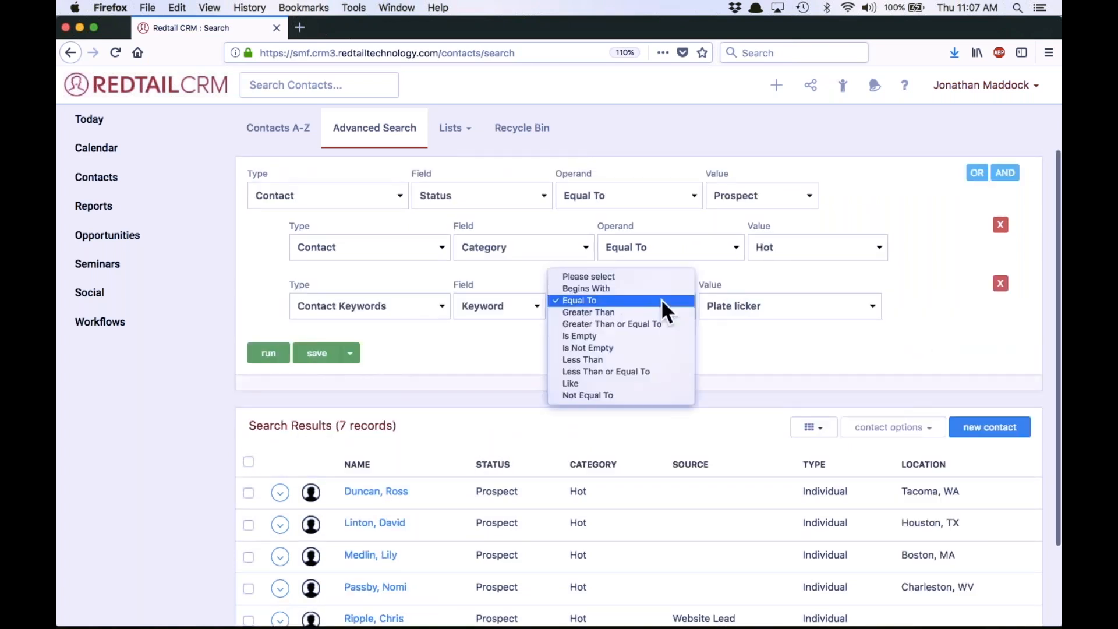
{"action": "left_click", "coordinate": [597, 395]}
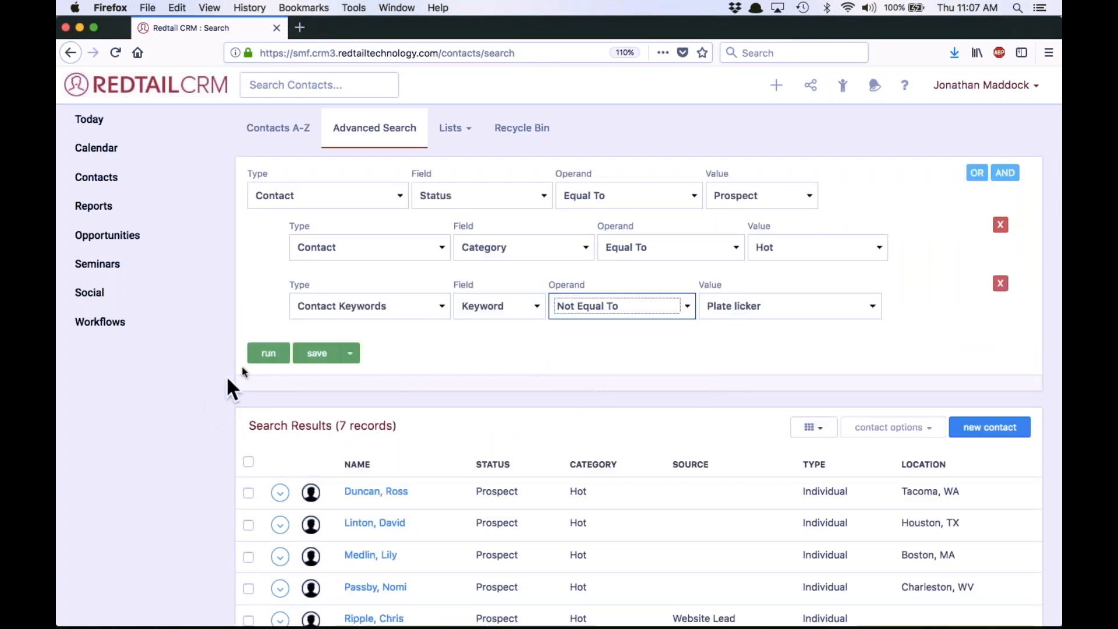
{"action": "left_click", "coordinate": [266, 354]}
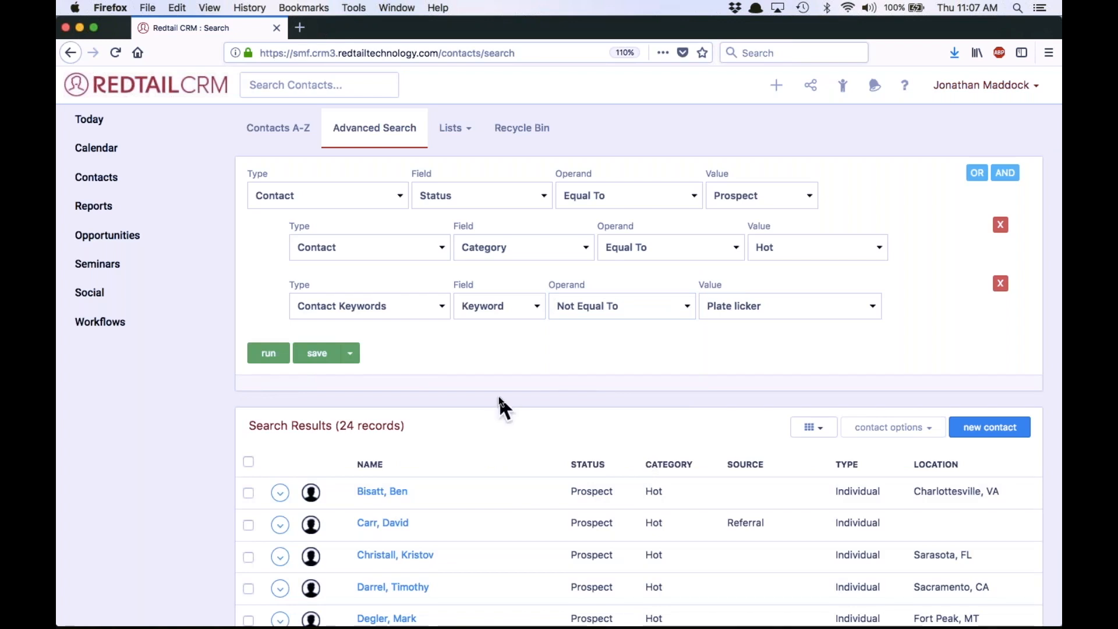
Save the search as a quicklist named "Hot Prospects w/o Plate Licker Keyword"
{"action": "left_click", "coordinate": [316, 355]}
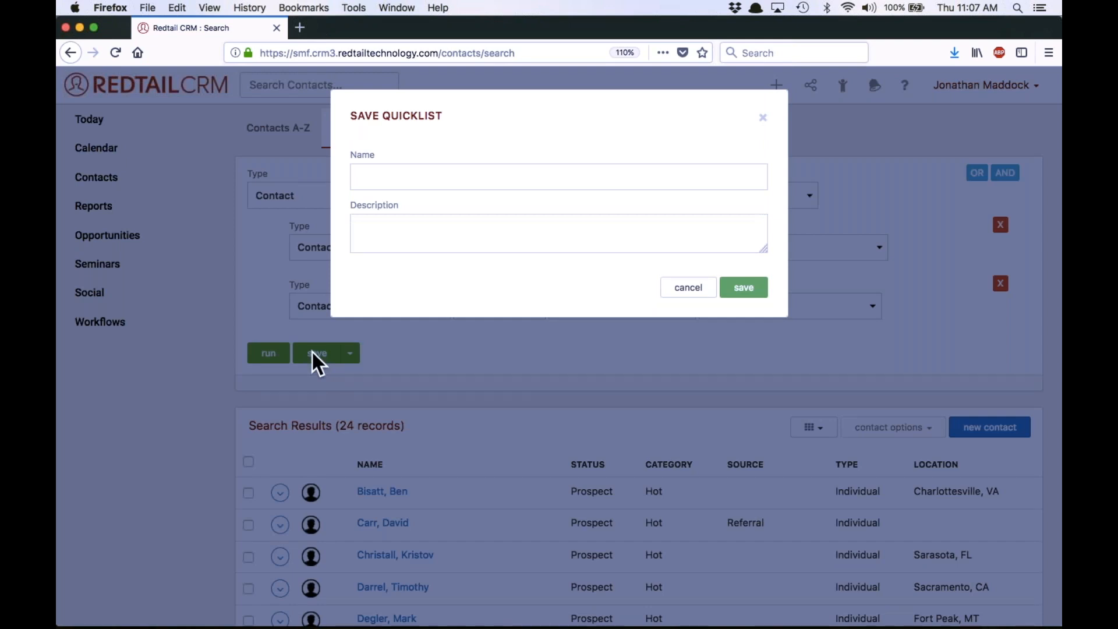
{"action": "left_click", "coordinate": [395, 184]}
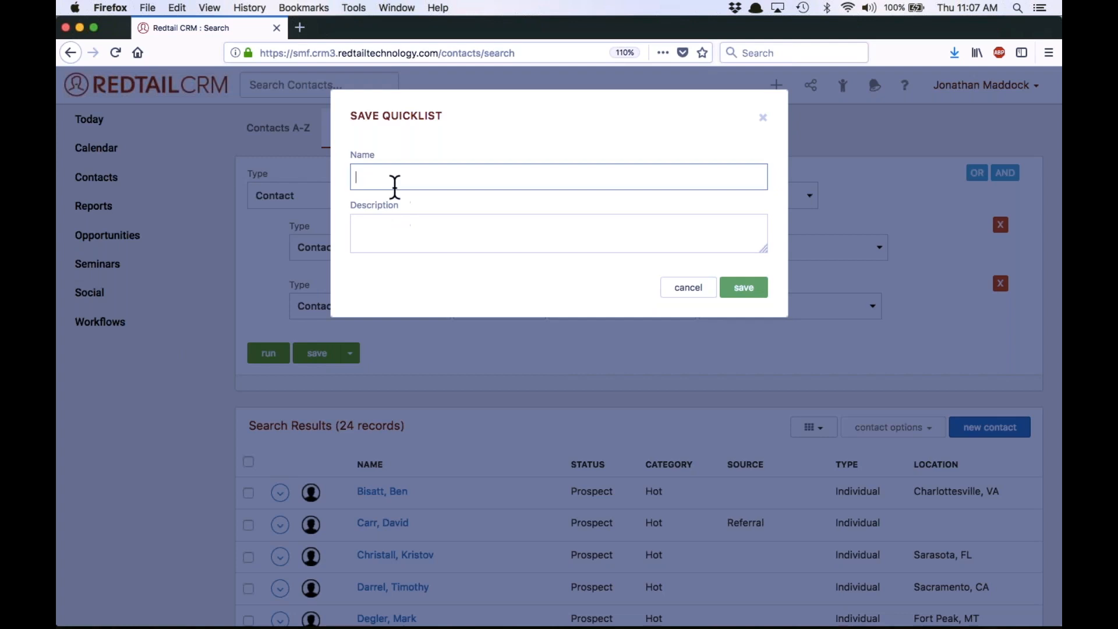
{"action": "type", "text": "Hot Proc"}
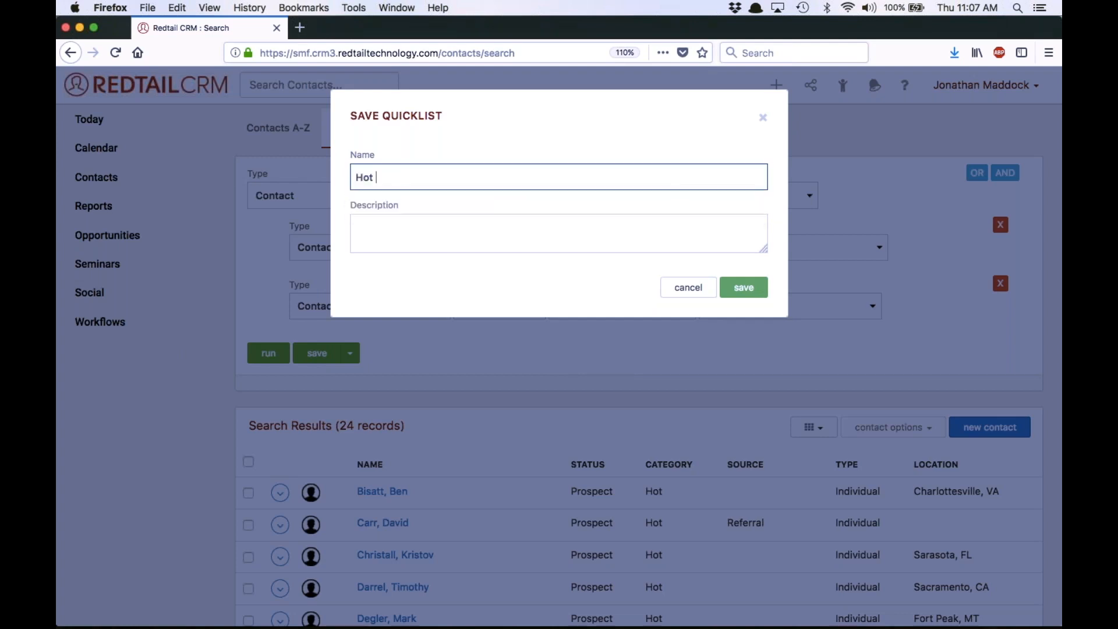
{"action": "key", "text": "BackSpace"}
{"action": "type", "text": "spects w/o Playe Licker Keyword"}
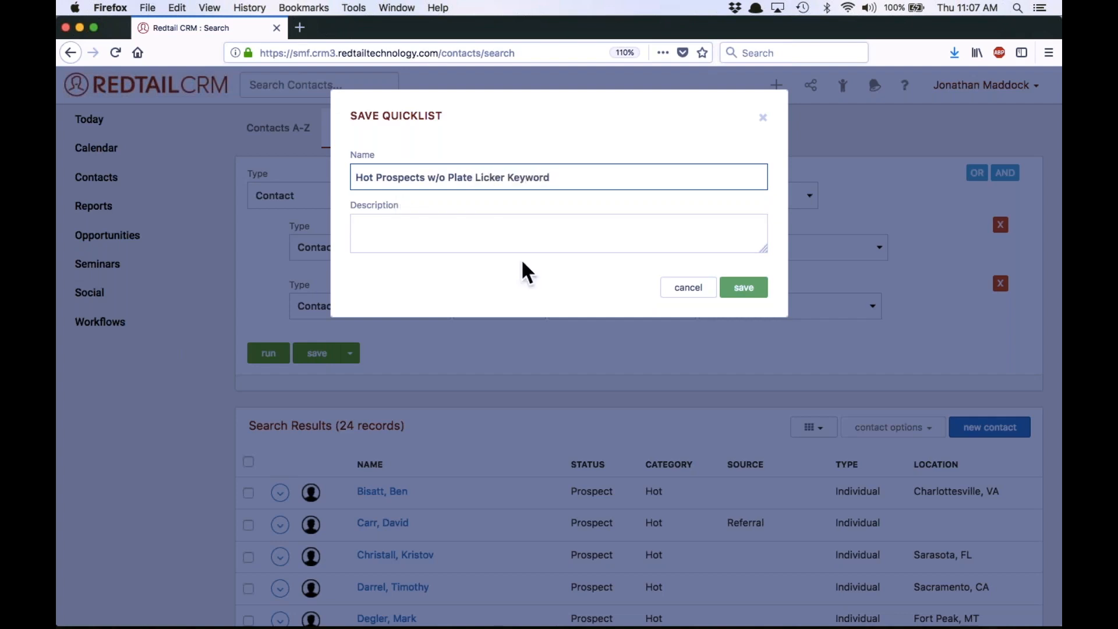
{"action": "left_click", "coordinate": [755, 291]}
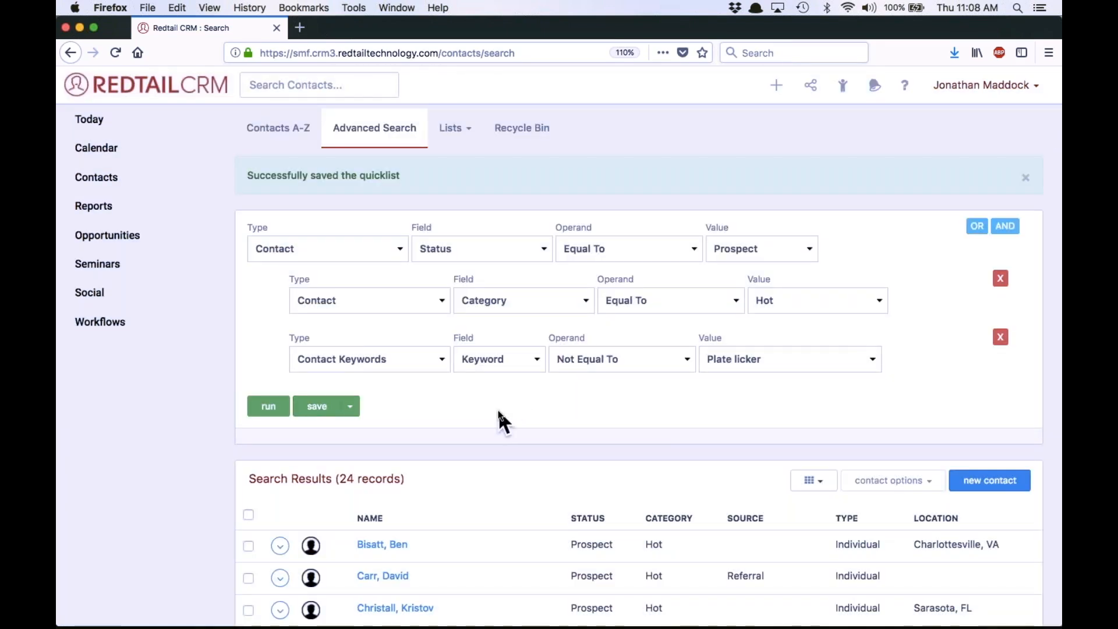
Start a fresh advanced search with the Contact Status condition Equal To Active Client
{"action": "left_click", "coordinate": [362, 249]}
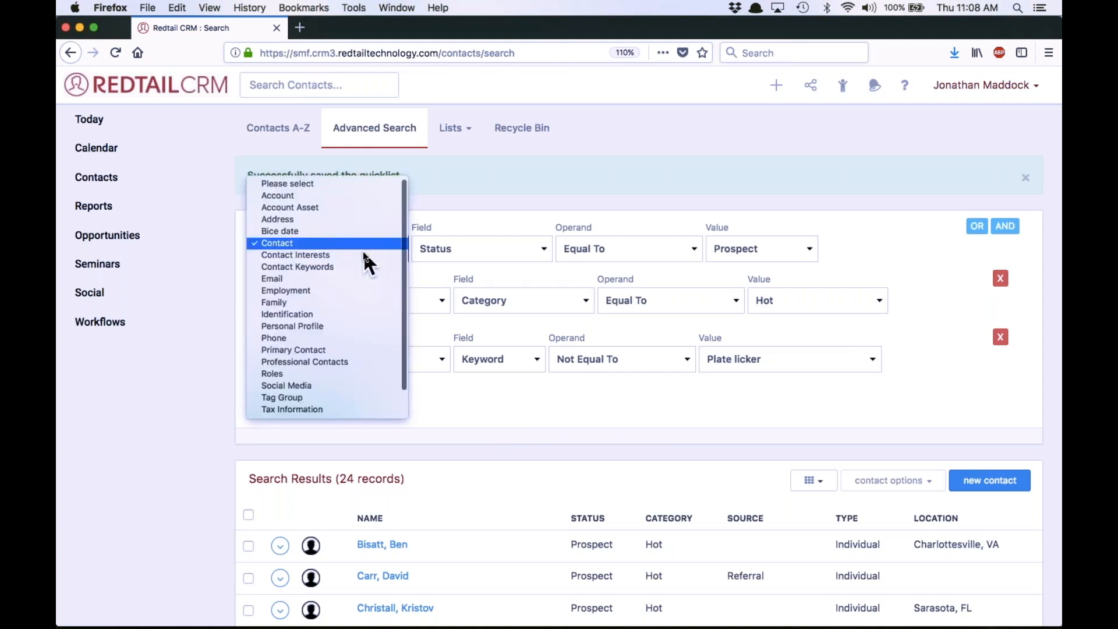
{"action": "left_click", "coordinate": [473, 210]}
{"action": "left_click", "coordinate": [395, 134]}
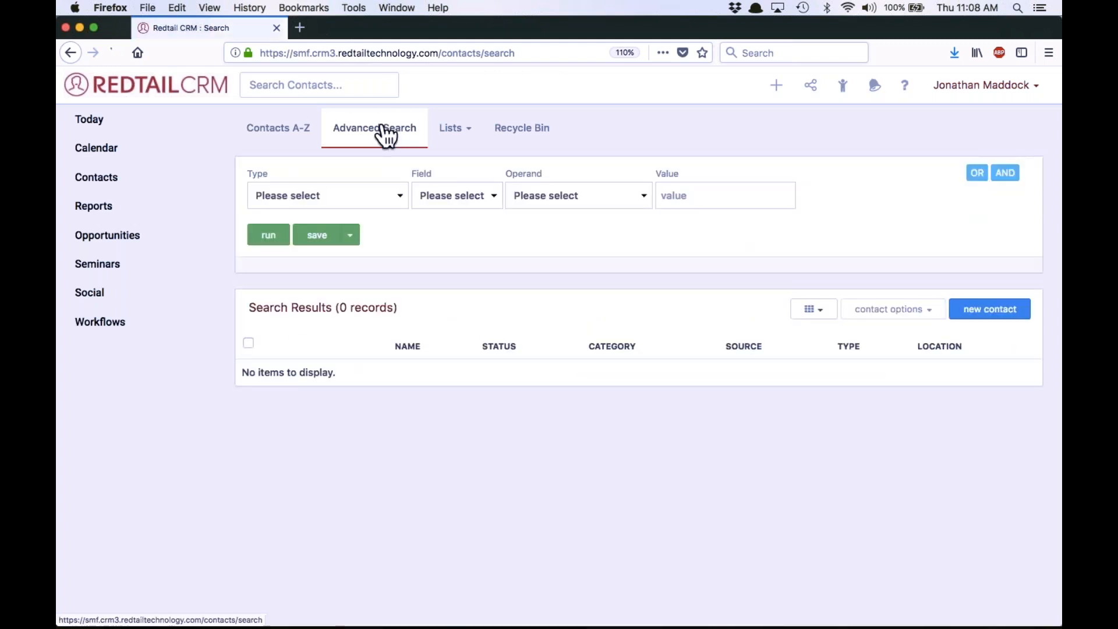
{"action": "left_click", "coordinate": [333, 201]}
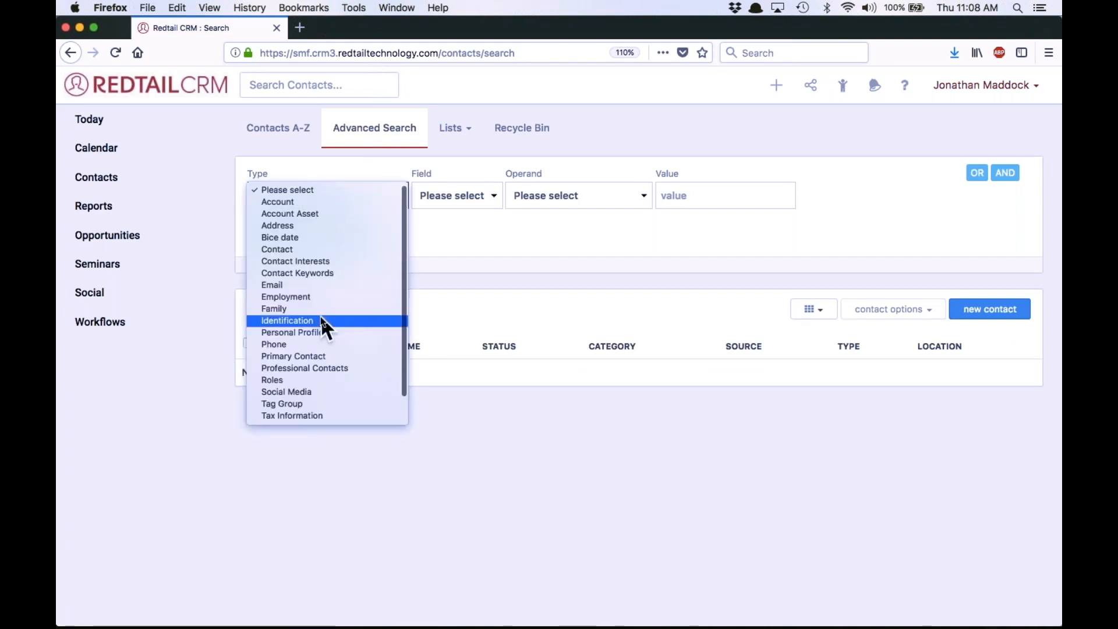
{"action": "left_click", "coordinate": [324, 249]}
{"action": "left_click", "coordinate": [458, 200]}
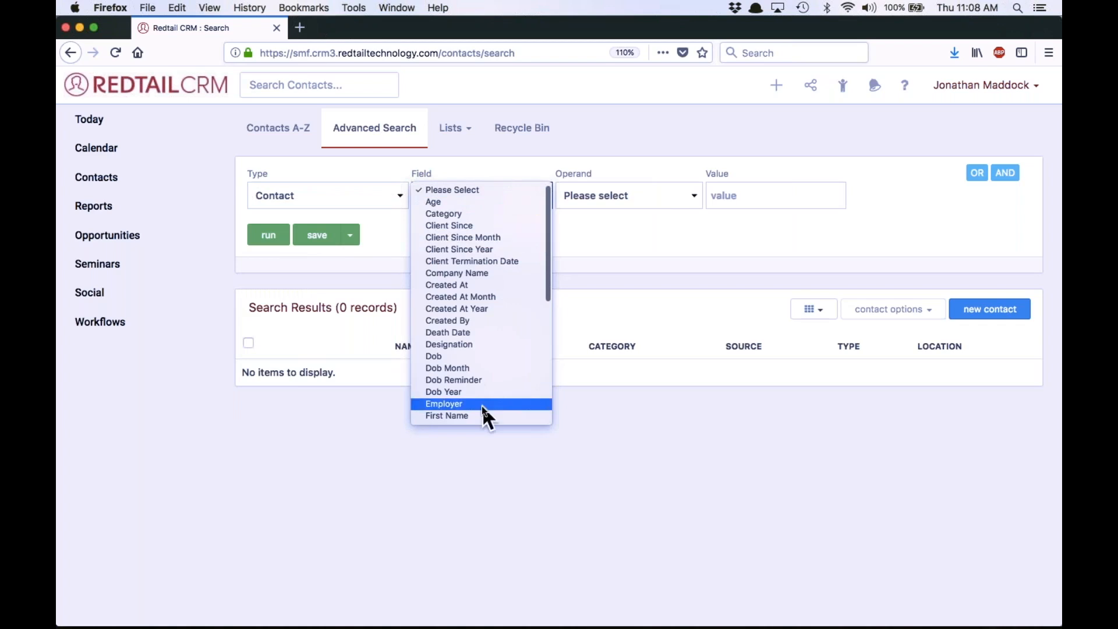
{"action": "scroll", "coordinate": [481, 405], "scroll_direction": "down", "scroll_amount": 5}
{"action": "left_click", "coordinate": [464, 381]}
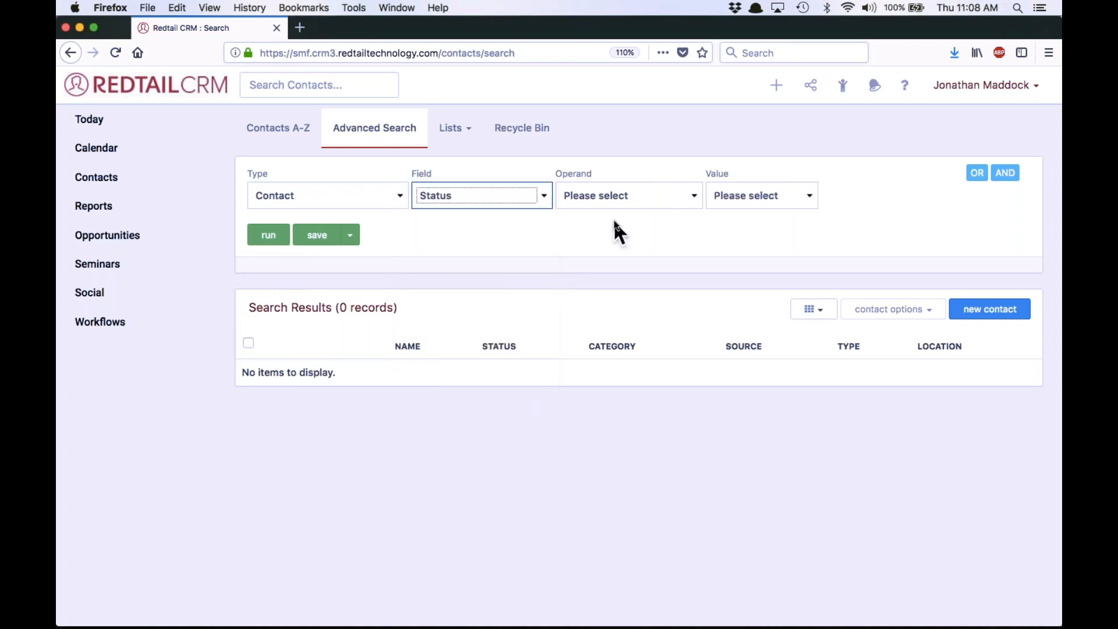
{"action": "left_click", "coordinate": [615, 203]}
{"action": "left_click", "coordinate": [615, 212]}
{"action": "left_click", "coordinate": [750, 198]}
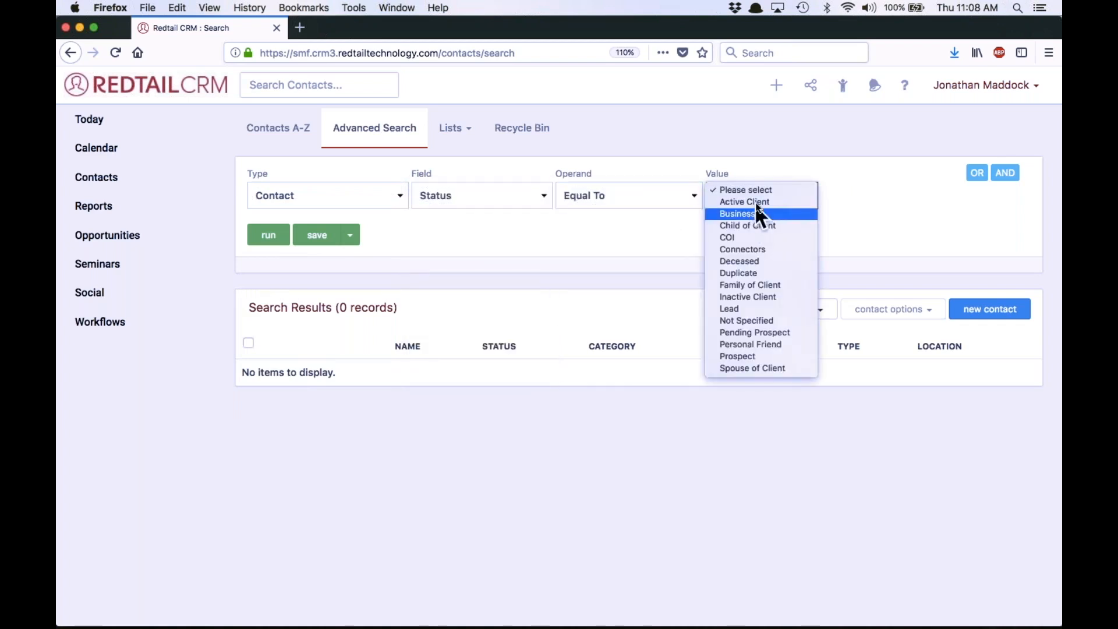
{"action": "left_click", "coordinate": [756, 202]}
Add an AND condition of type Contact Keywords beneath the Active Client status condition
{"action": "left_click", "coordinate": [1005, 173]}
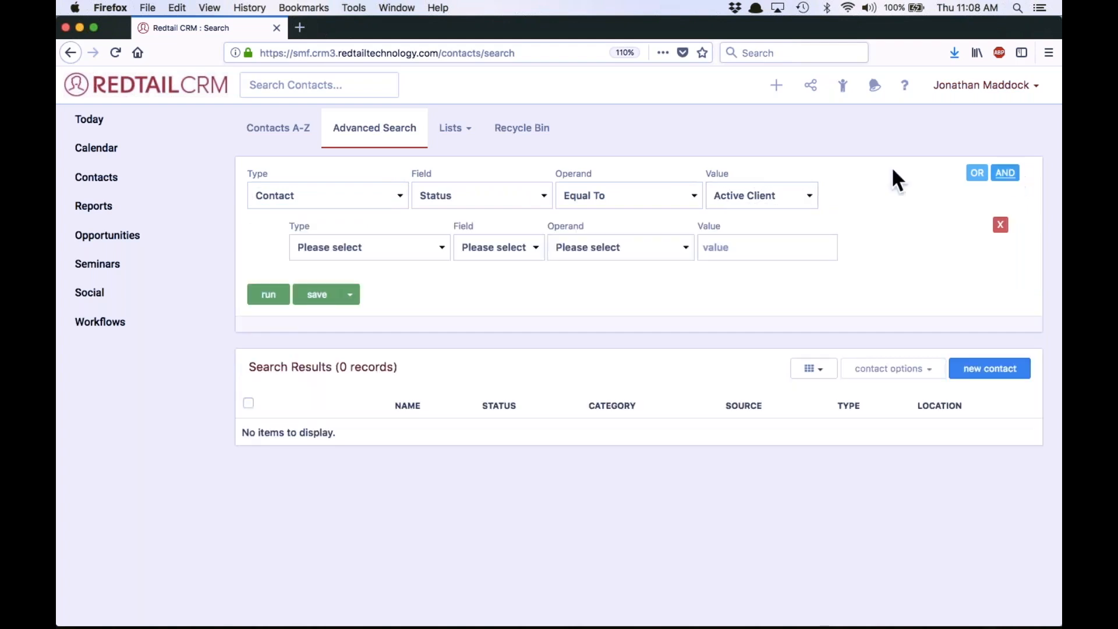
{"action": "left_click", "coordinate": [359, 250]}
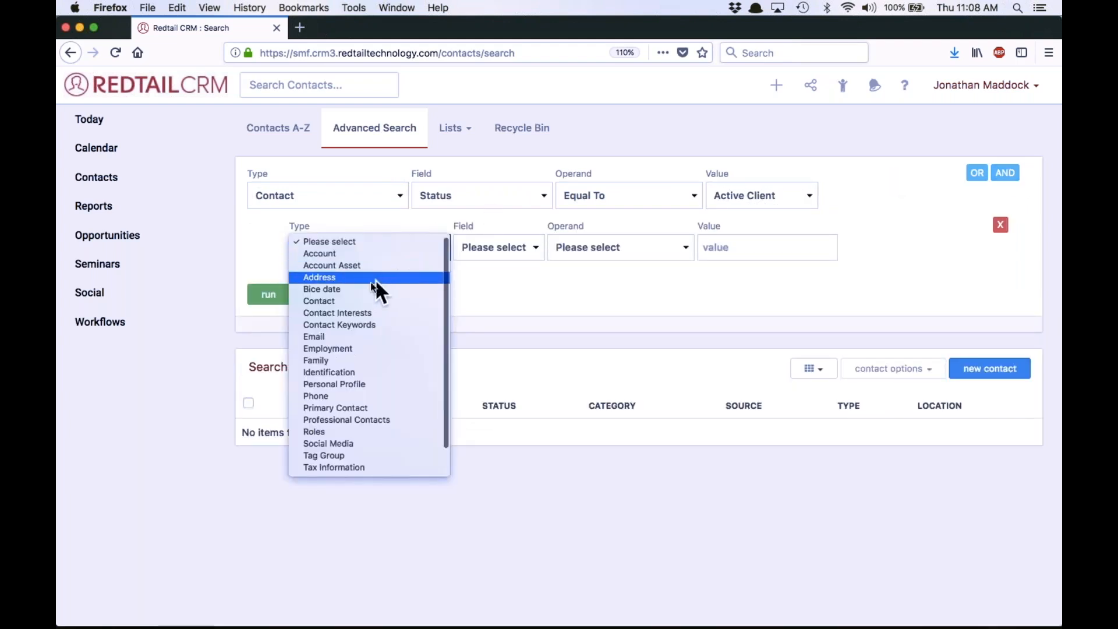
{"action": "scroll", "coordinate": [379, 343], "scroll_direction": "down", "scroll_amount": 1}
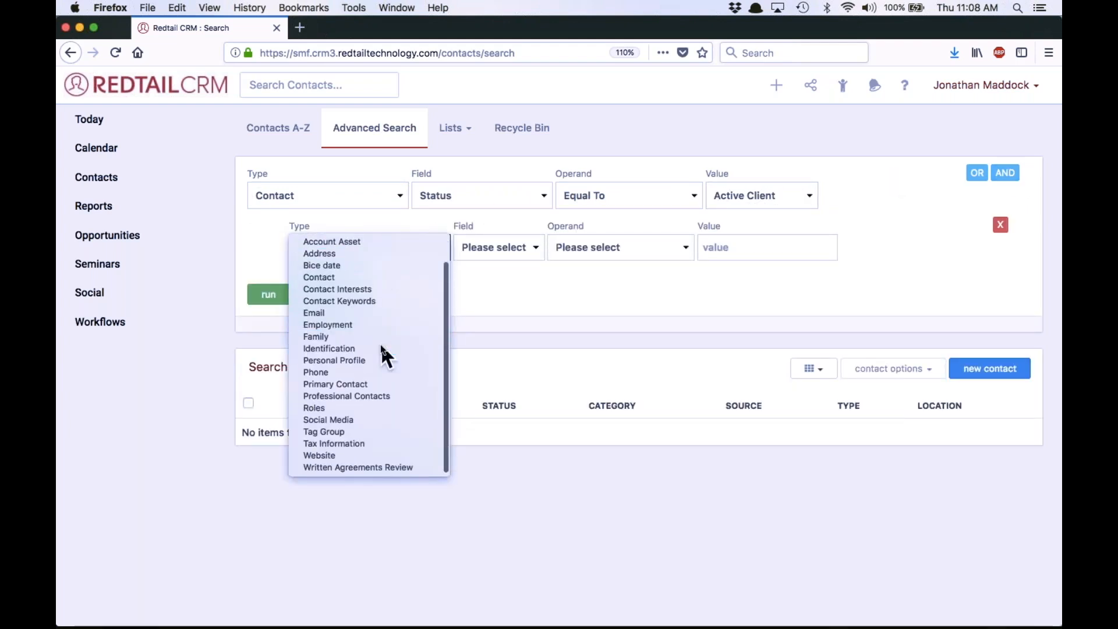
{"action": "left_click", "coordinate": [560, 301]}
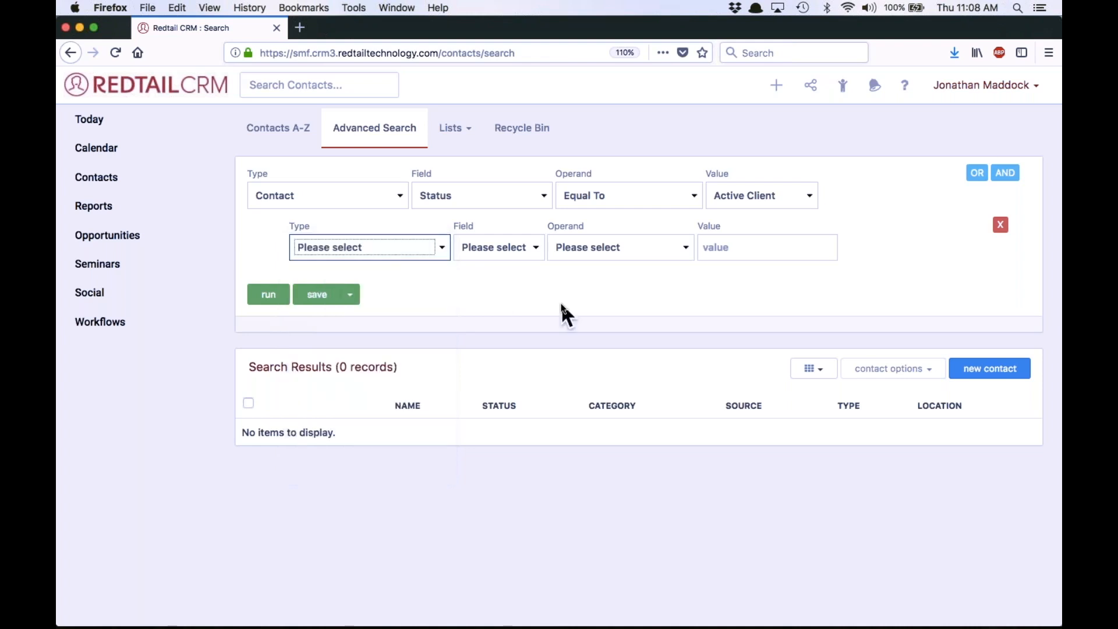
{"action": "left_click", "coordinate": [355, 246]}
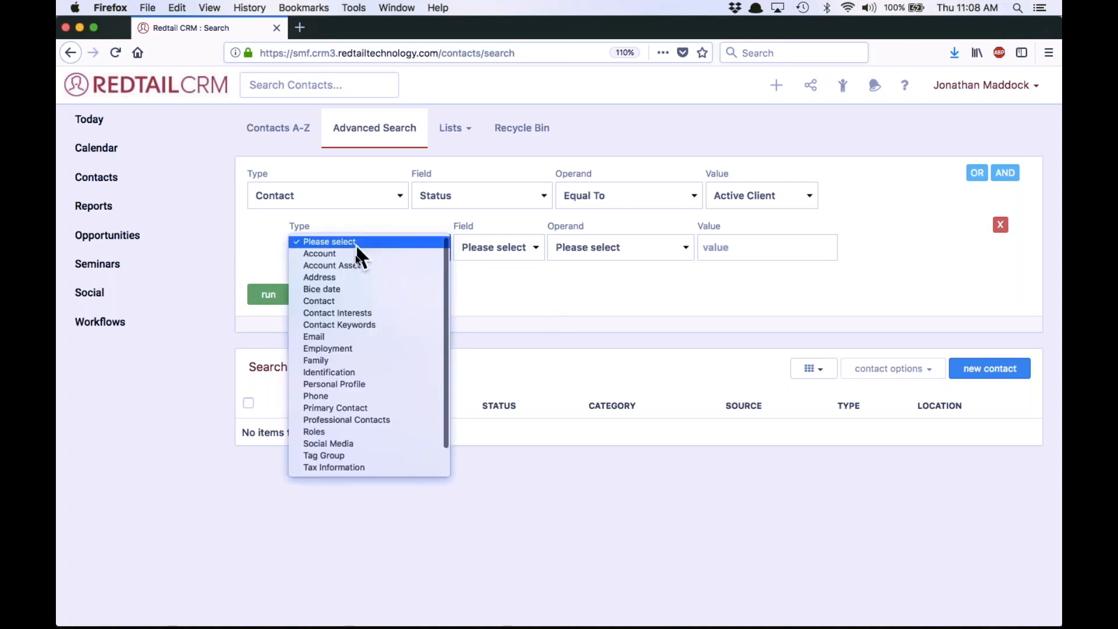
{"action": "scroll", "coordinate": [368, 313], "scroll_direction": "down", "scroll_amount": 1}
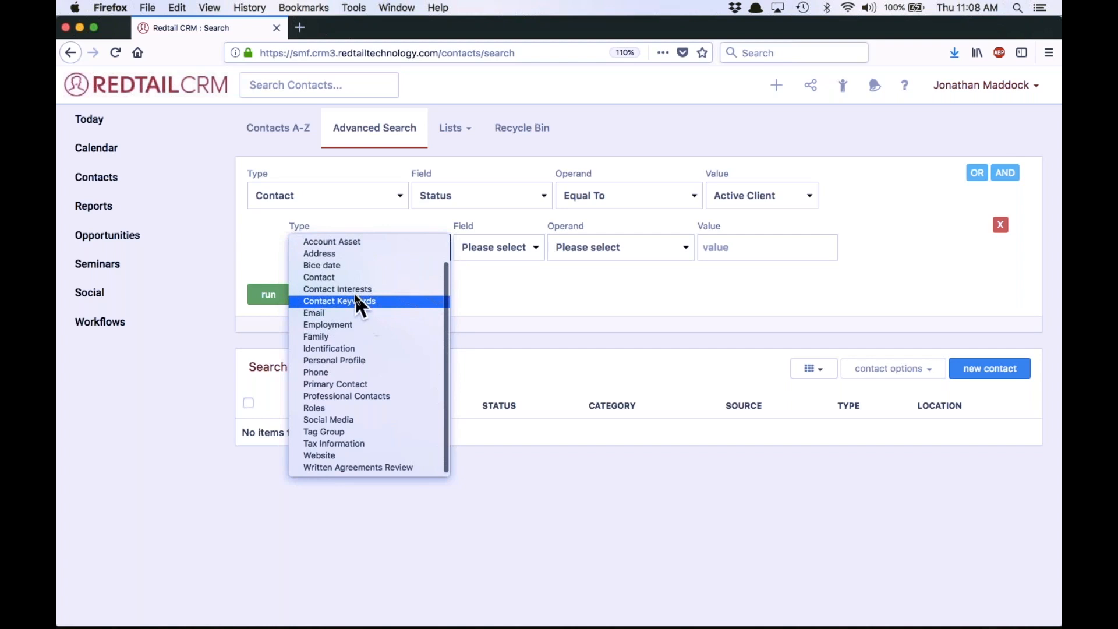
{"action": "left_click", "coordinate": [354, 301]}
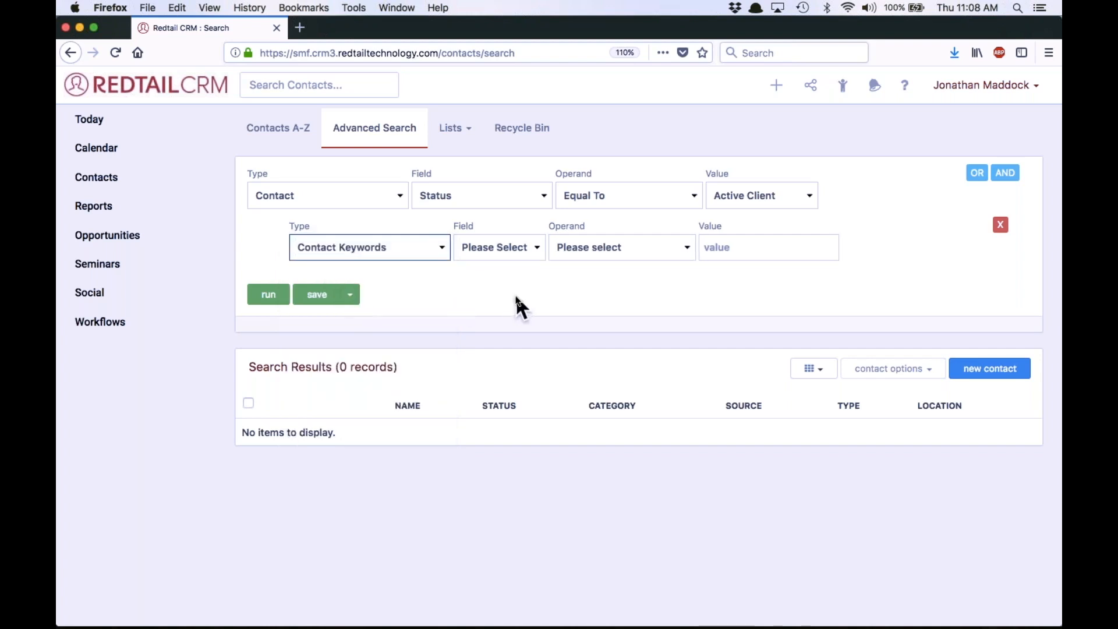
Set the new condition to Keyword Not Equal To Plate licker and run the search
{"action": "left_click", "coordinate": [517, 248]}
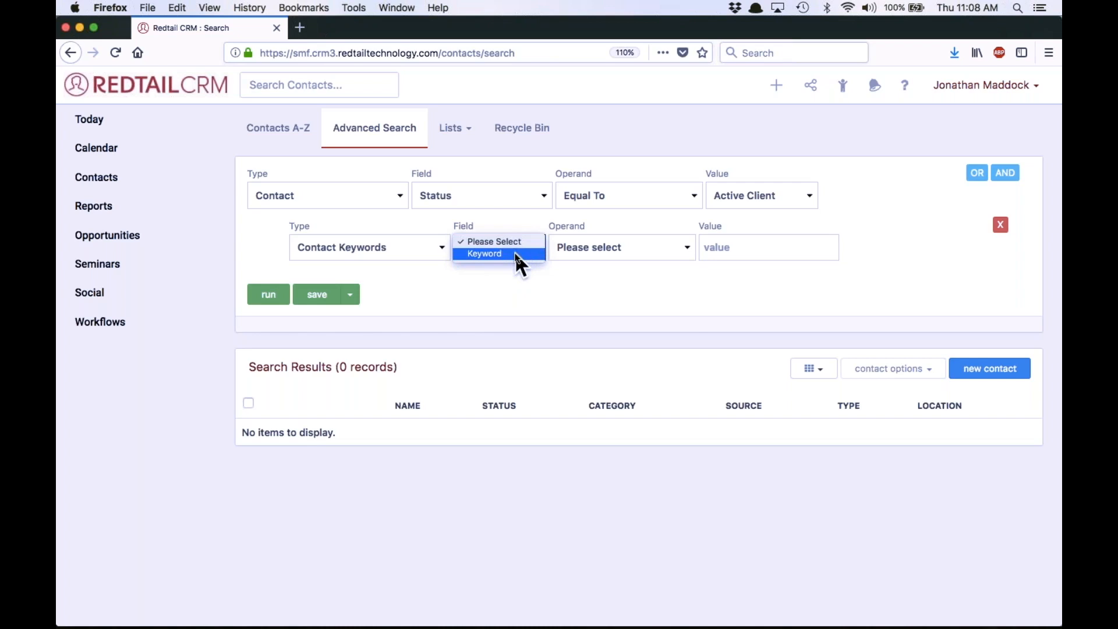
{"action": "left_click", "coordinate": [515, 253]}
{"action": "left_click", "coordinate": [609, 249]}
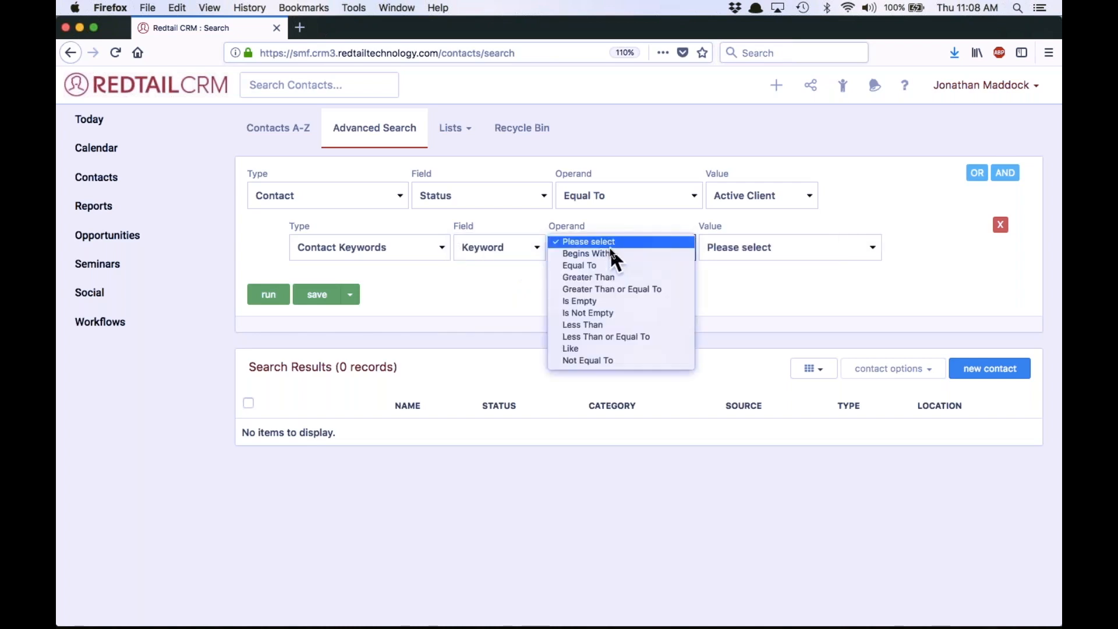
{"action": "left_click", "coordinate": [611, 362]}
{"action": "left_click", "coordinate": [777, 250]}
{"action": "scroll", "coordinate": [775, 323], "scroll_direction": "down", "scroll_amount": 5}
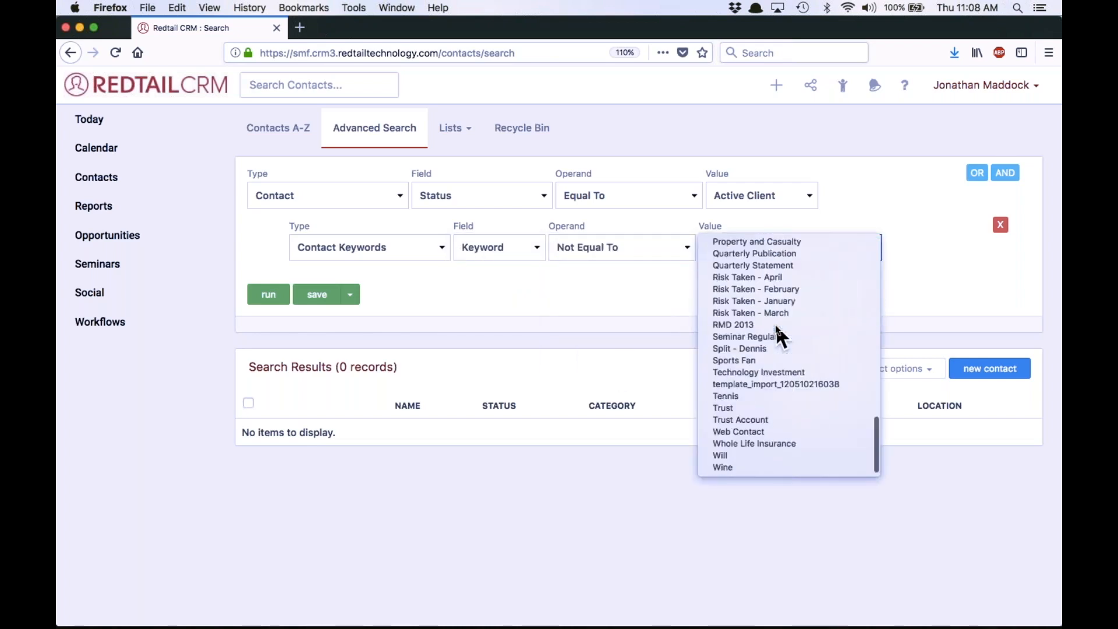
{"action": "scroll", "coordinate": [767, 422], "scroll_direction": "up", "scroll_amount": 3}
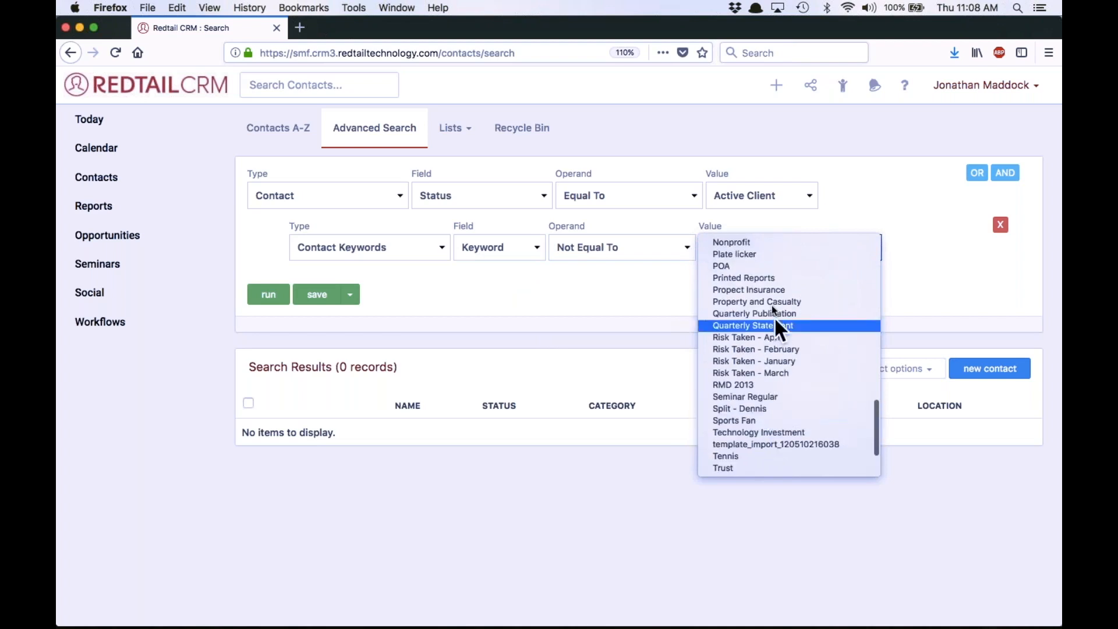
{"action": "left_click", "coordinate": [755, 254]}
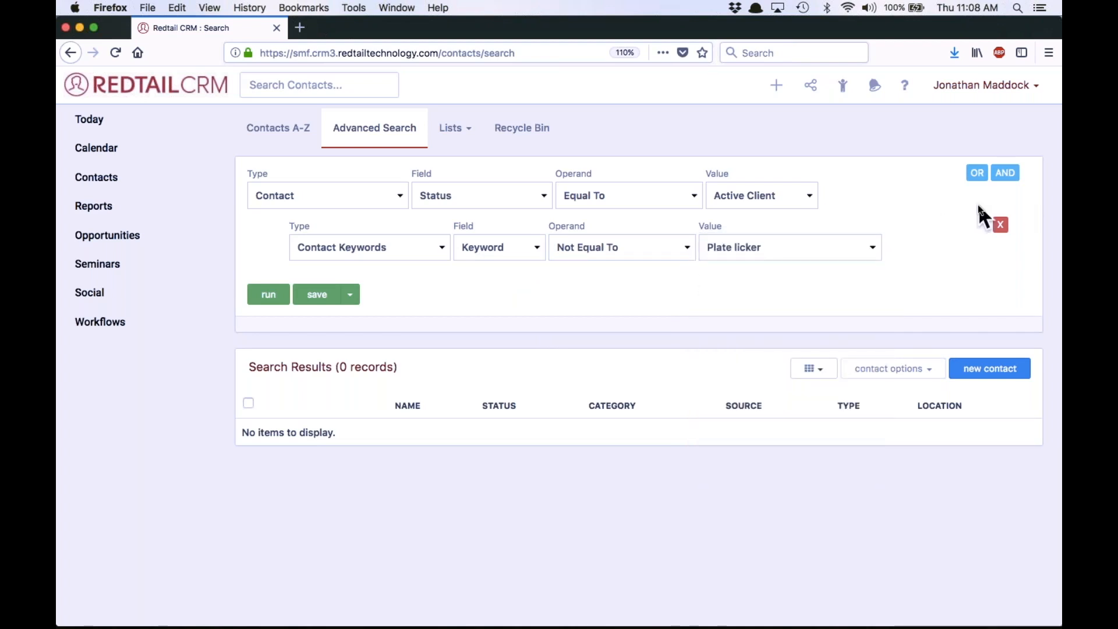
{"action": "left_click", "coordinate": [284, 294]}
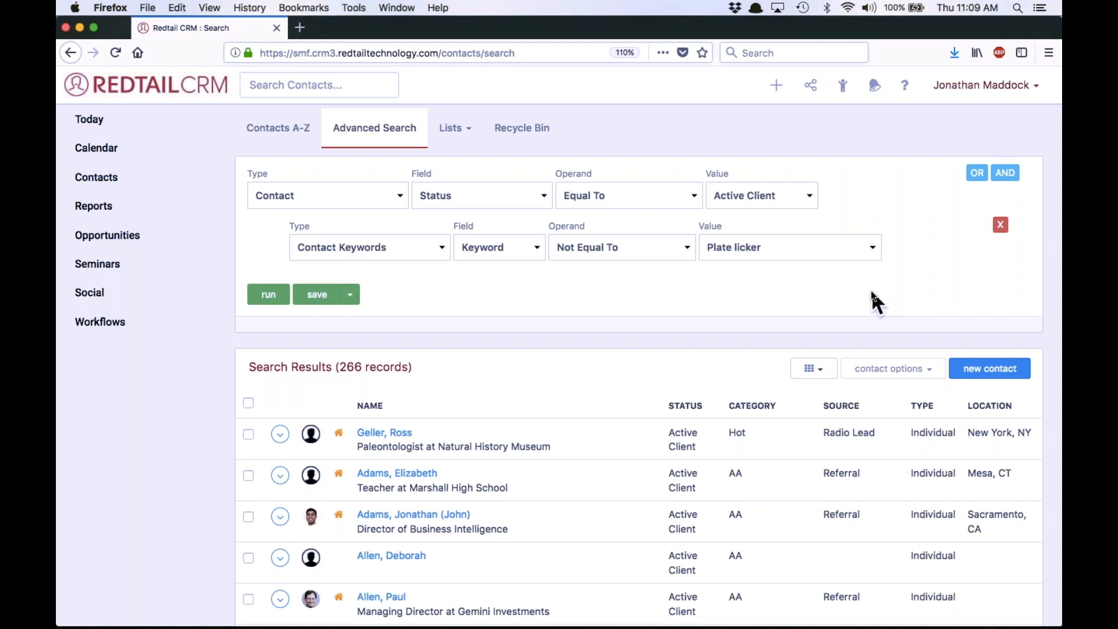
Add another AND condition requiring the Contact Category to be Equal To AAA
{"action": "left_click", "coordinate": [1006, 173]}
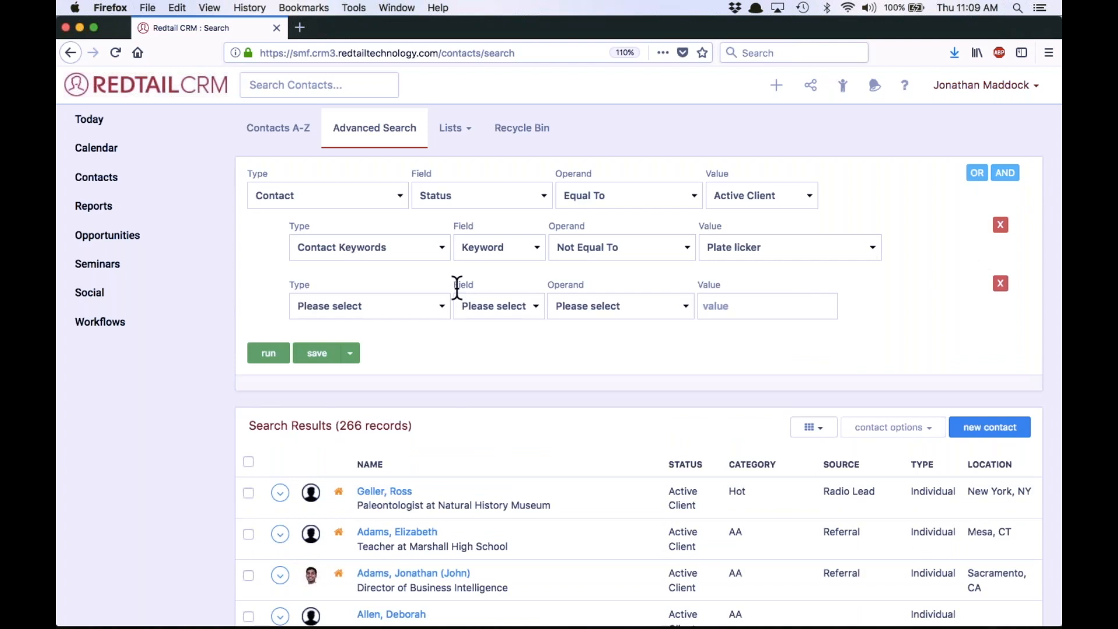
{"action": "left_click", "coordinate": [410, 309]}
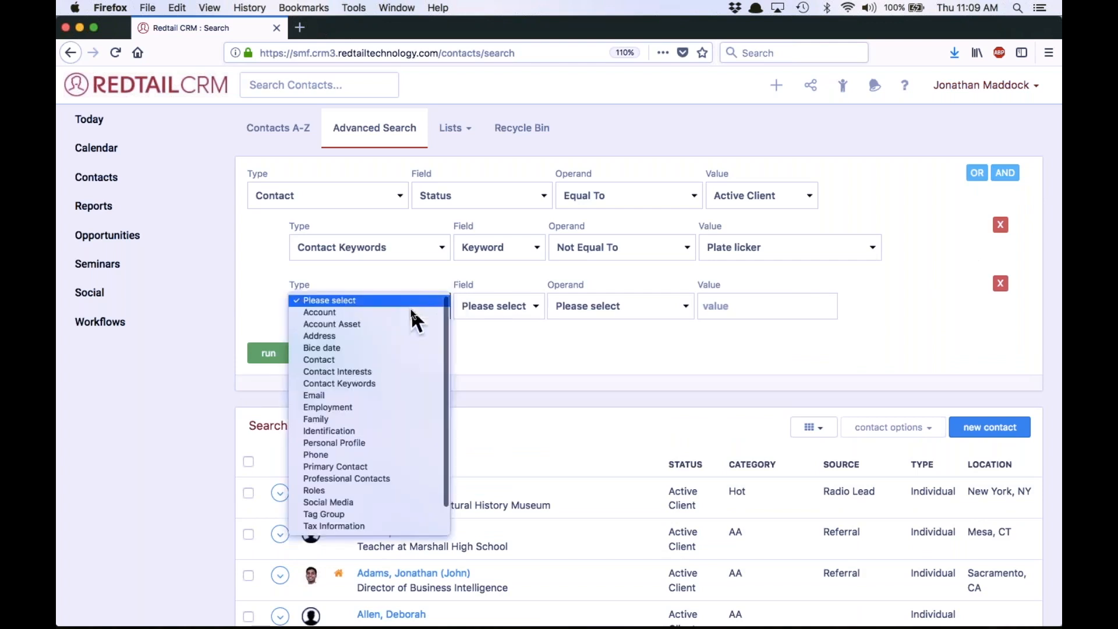
{"action": "left_click", "coordinate": [362, 360]}
{"action": "left_click", "coordinate": [497, 306]}
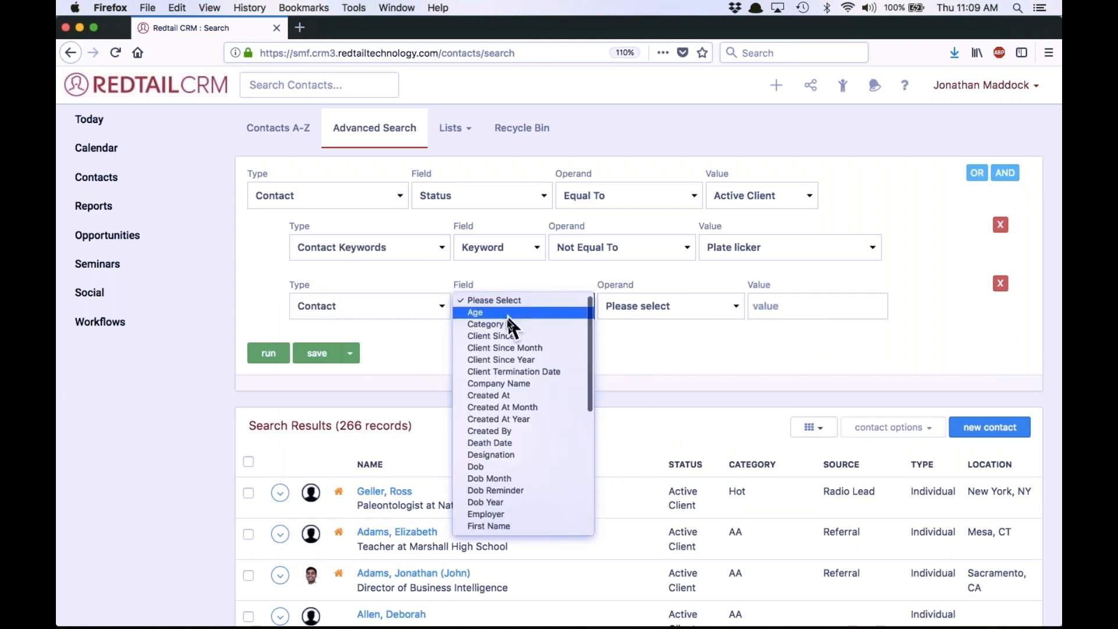
{"action": "scroll", "coordinate": [505, 448], "scroll_direction": "down", "scroll_amount": 6}
{"action": "scroll", "coordinate": [516, 399], "scroll_direction": "up", "scroll_amount": 6}
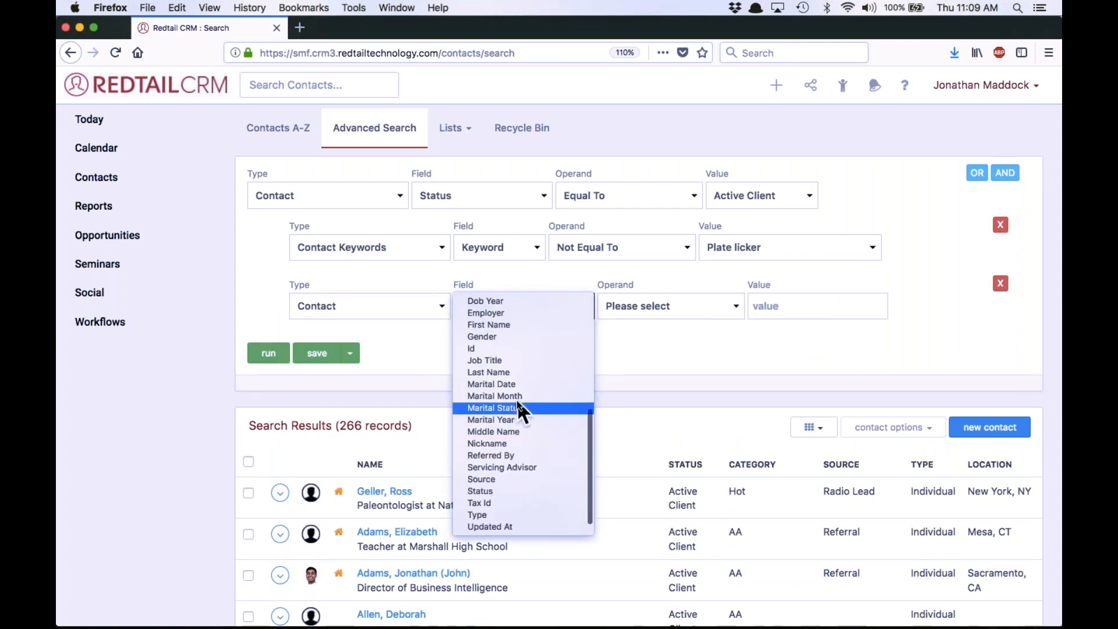
{"action": "left_click", "coordinate": [506, 325]}
{"action": "left_click", "coordinate": [635, 305]}
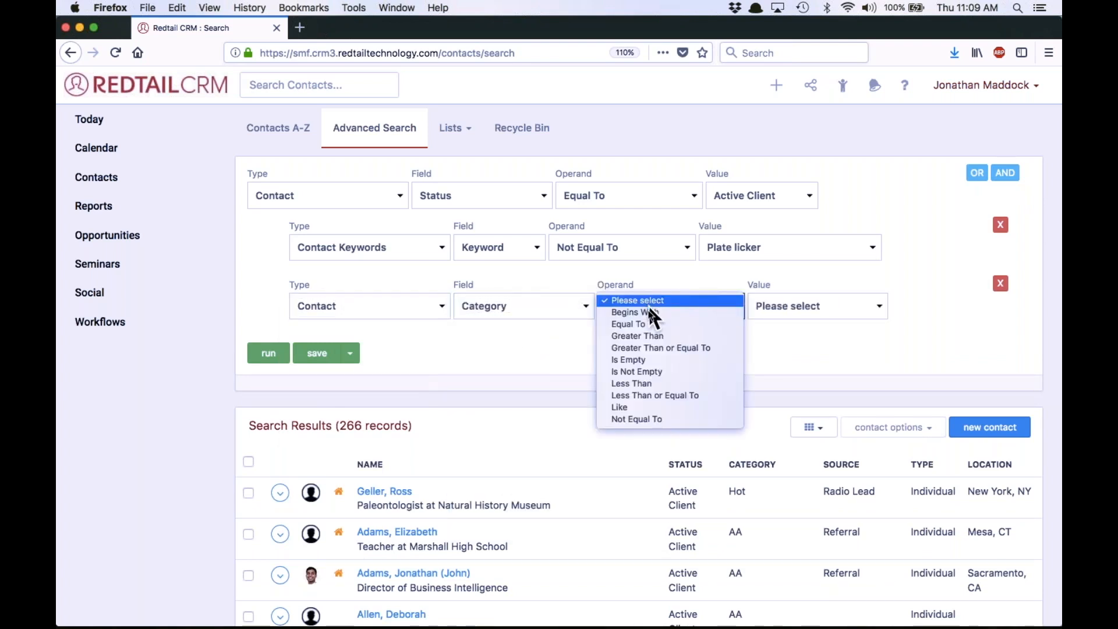
{"action": "left_click", "coordinate": [648, 324]}
{"action": "left_click", "coordinate": [806, 305]}
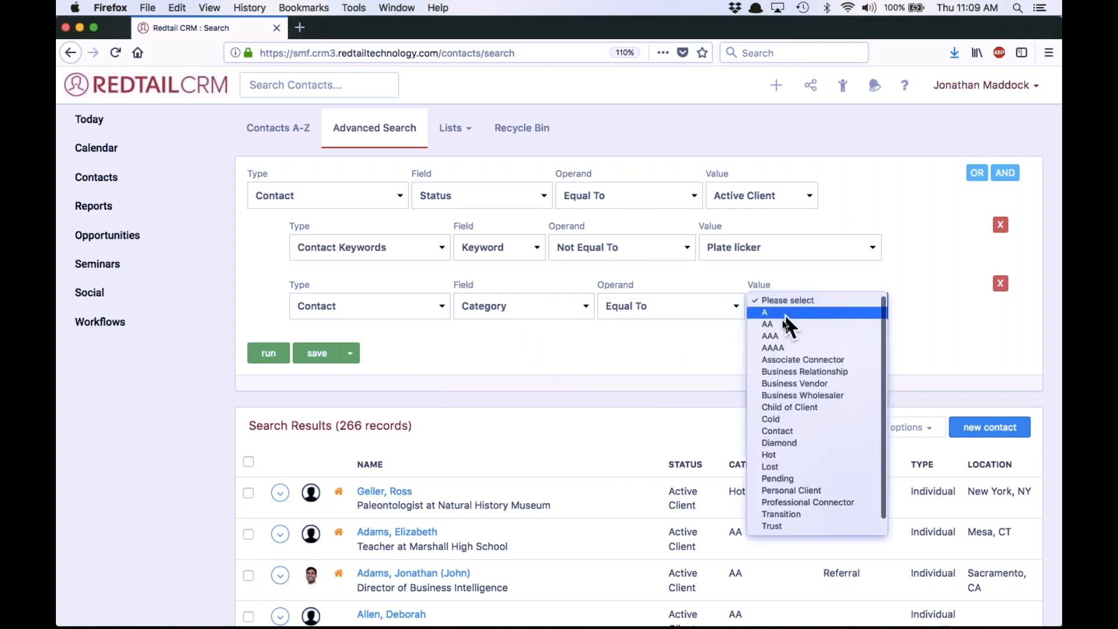
{"action": "left_click", "coordinate": [780, 335]}
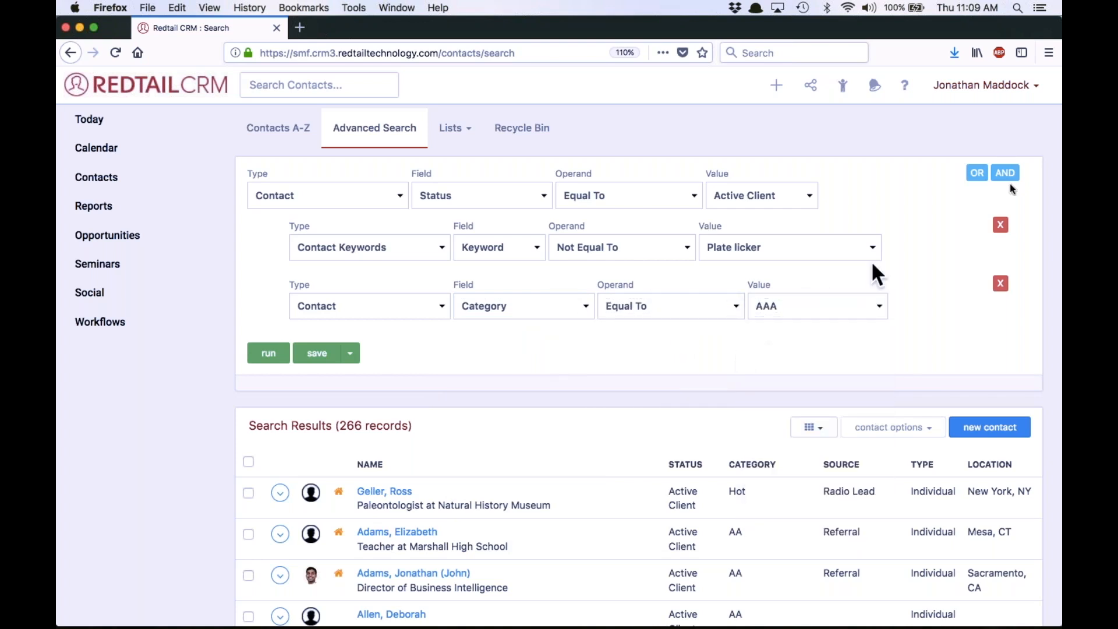
Add an OR condition group to the search requiring the Contact Status to be Equal To Active Client
{"action": "left_click", "coordinate": [978, 175]}
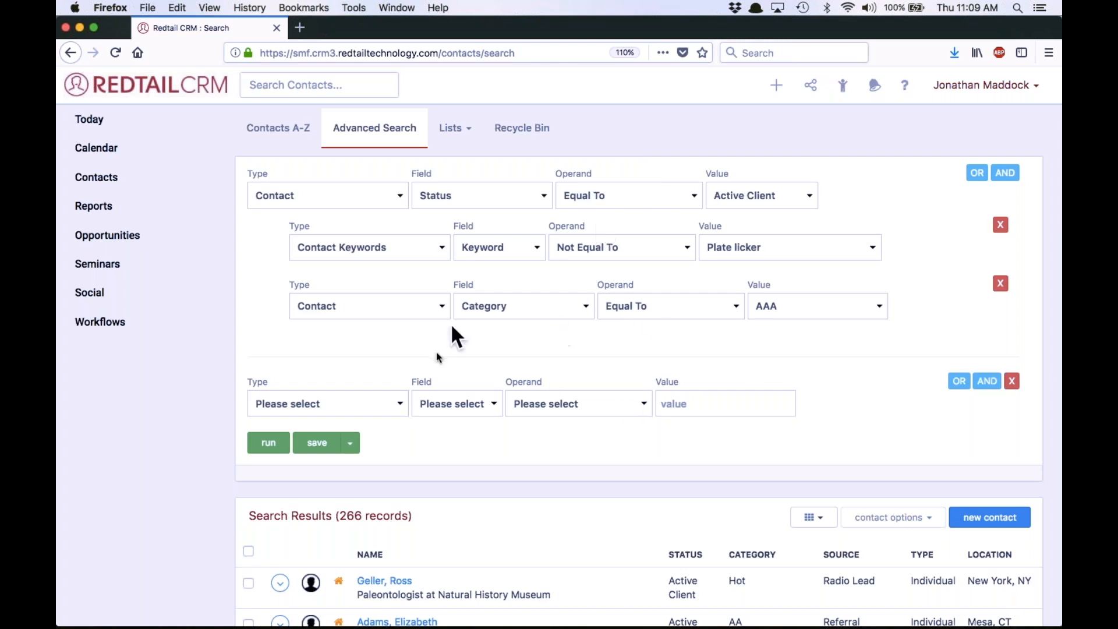
{"action": "left_click", "coordinate": [352, 400]}
{"action": "left_click", "coordinate": [325, 213]}
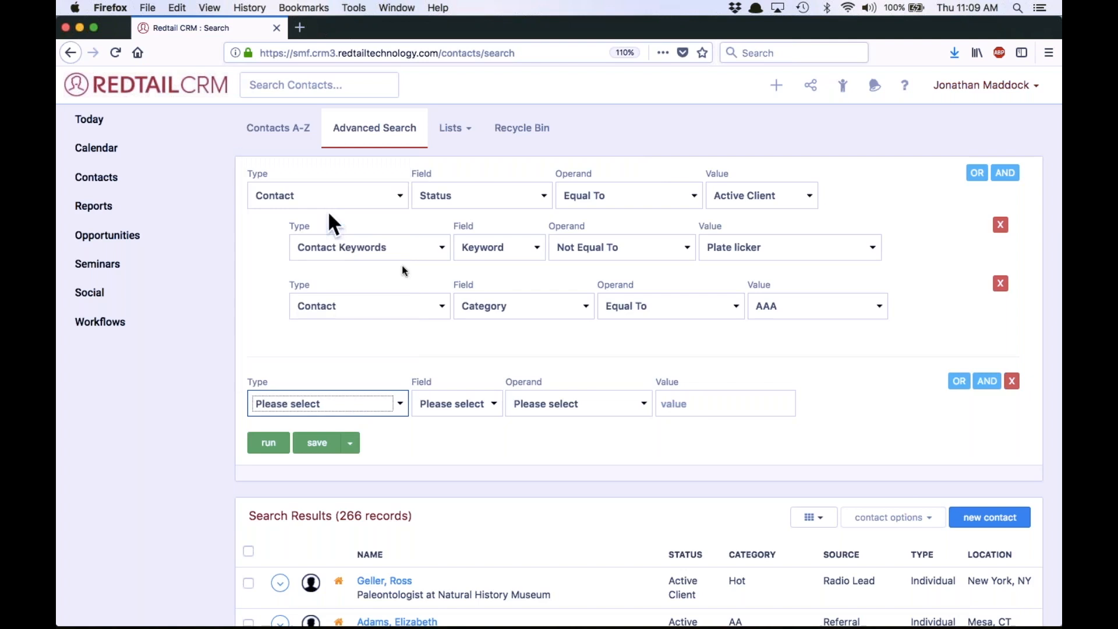
{"action": "left_click", "coordinate": [467, 404]}
{"action": "scroll", "coordinate": [470, 301], "scroll_direction": "down", "scroll_amount": 3}
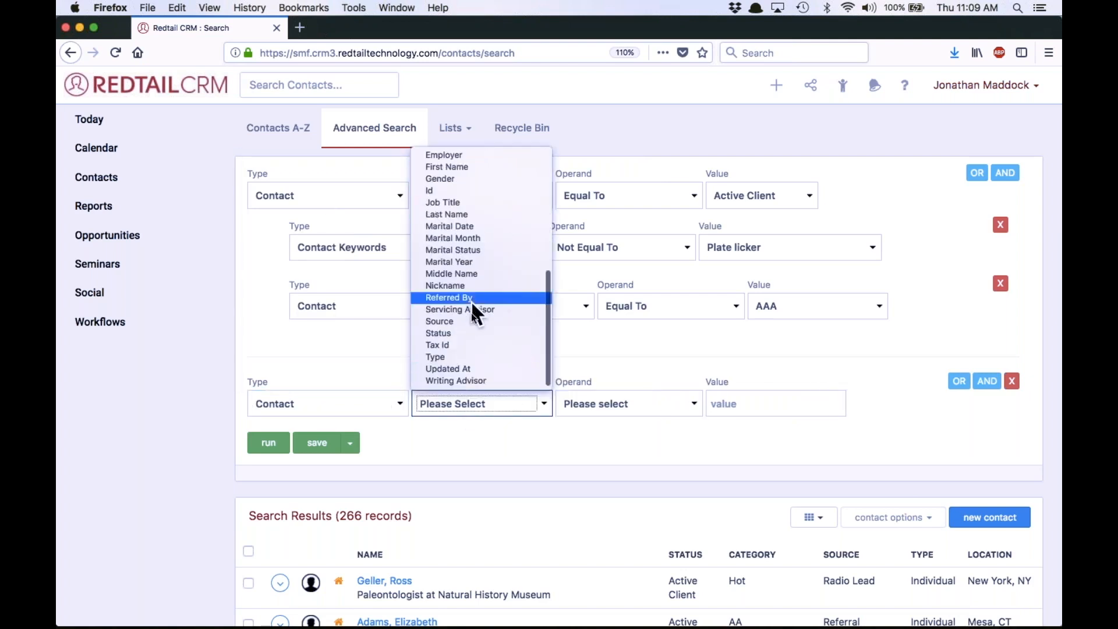
{"action": "left_click", "coordinate": [460, 333]}
{"action": "left_click", "coordinate": [640, 408]}
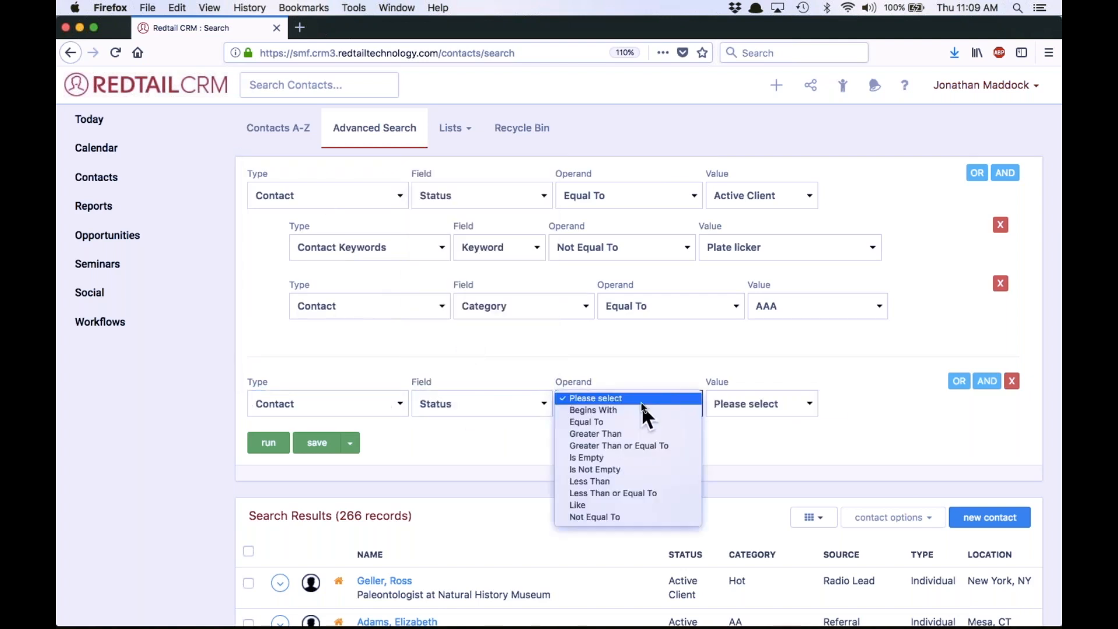
{"action": "left_click", "coordinate": [618, 423]}
{"action": "left_click", "coordinate": [766, 411]}
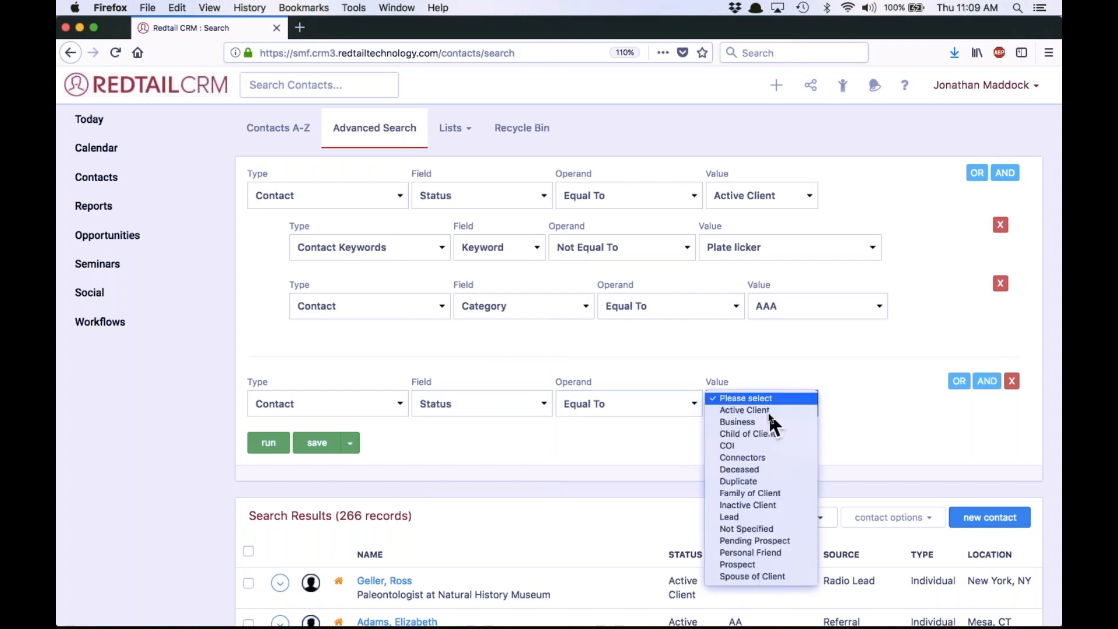
{"action": "left_click", "coordinate": [764, 410]}
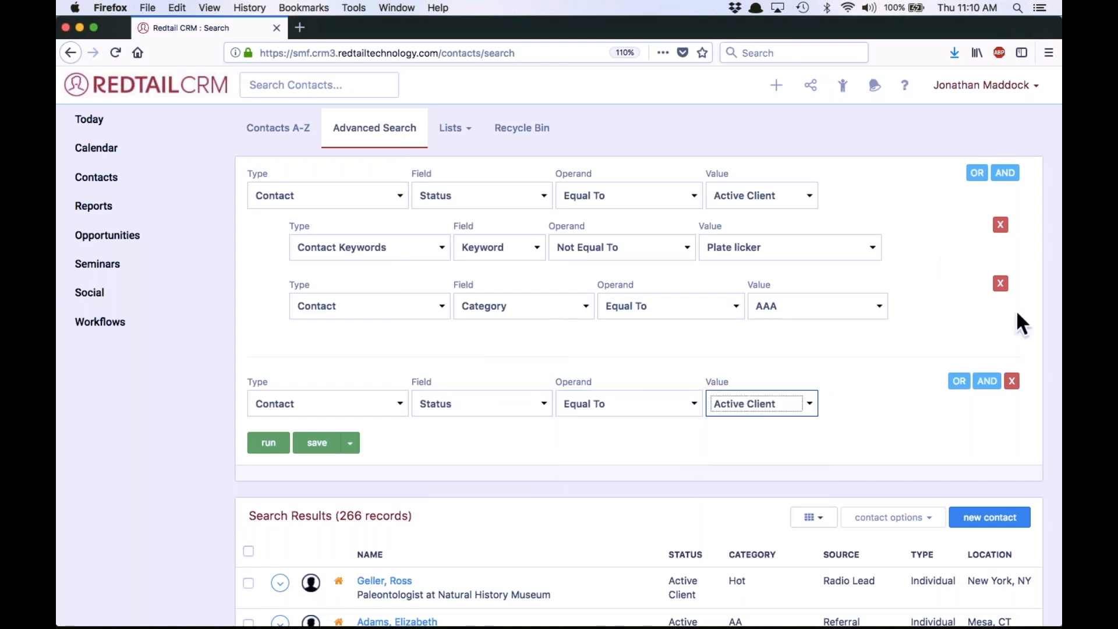
Add an AND condition to the OR group with Contact Keywords, Keyword Not Equal To Plate licker
{"action": "left_click", "coordinate": [989, 381]}
{"action": "left_click", "coordinate": [366, 455]}
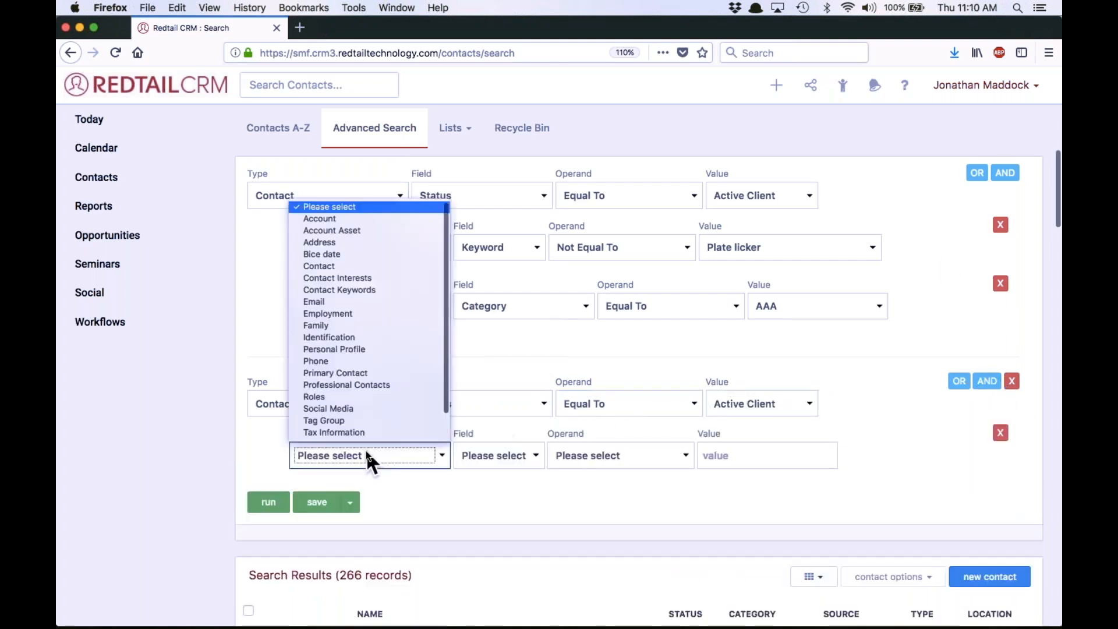
{"action": "left_click", "coordinate": [362, 289]}
{"action": "left_click", "coordinate": [510, 454]}
{"action": "left_click", "coordinate": [509, 463]}
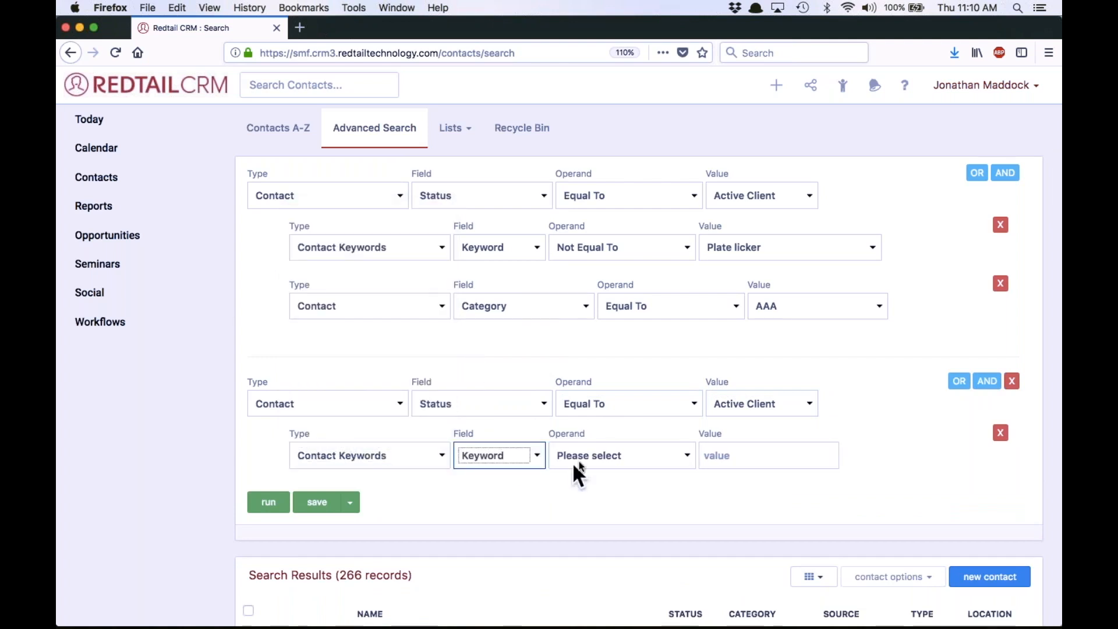
{"action": "left_click", "coordinate": [573, 462]}
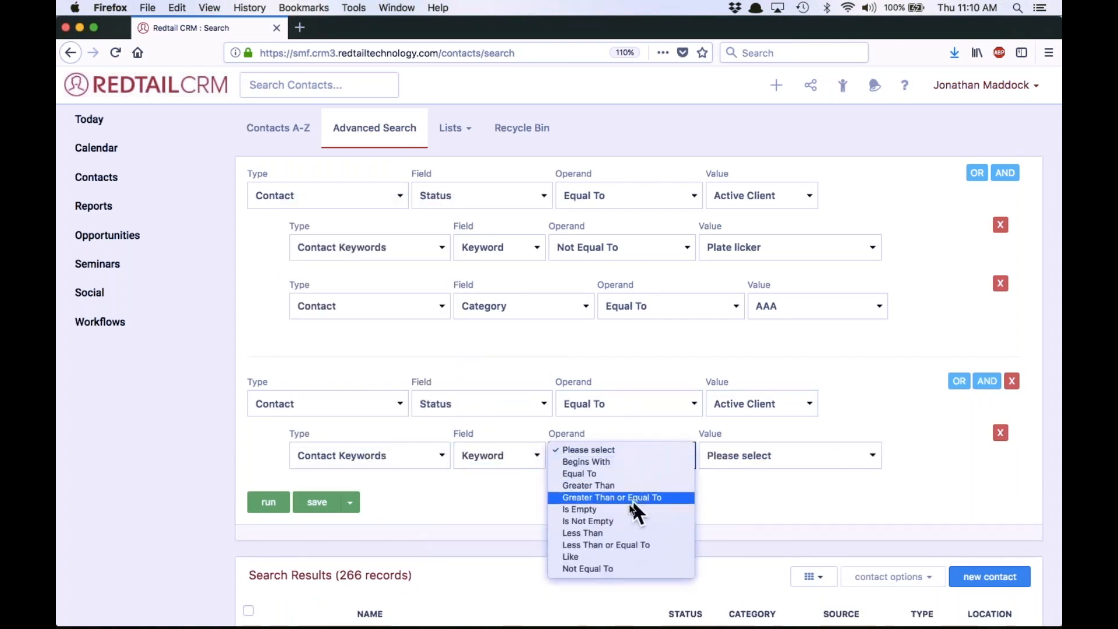
{"action": "left_click", "coordinate": [616, 568]}
{"action": "left_click", "coordinate": [783, 451]}
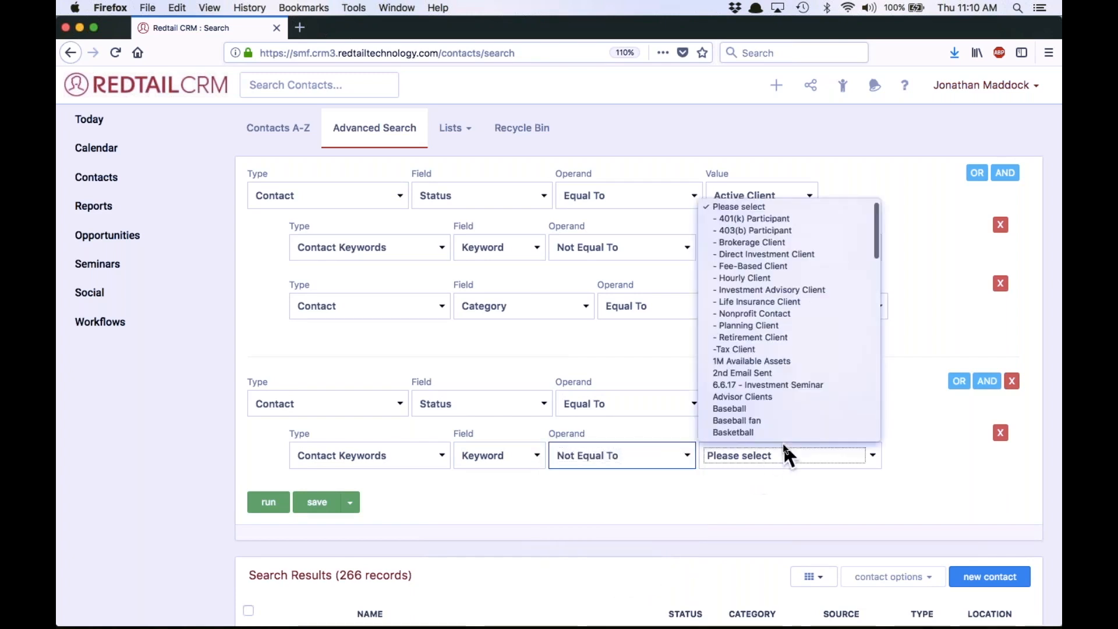
{"action": "scroll", "coordinate": [797, 332], "scroll_direction": "down", "scroll_amount": 10}
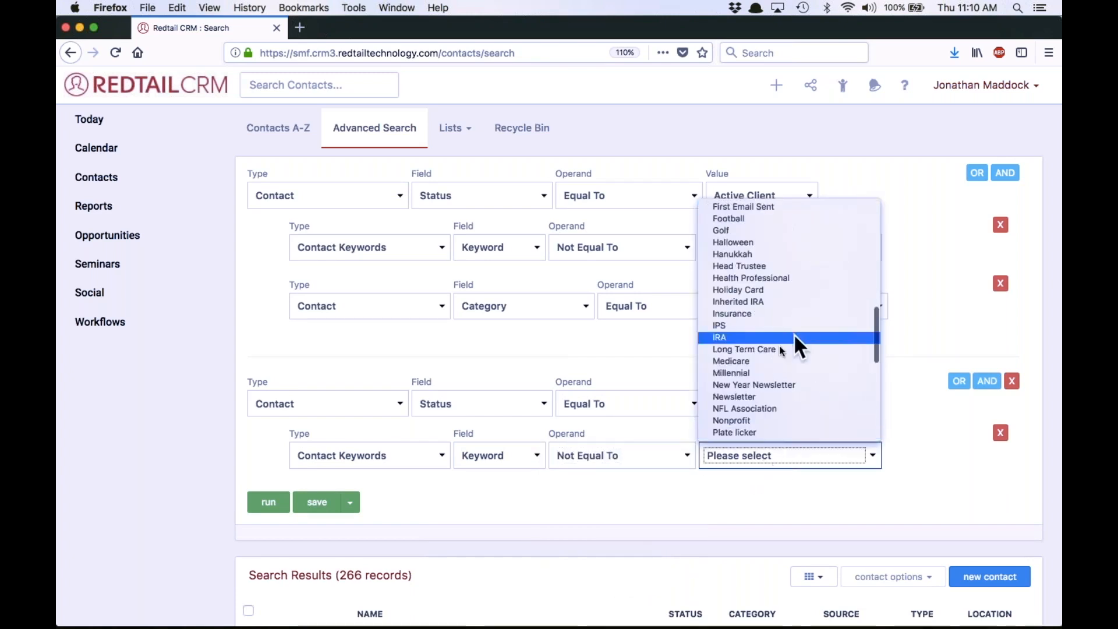
{"action": "left_click", "coordinate": [735, 432]}
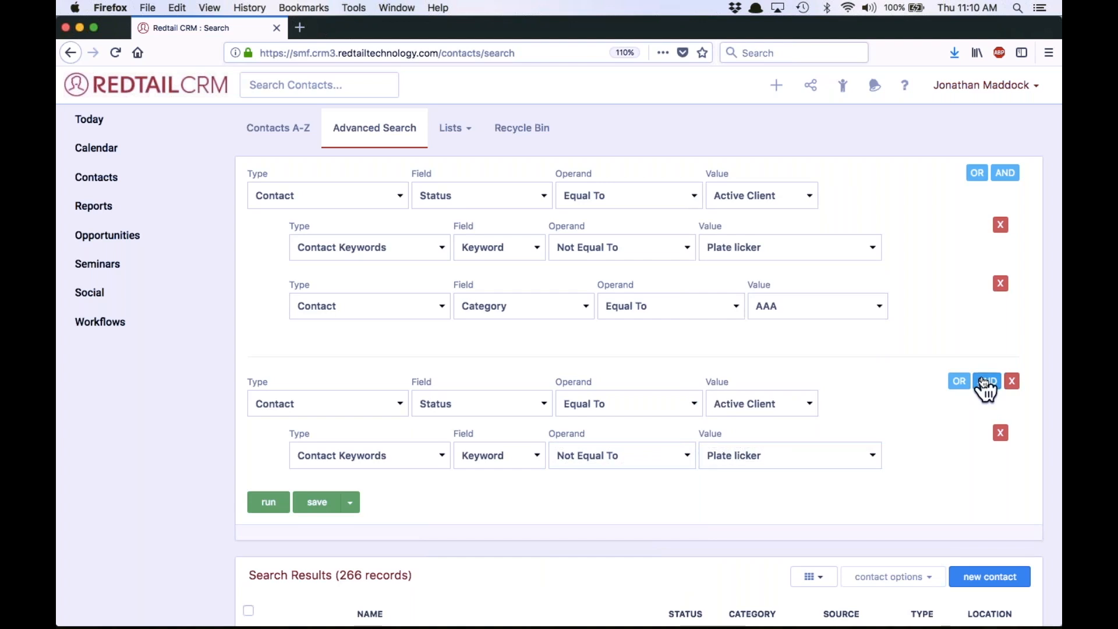
Add another AND condition to the OR group requiring the Contact Category to be Equal To AA
{"action": "left_click", "coordinate": [985, 382]}
{"action": "left_click", "coordinate": [351, 516]}
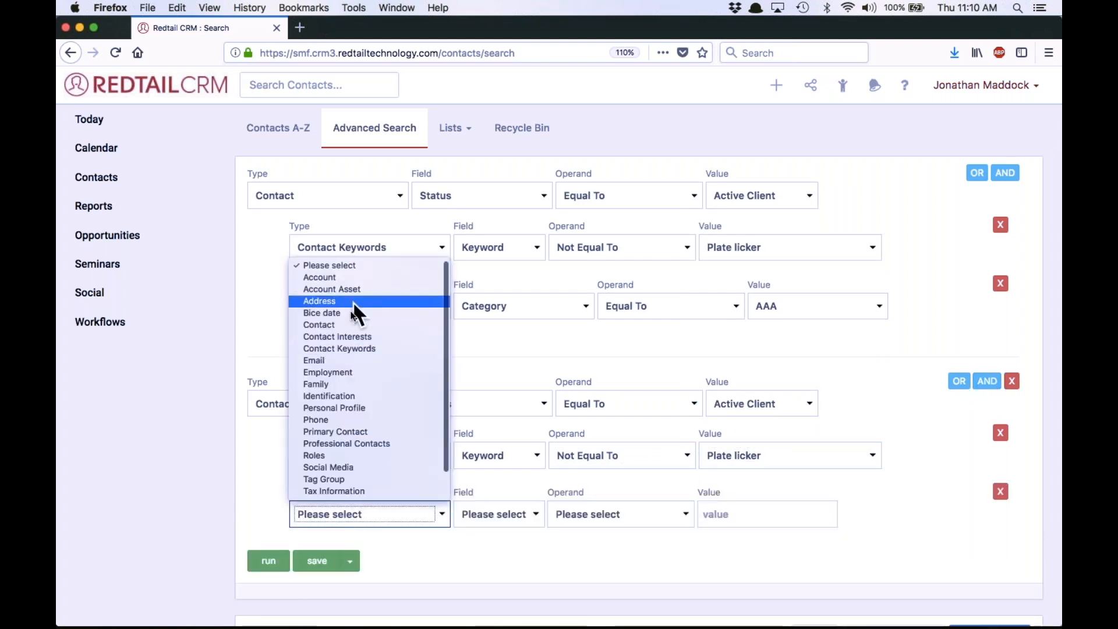
{"action": "left_click", "coordinate": [352, 326]}
{"action": "left_click", "coordinate": [492, 515]}
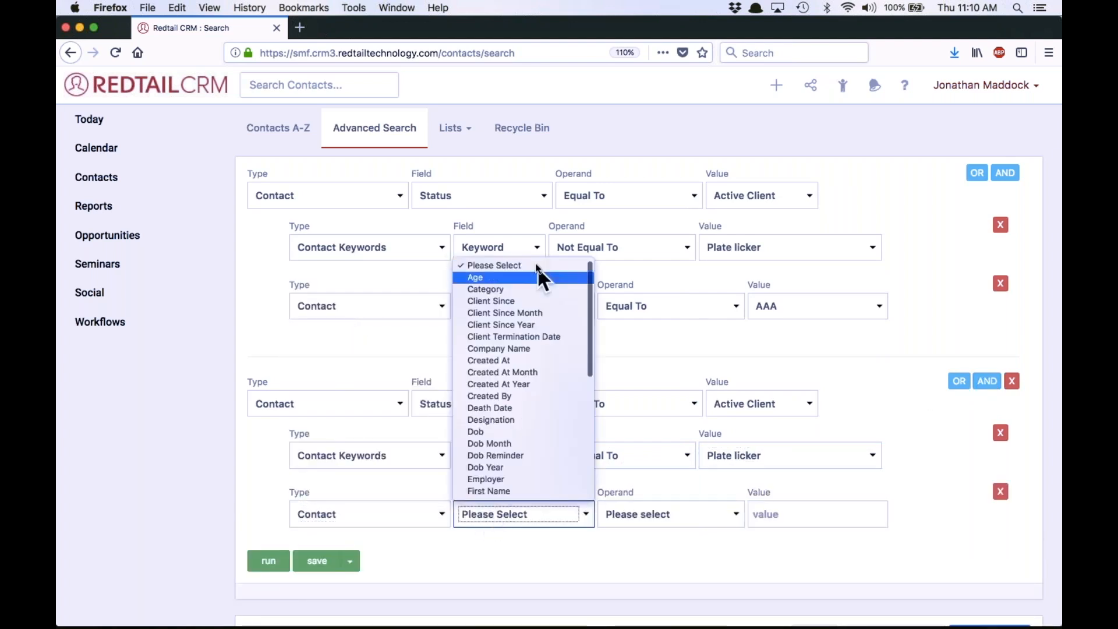
{"action": "left_click", "coordinate": [516, 291]}
{"action": "left_click", "coordinate": [667, 513]}
{"action": "left_click", "coordinate": [645, 397]}
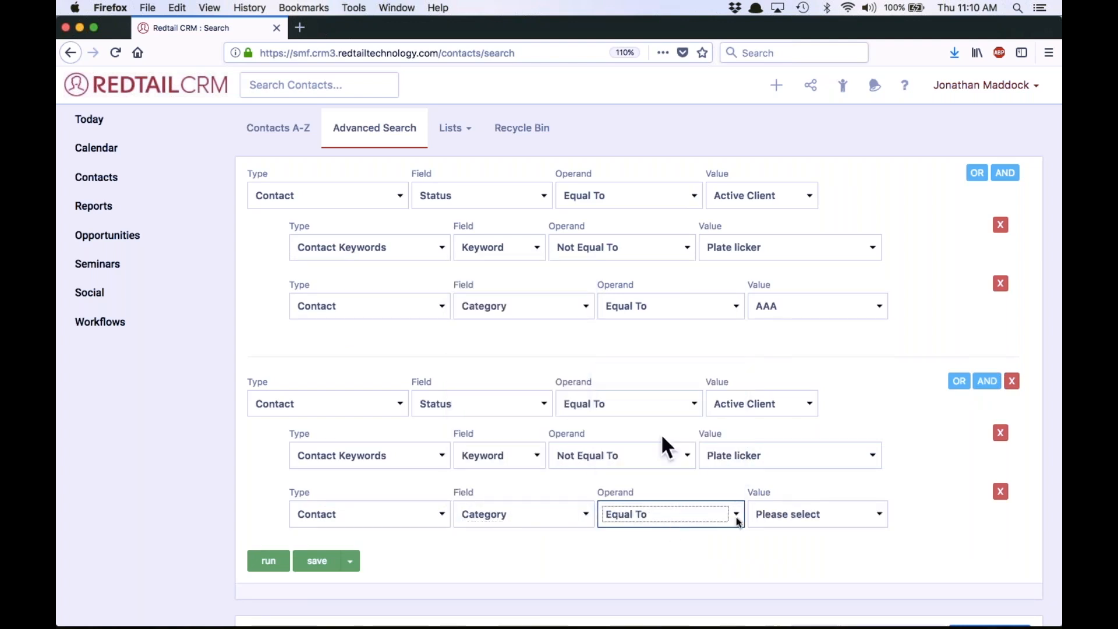
{"action": "left_click", "coordinate": [840, 524]}
{"action": "left_click", "coordinate": [791, 289]}
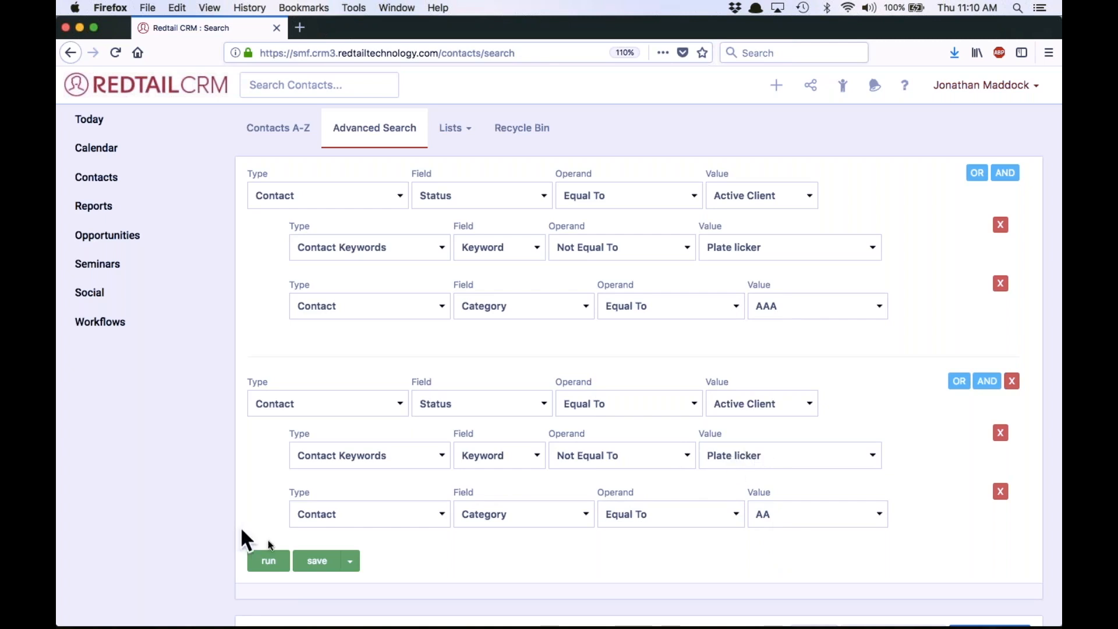
Run the combined AAA or AA active-client search and review the matching contacts
{"action": "left_click", "coordinate": [265, 562]}
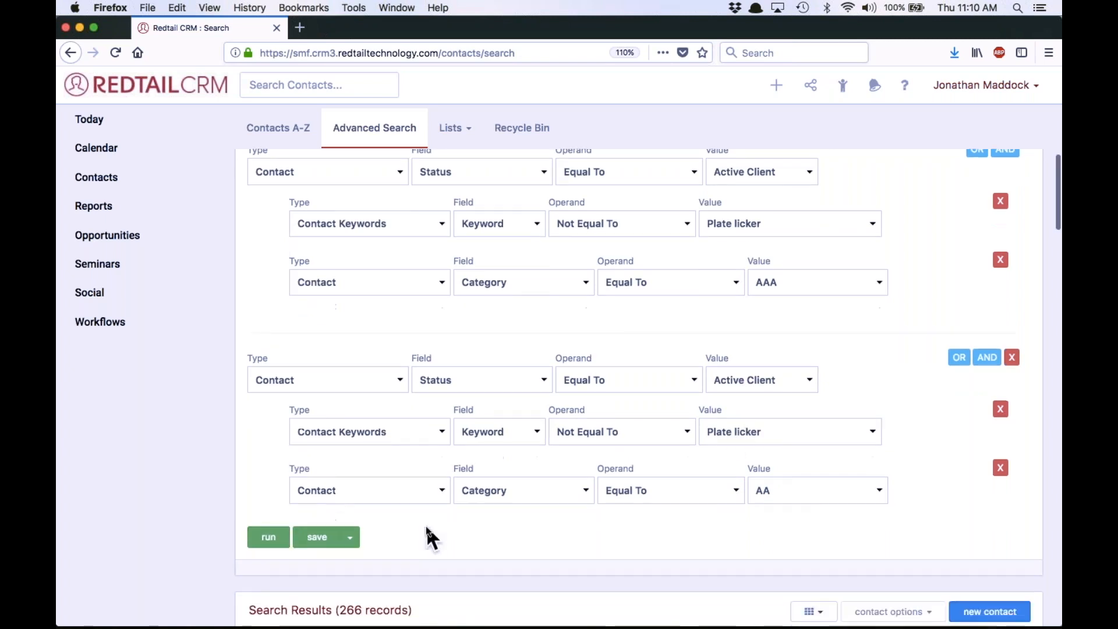
{"action": "left_click", "coordinate": [272, 394]}
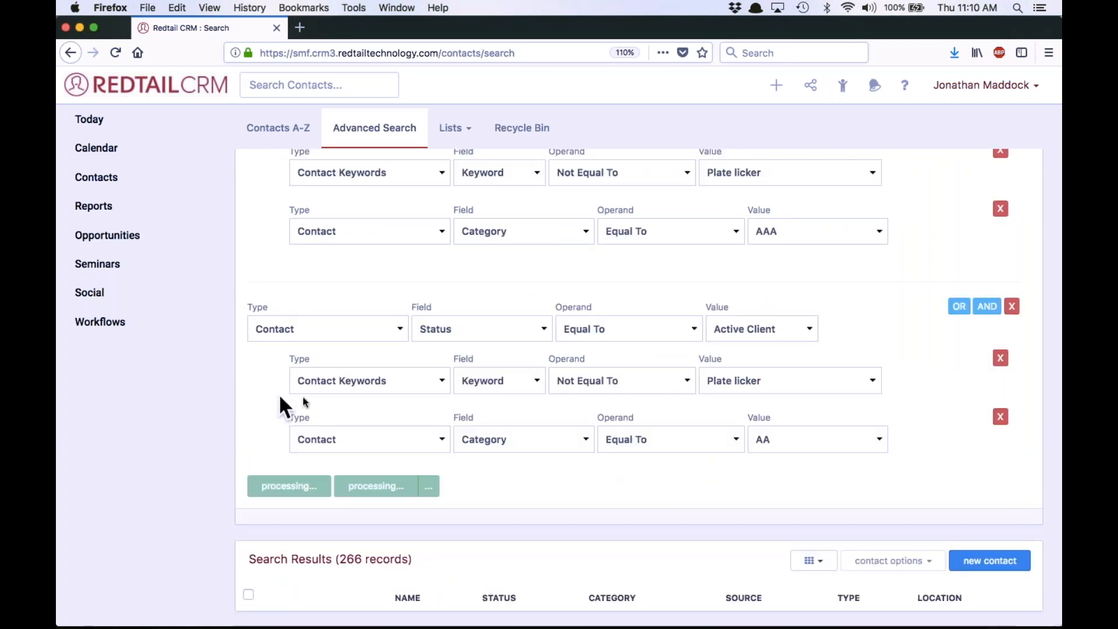
{"action": "scroll", "coordinate": [547, 428], "scroll_direction": "down", "scroll_amount": 5}
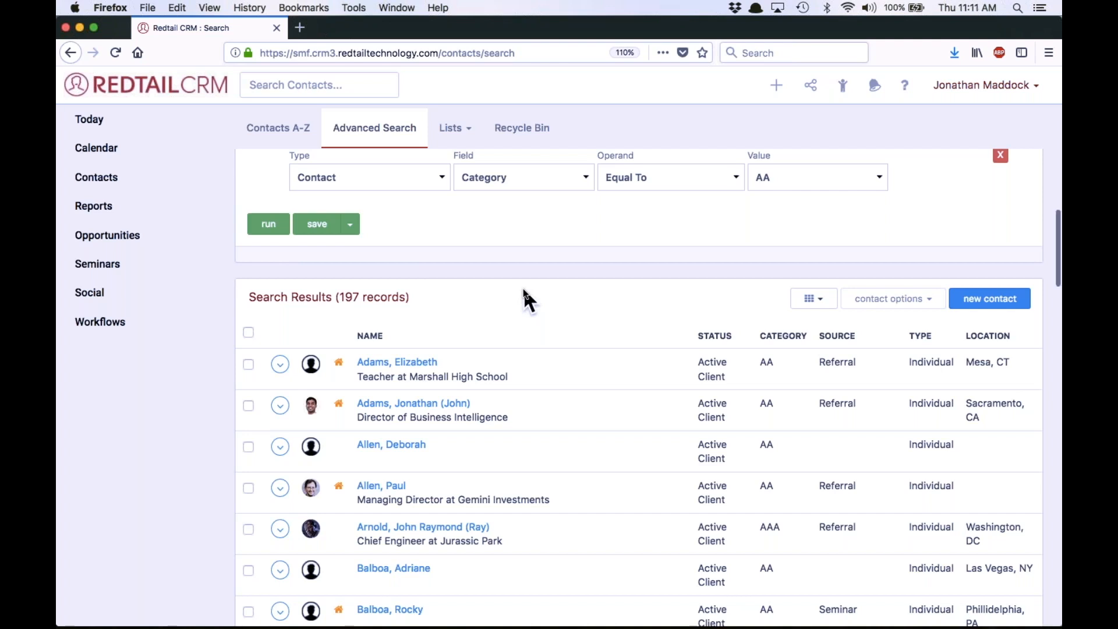
{"action": "scroll", "coordinate": [524, 290], "scroll_direction": "up", "scroll_amount": 6}
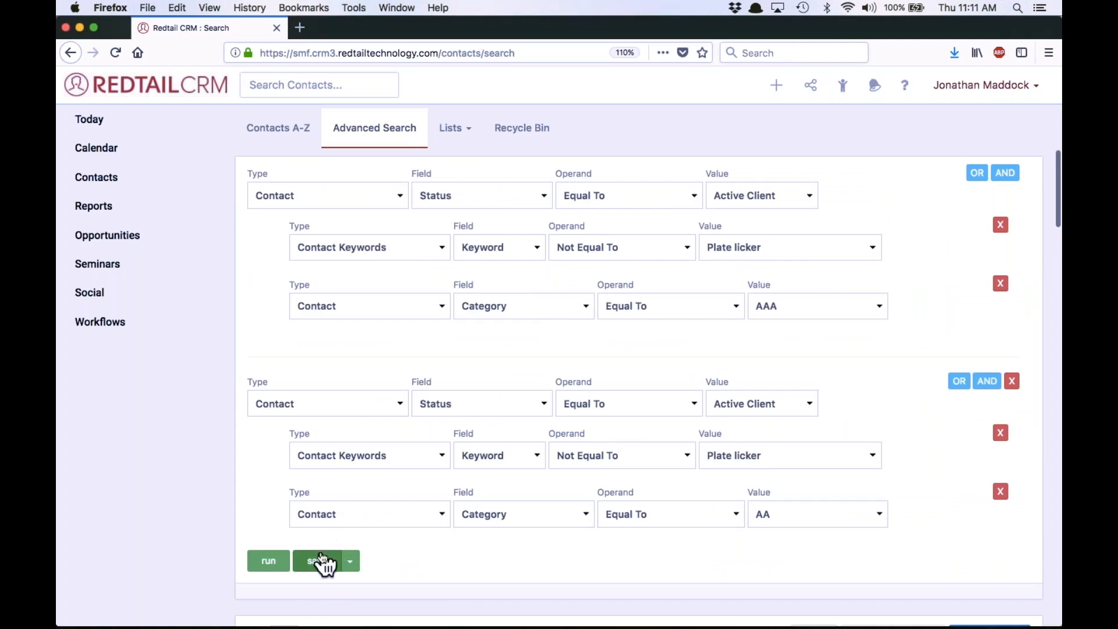
Save the search as a quicklist named "Active AAA and AA Clients w/o Plate Licker Keyword"
{"action": "left_click", "coordinate": [321, 559]}
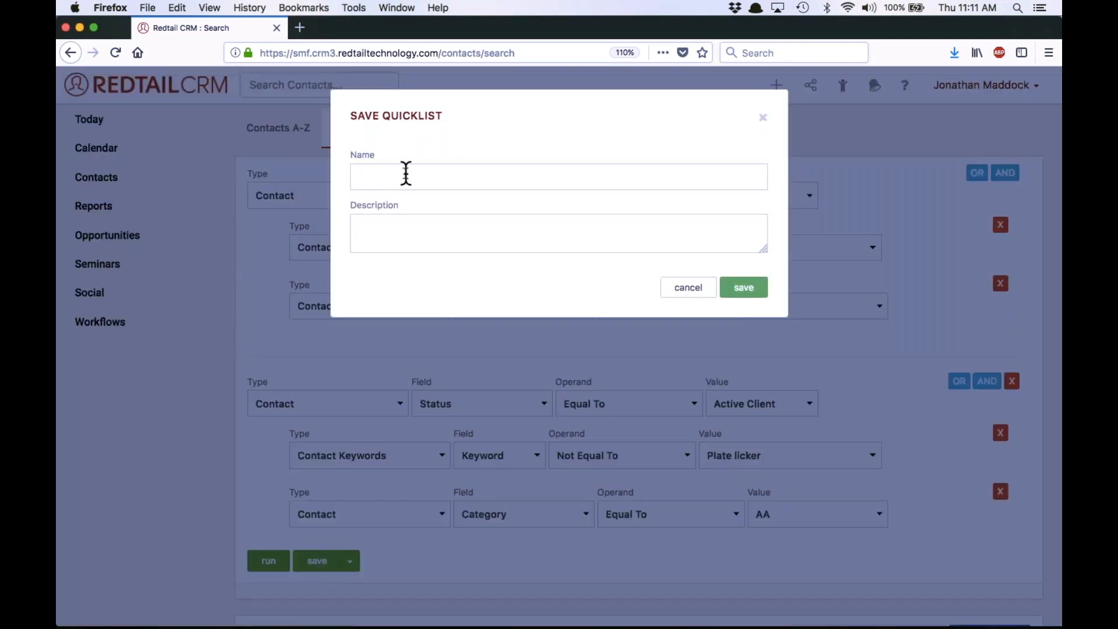
{"action": "left_click", "coordinate": [397, 176]}
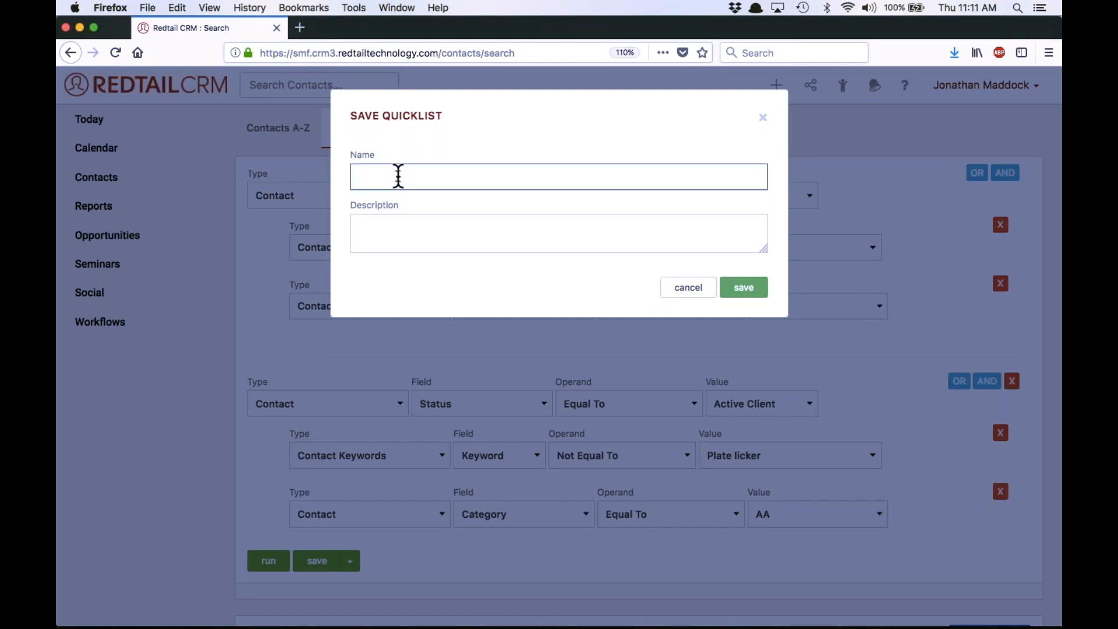
{"action": "type", "text": "Client"}
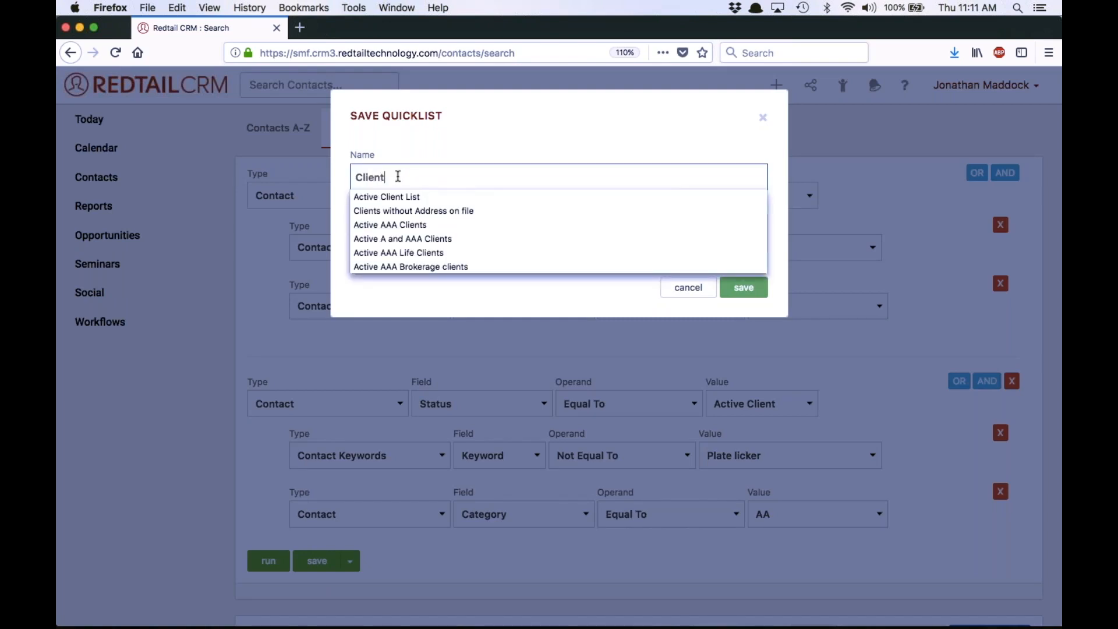
{"action": "key", "text": "BackSpace"}
{"action": "key", "text": "BackSpace"}
{"action": "key", "text": "BackSpace"}
{"action": "key", "text": "BackSpace"}
{"action": "key", "text": "BackSpace"}
{"action": "type", "text": "Av"}
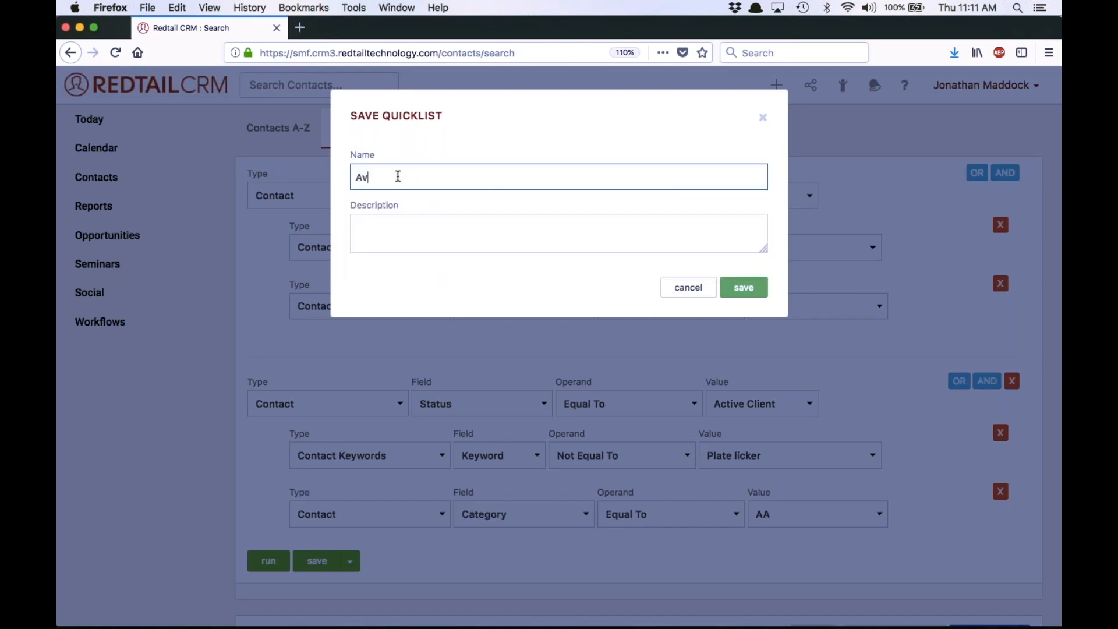
{"action": "type", "text": "ctive"}
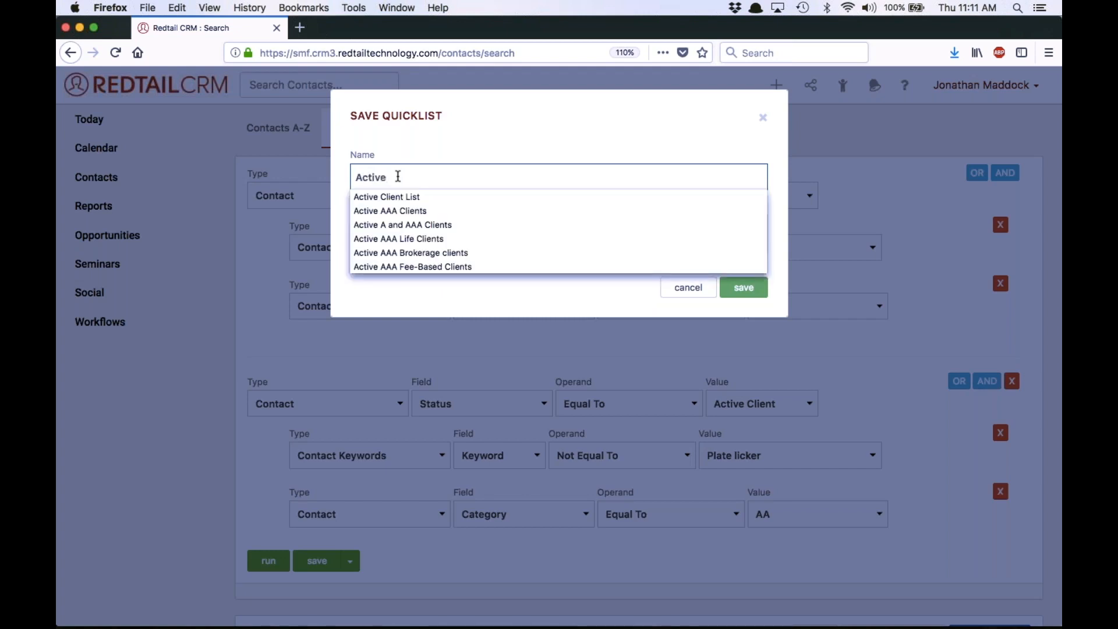
{"action": "type", "text": " AAA "}
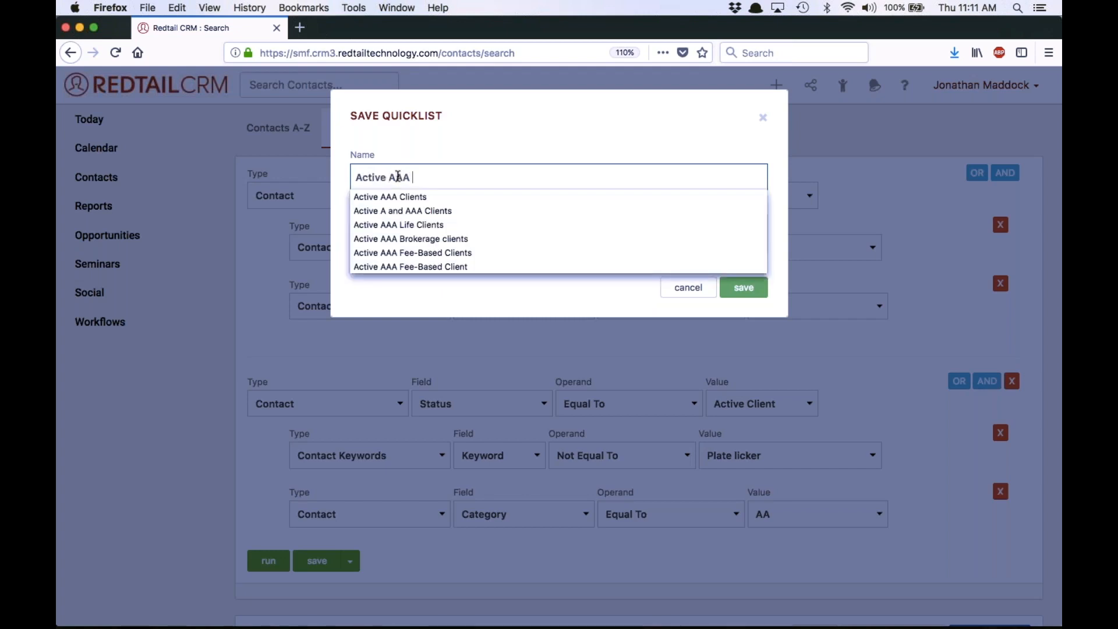
{"action": "type", "text": "and AA Clien"}
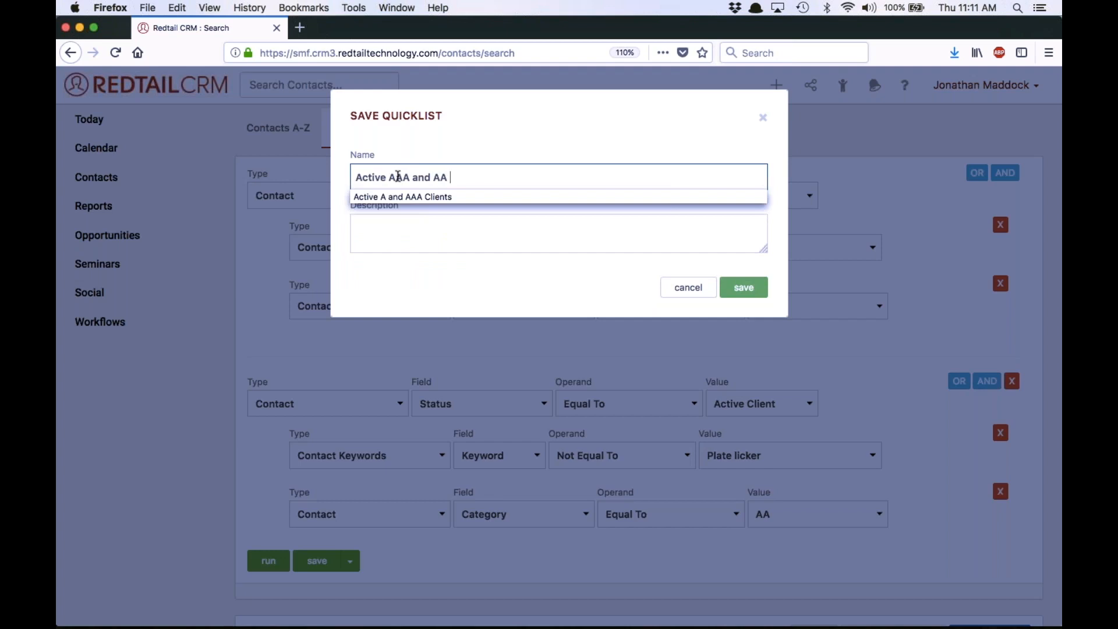
{"action": "type", "text": "s w/o Plate"}
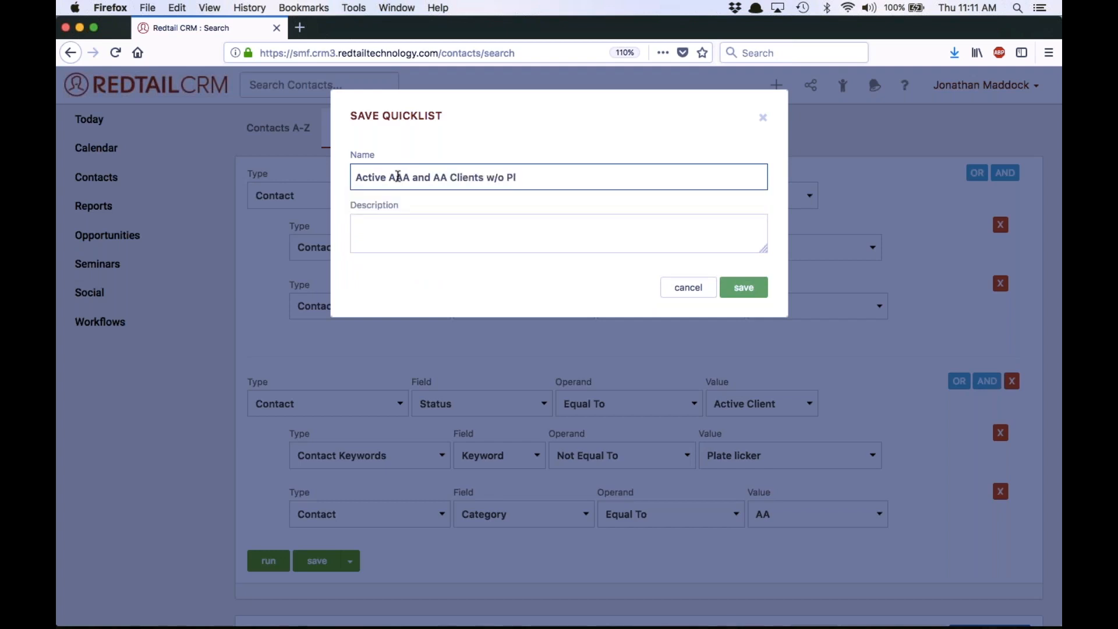
{"action": "type", "text": " Licker Keyword"}
{"action": "left_click", "coordinate": [755, 288]}
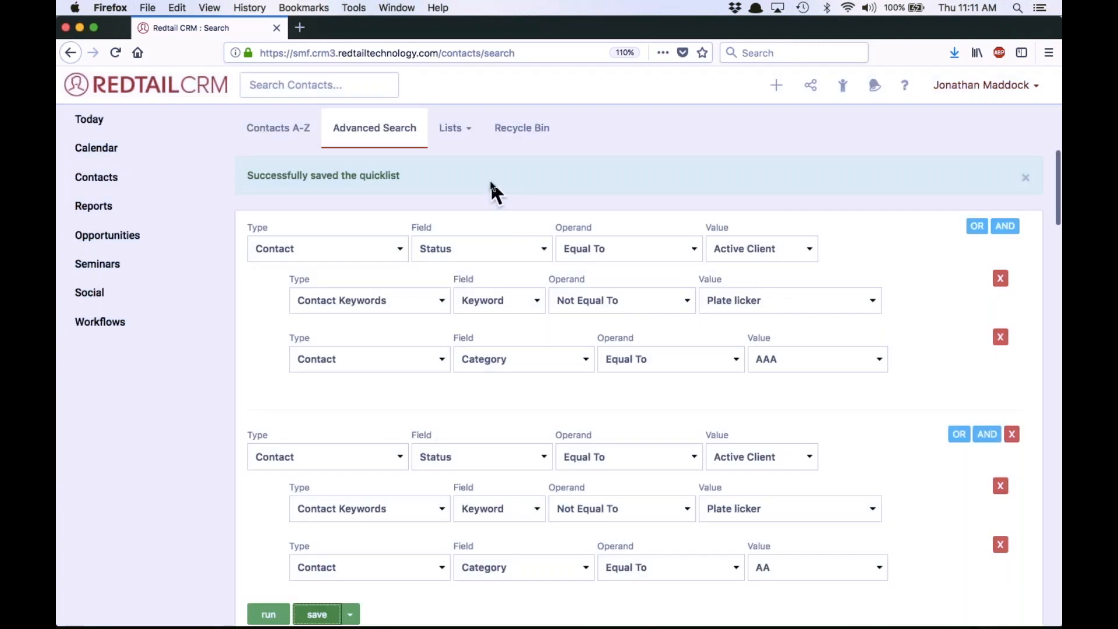
Open the saved "Active AAA and AA Clients w/o Plate Licker Keyword" quicklist and review its criteria
{"action": "left_click", "coordinate": [458, 132]}
{"action": "left_click", "coordinate": [457, 133]}
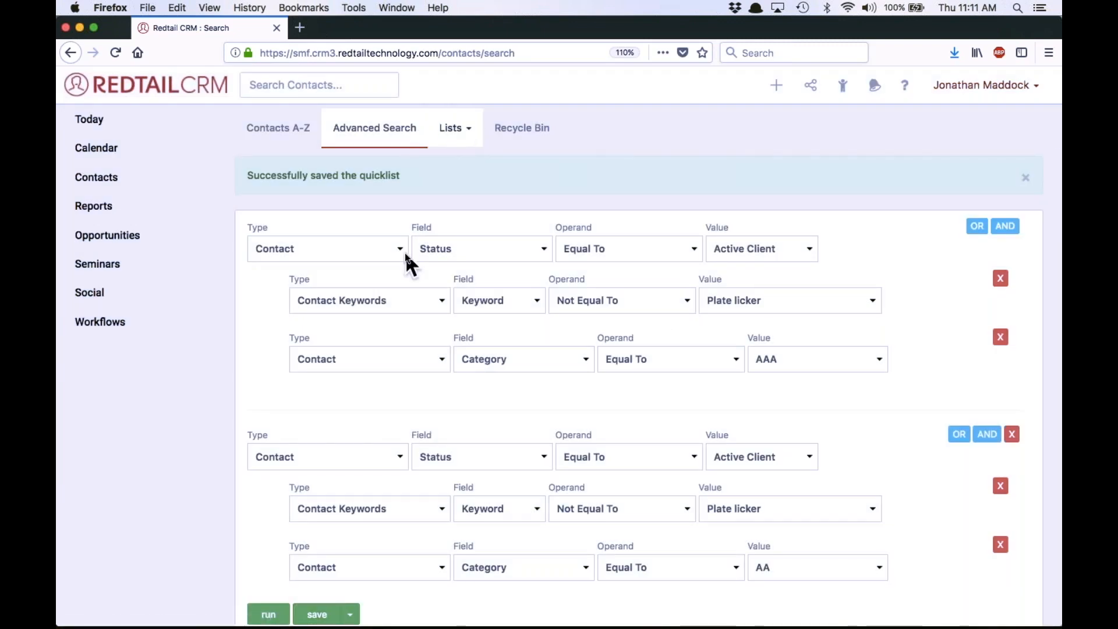
{"action": "left_click", "coordinate": [449, 133]}
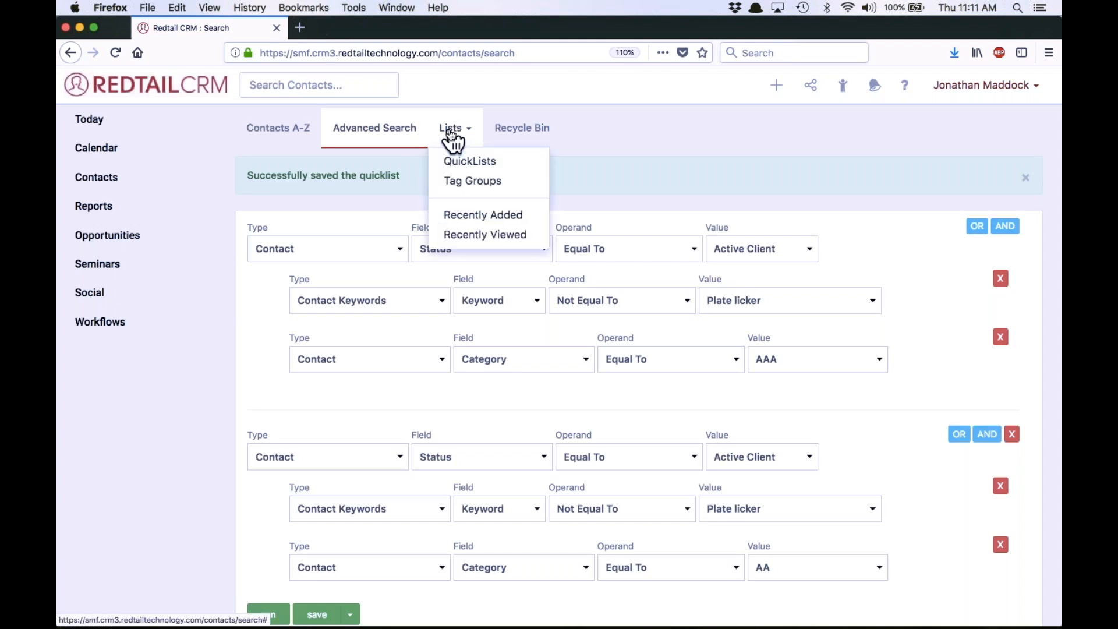
{"action": "left_click", "coordinate": [468, 163]}
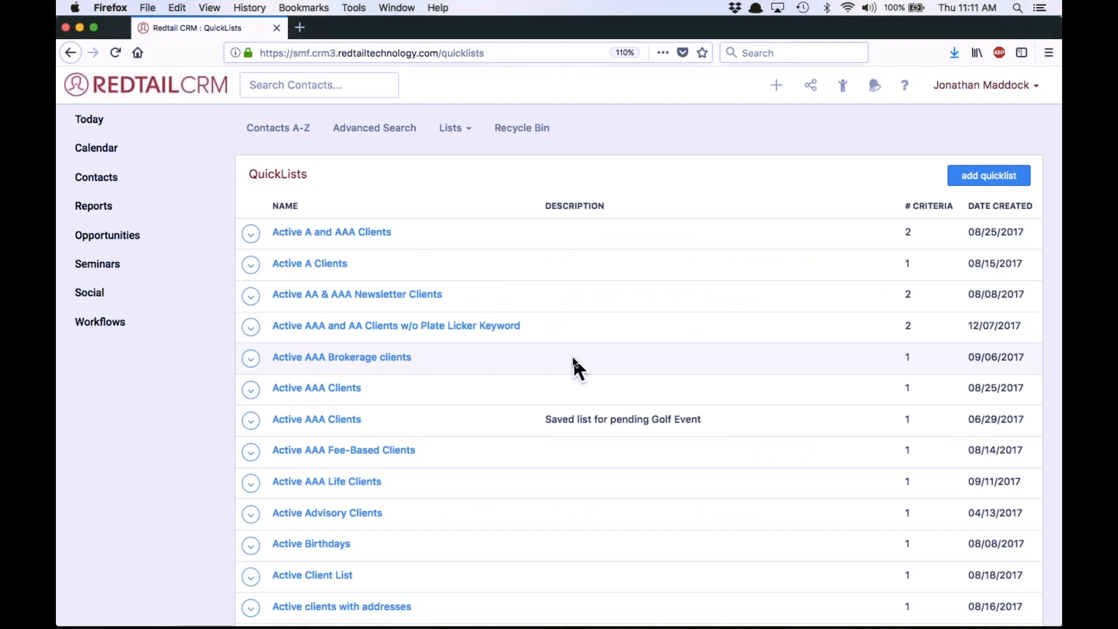
{"action": "left_click", "coordinate": [505, 330]}
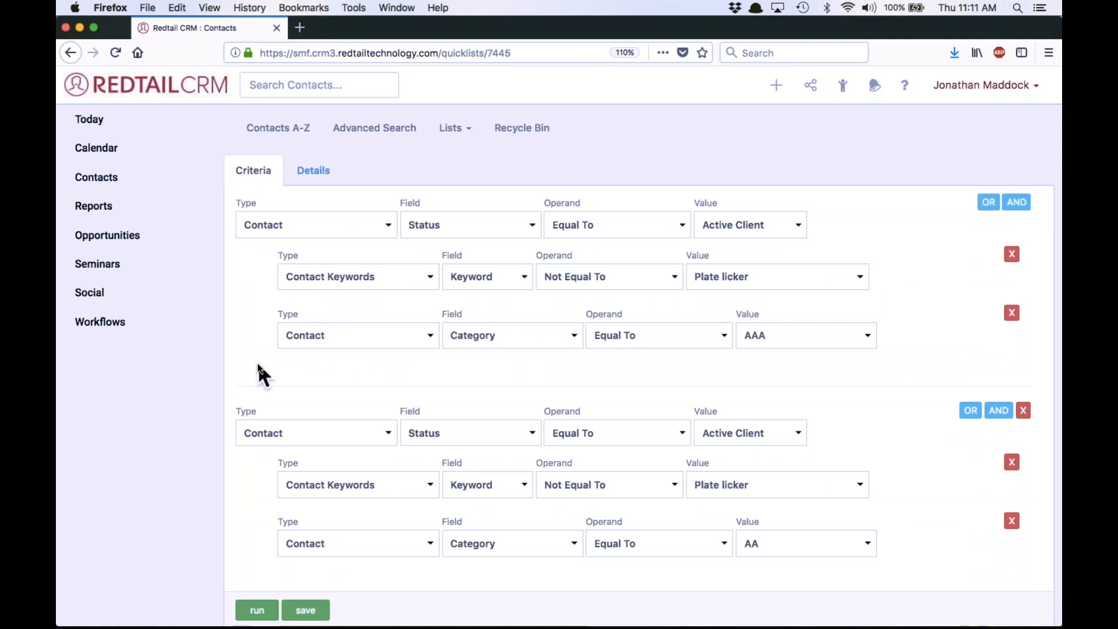
Start a new seminar named "2017 Holiday Prospecting Event"
{"action": "left_click", "coordinate": [108, 268]}
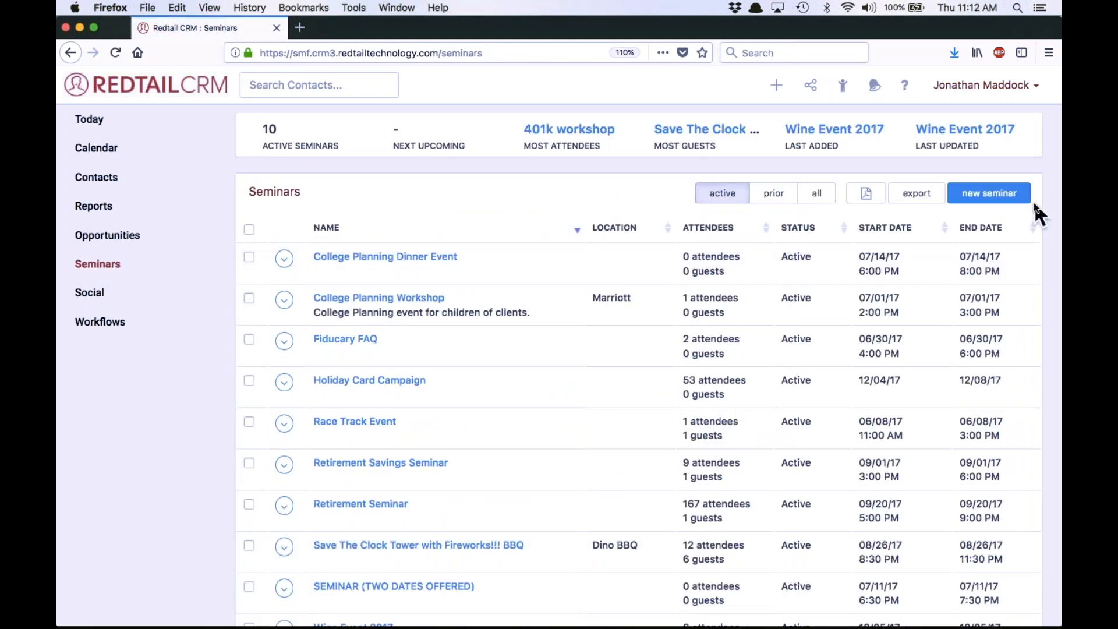
{"action": "left_click", "coordinate": [992, 192]}
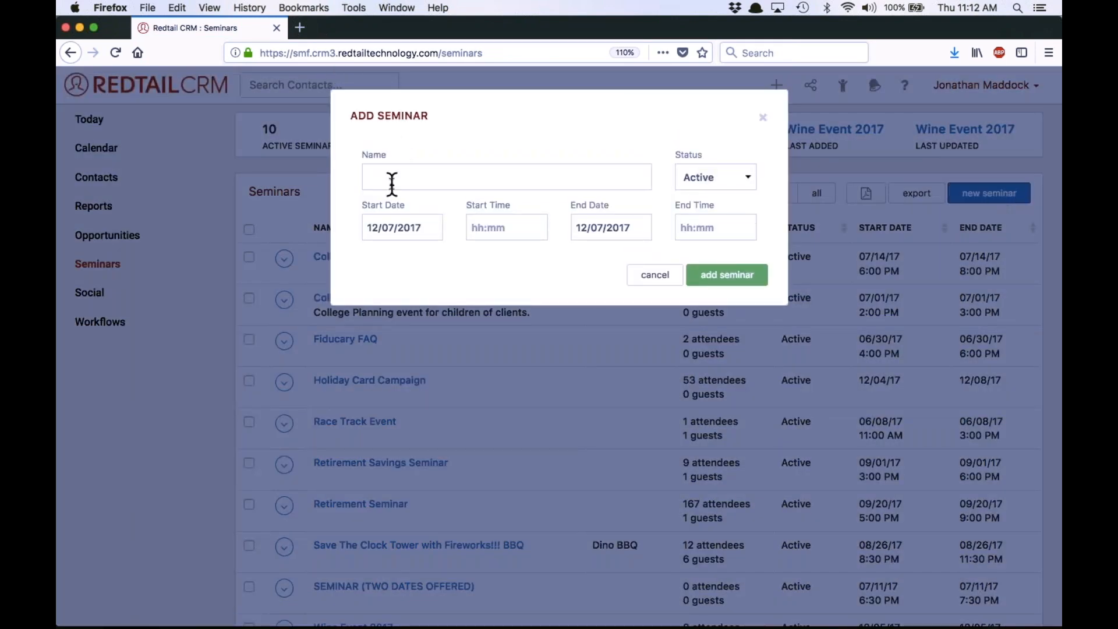
{"action": "left_click", "coordinate": [392, 185]}
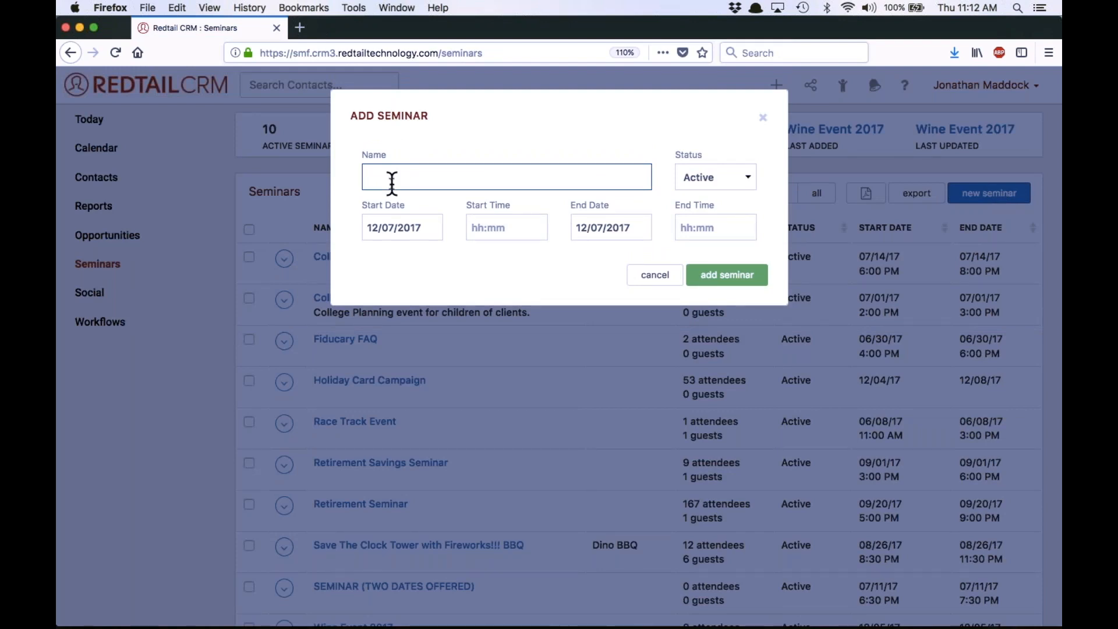
{"action": "type", "text": "2017"}
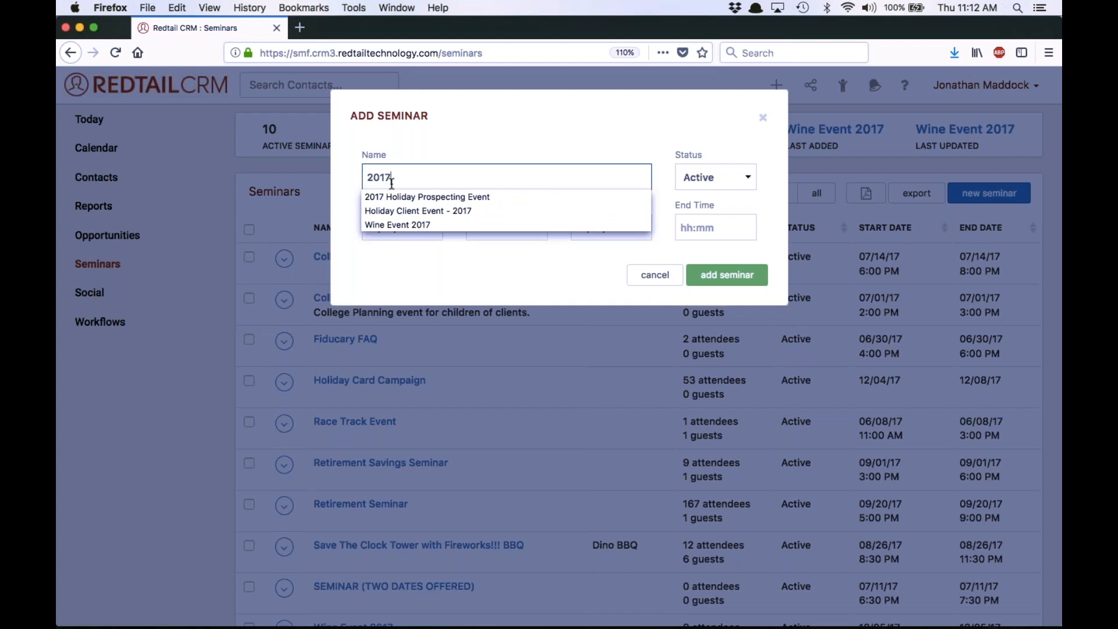
{"action": "type", "text": " Holi"}
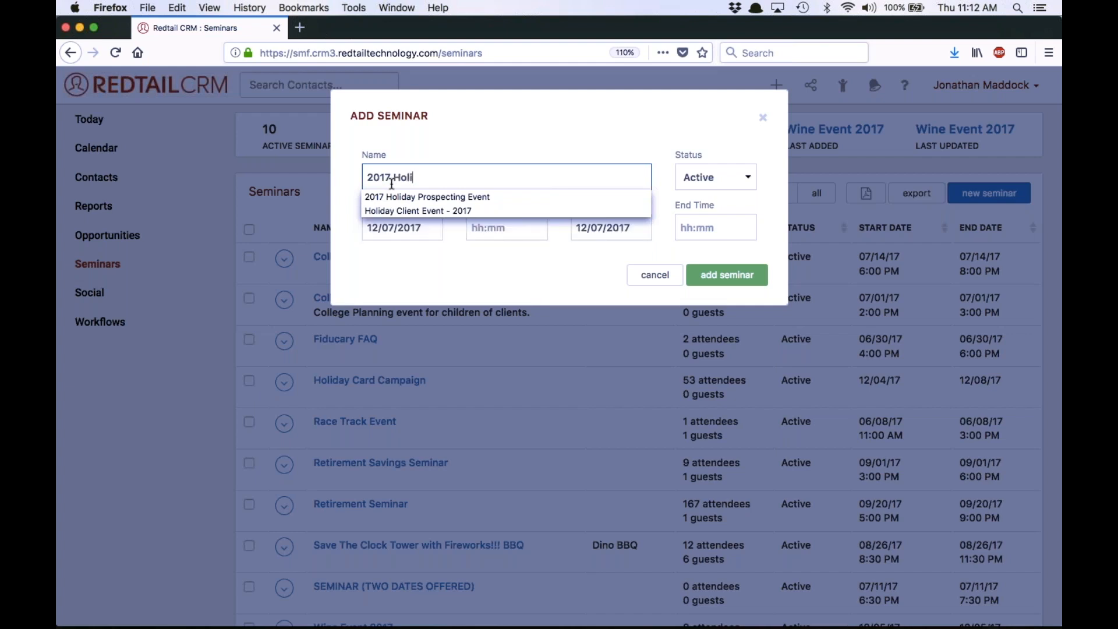
{"action": "type", "text": "day Pro"}
{"action": "key", "text": "Down"}
{"action": "key", "text": "Return"}
Set the seminar's start to 12/15/2017 at 6:00pm
{"action": "left_click", "coordinate": [429, 223]}
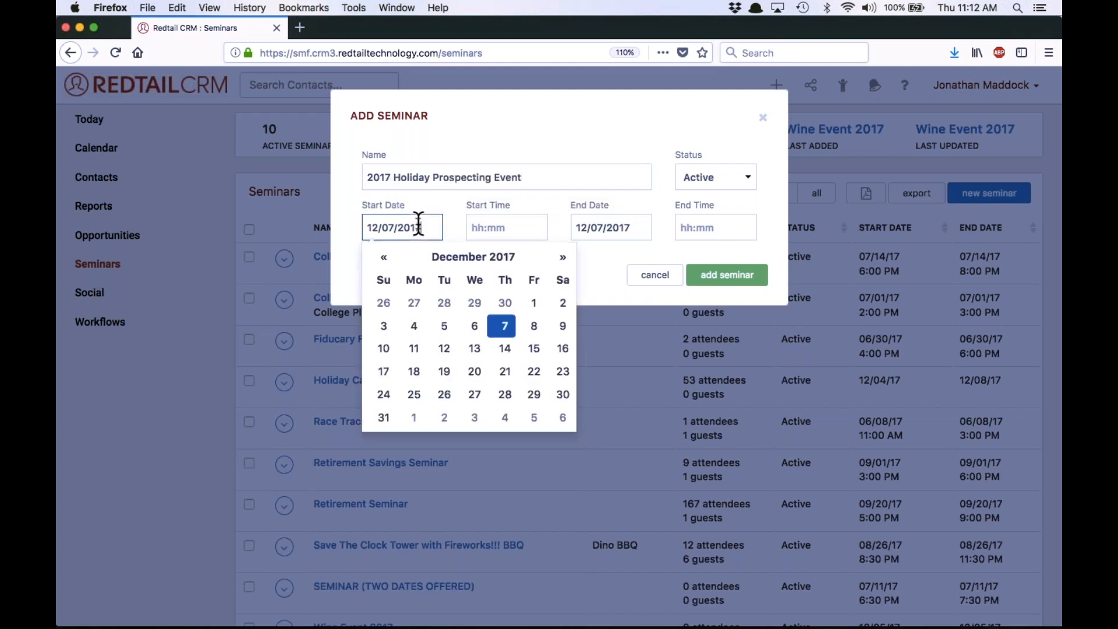
{"action": "left_click", "coordinate": [534, 348]}
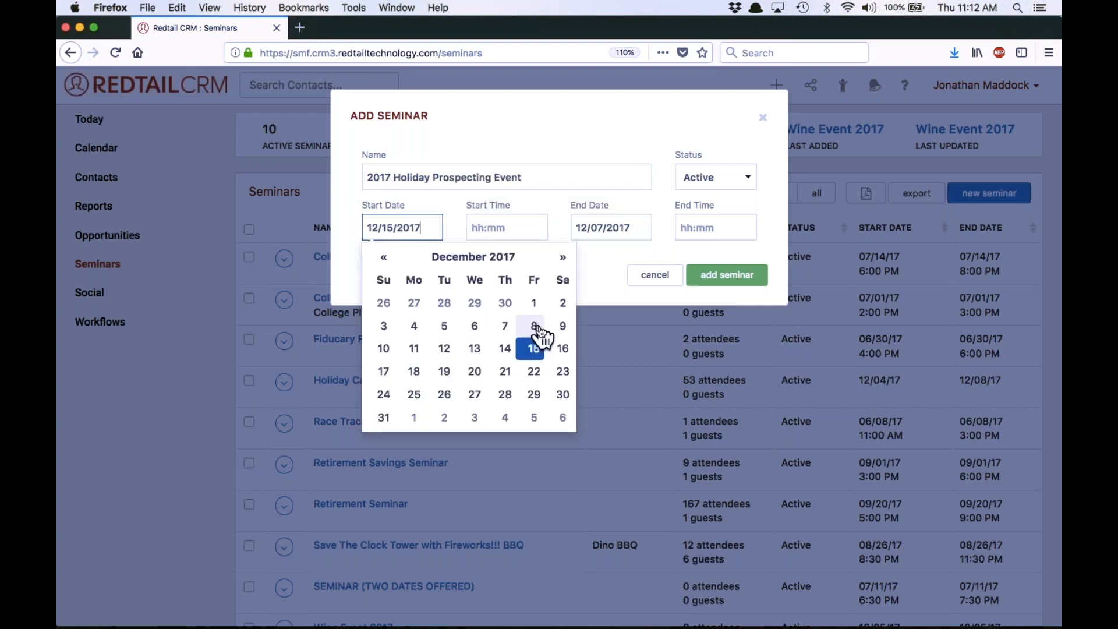
{"action": "left_click", "coordinate": [482, 227]}
{"action": "type", "text": "6:00"}
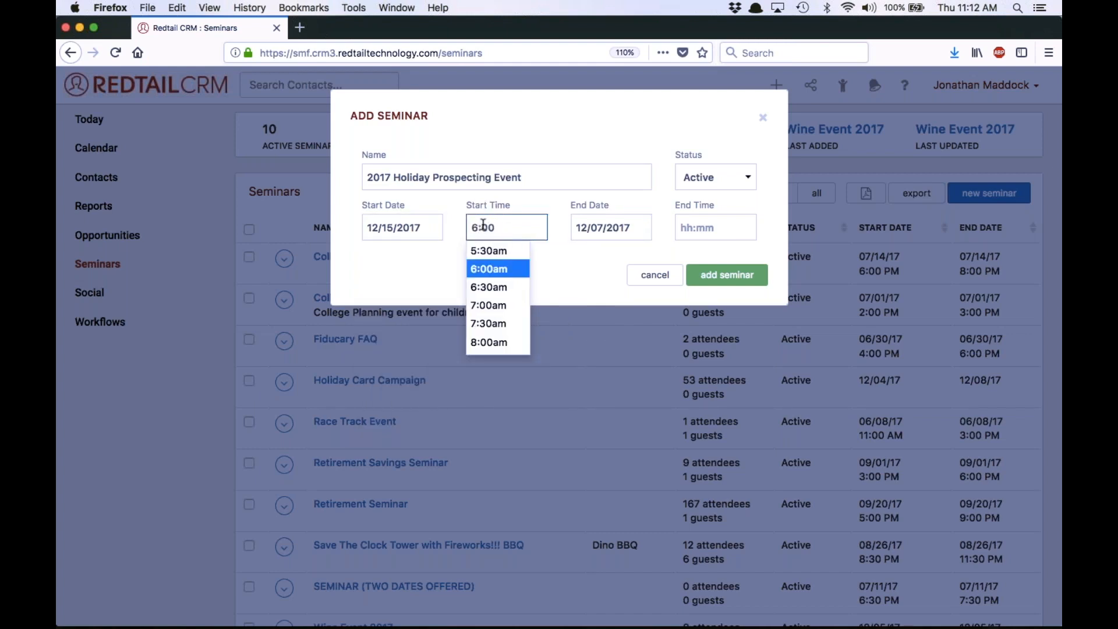
{"action": "type", "text": "pm"}
{"action": "left_click", "coordinate": [613, 290]}
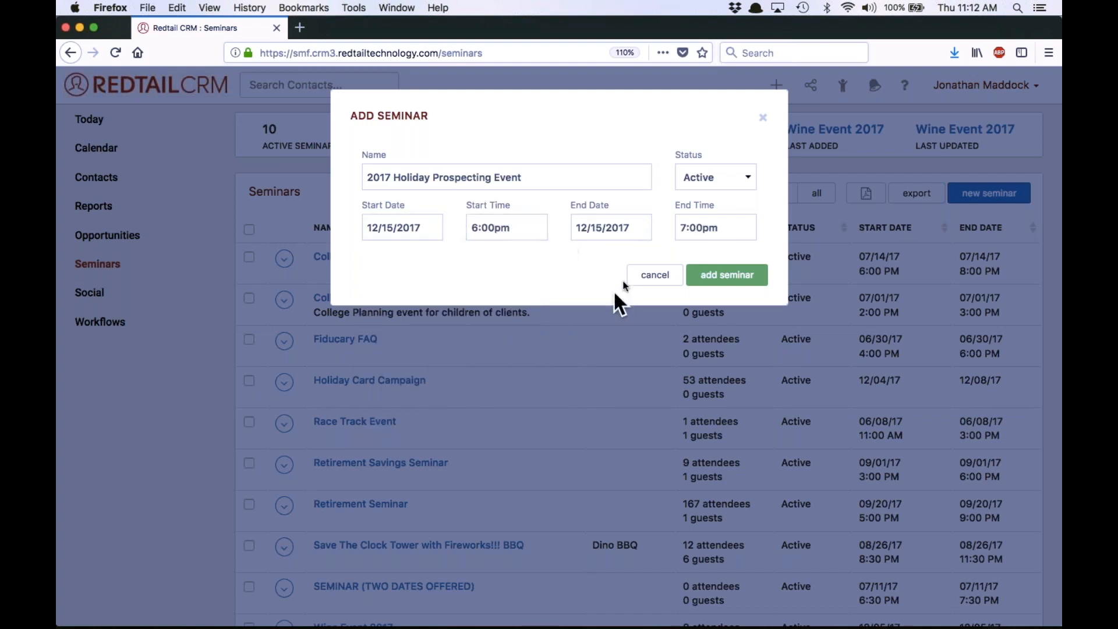
Set the seminar's end time to 9:00pm and add the seminar
{"action": "left_click_drag", "start_coordinate": [688, 228], "coordinate": [674, 229]}
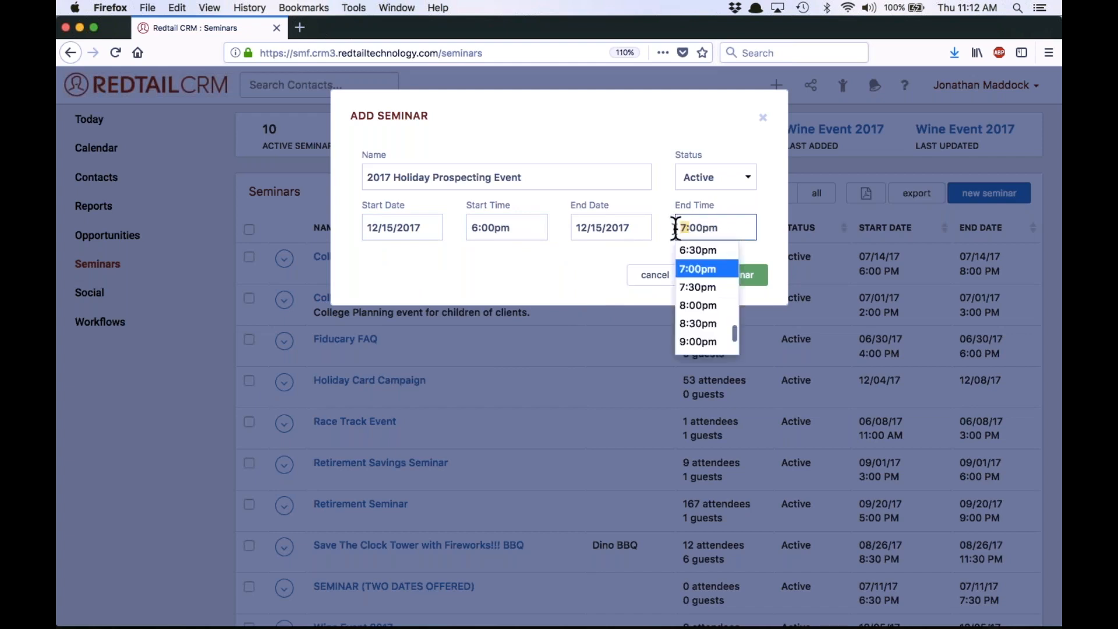
{"action": "type", "text": "9"}
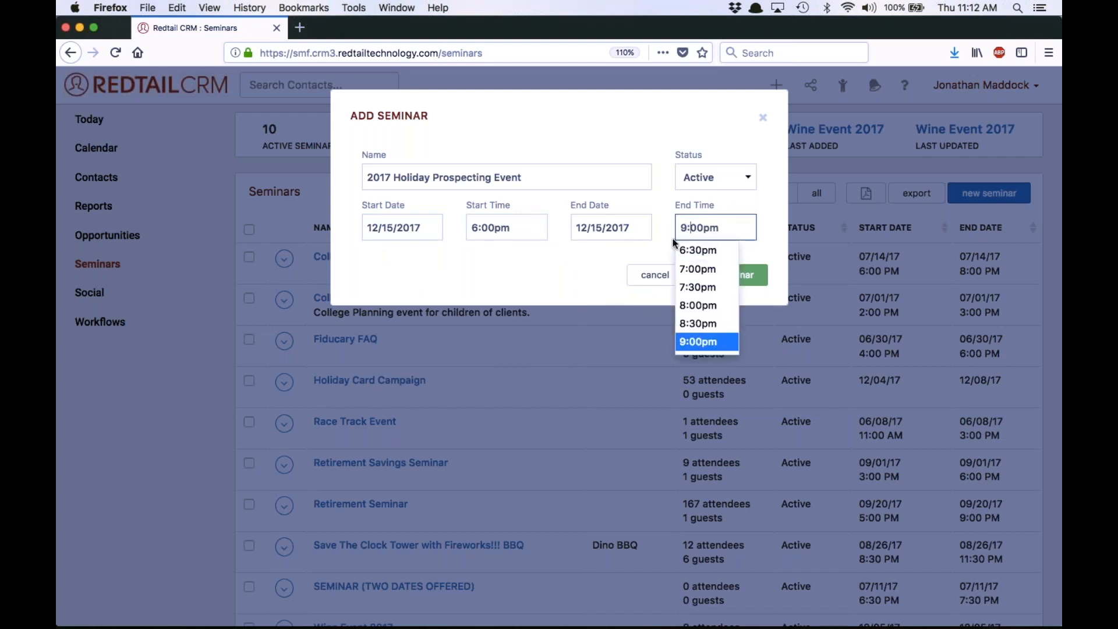
{"action": "left_click", "coordinate": [570, 264]}
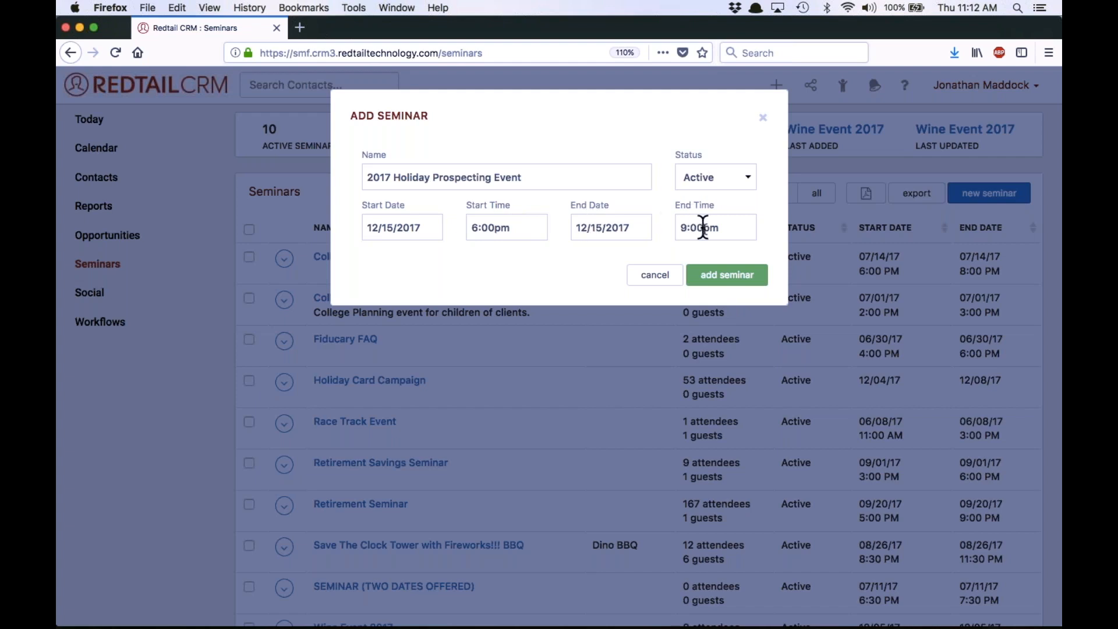
{"action": "left_click", "coordinate": [729, 278]}
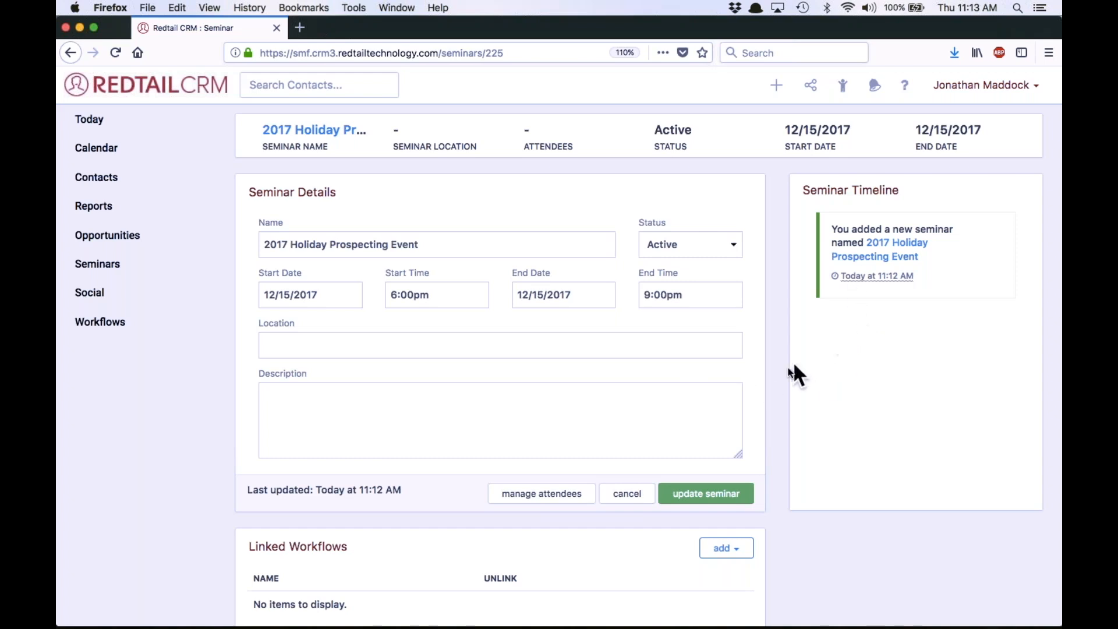
Set the seminar's location to "Ruth Chris Steakhouse" and save the update
{"action": "left_click", "coordinate": [480, 346]}
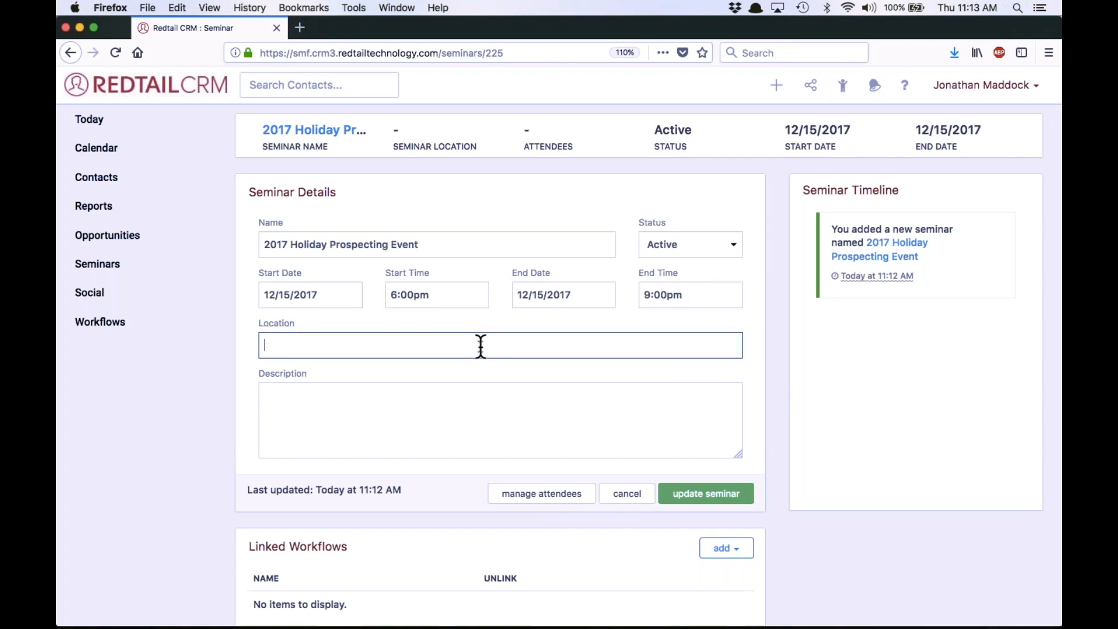
{"action": "type", "text": "Ruth Chris Steakhouse"}
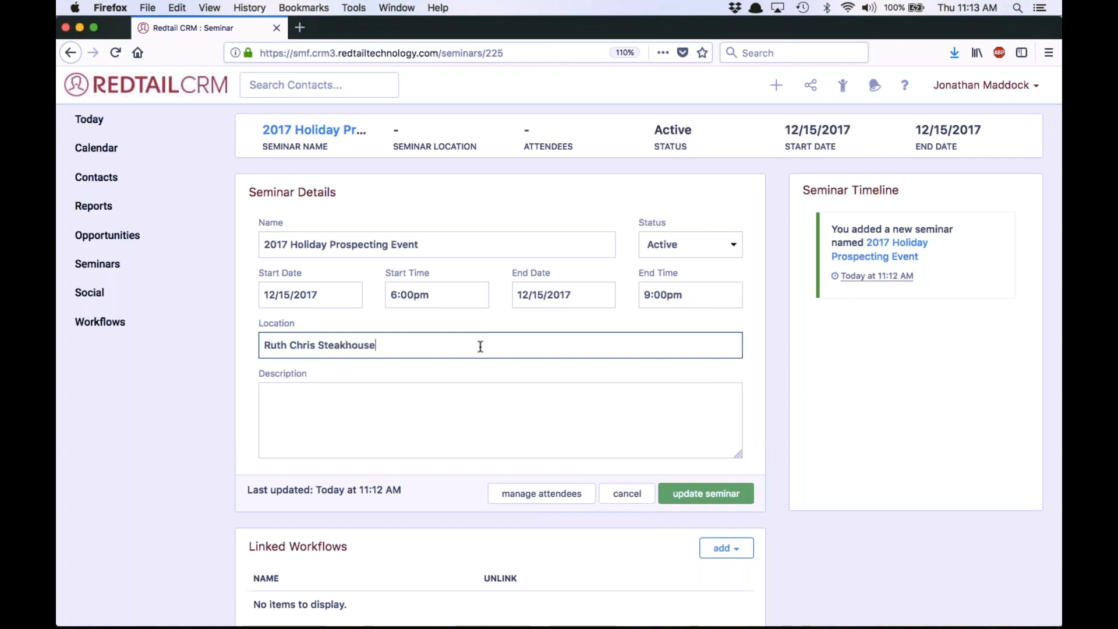
{"action": "left_click", "coordinate": [515, 376]}
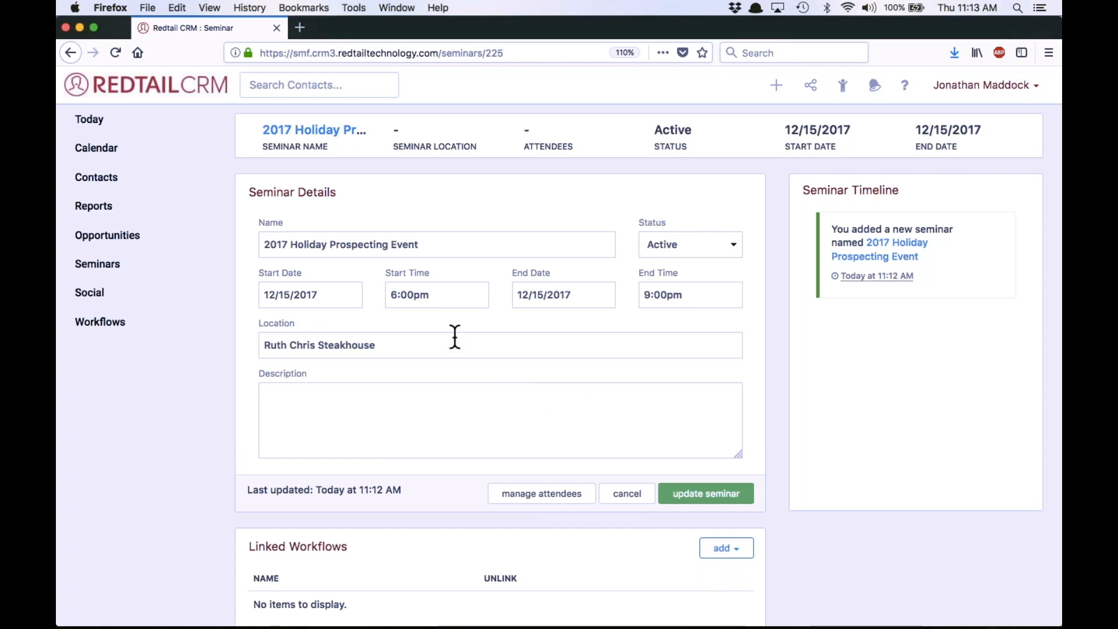
{"action": "scroll", "coordinate": [564, 404], "scroll_direction": "down", "scroll_amount": 3}
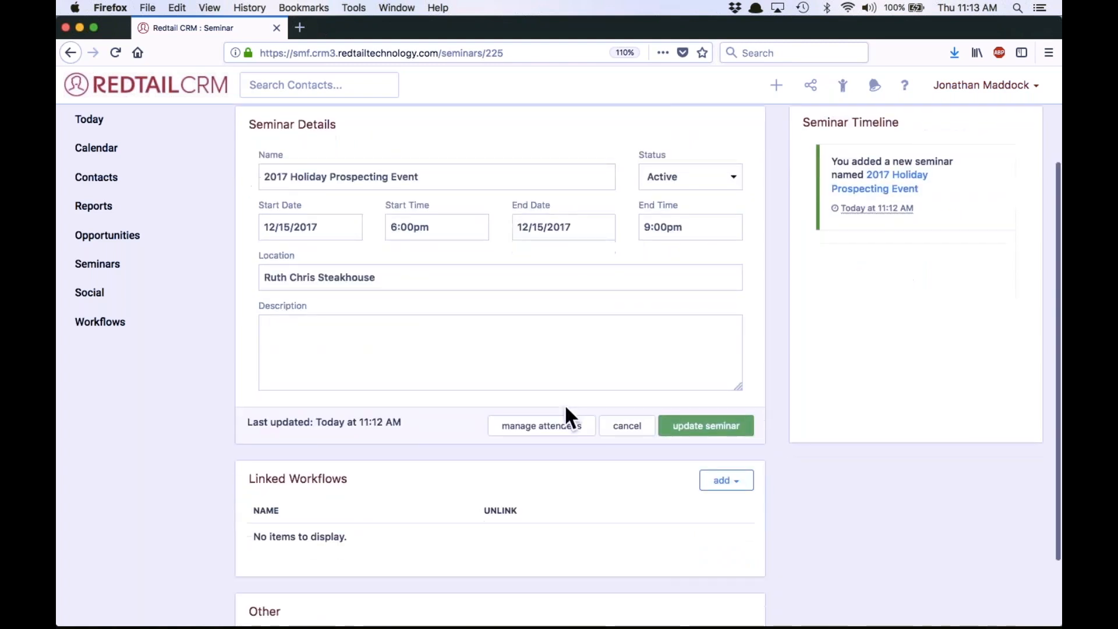
{"action": "scroll", "coordinate": [564, 403], "scroll_direction": "up", "scroll_amount": 3}
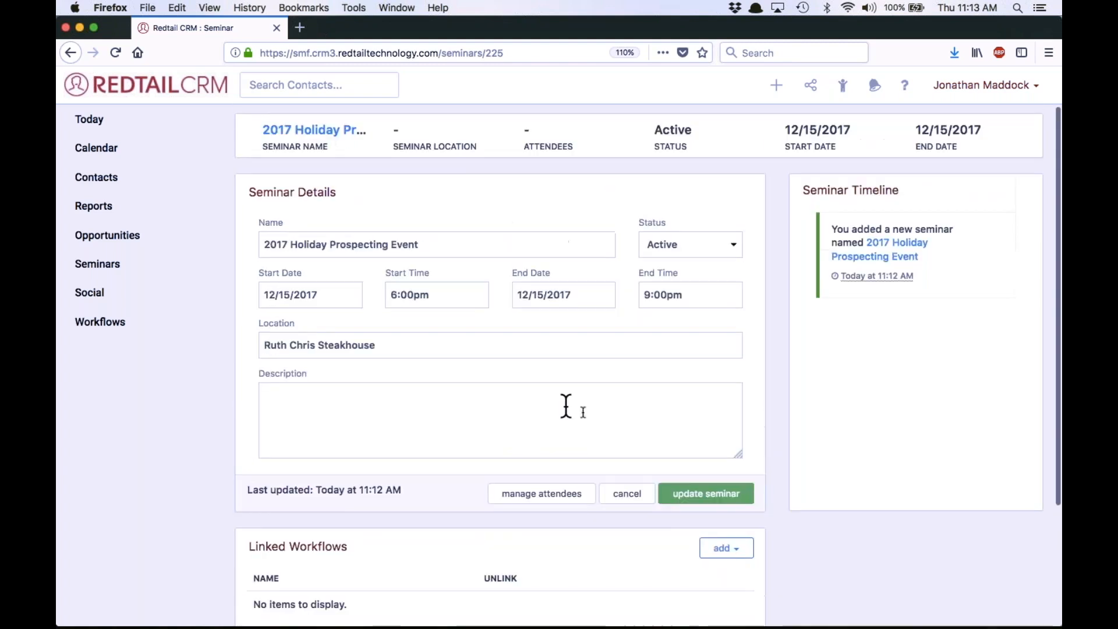
{"action": "left_click", "coordinate": [696, 495]}
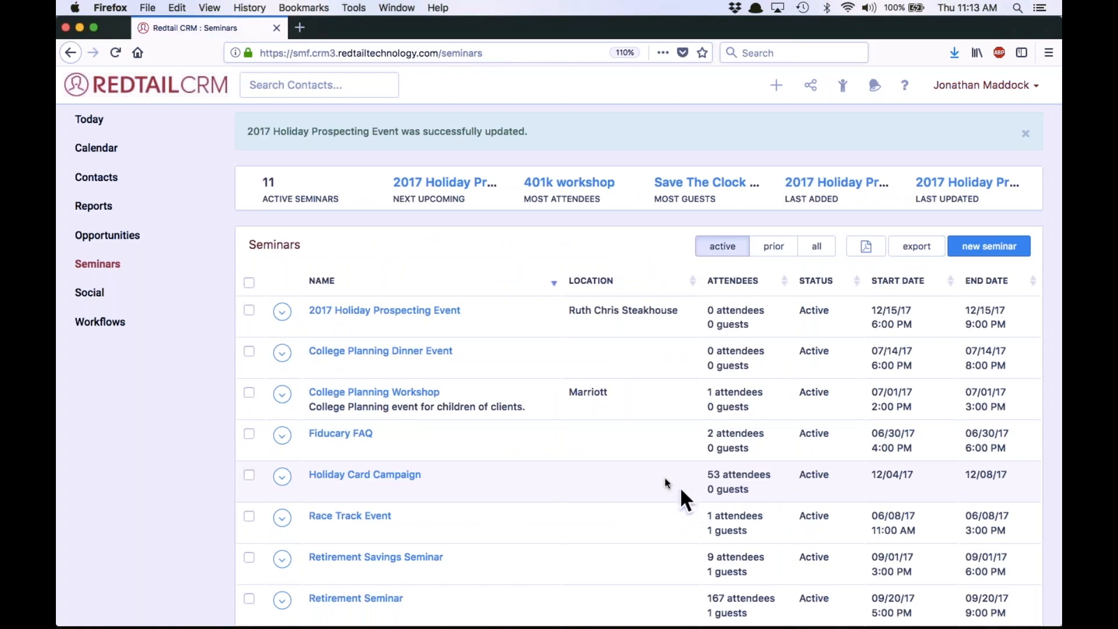
Open the attendee management of 2017 Holiday Prospecting Event, review the status options for a new attendee, and cancel the entry
{"action": "left_click", "coordinate": [387, 313]}
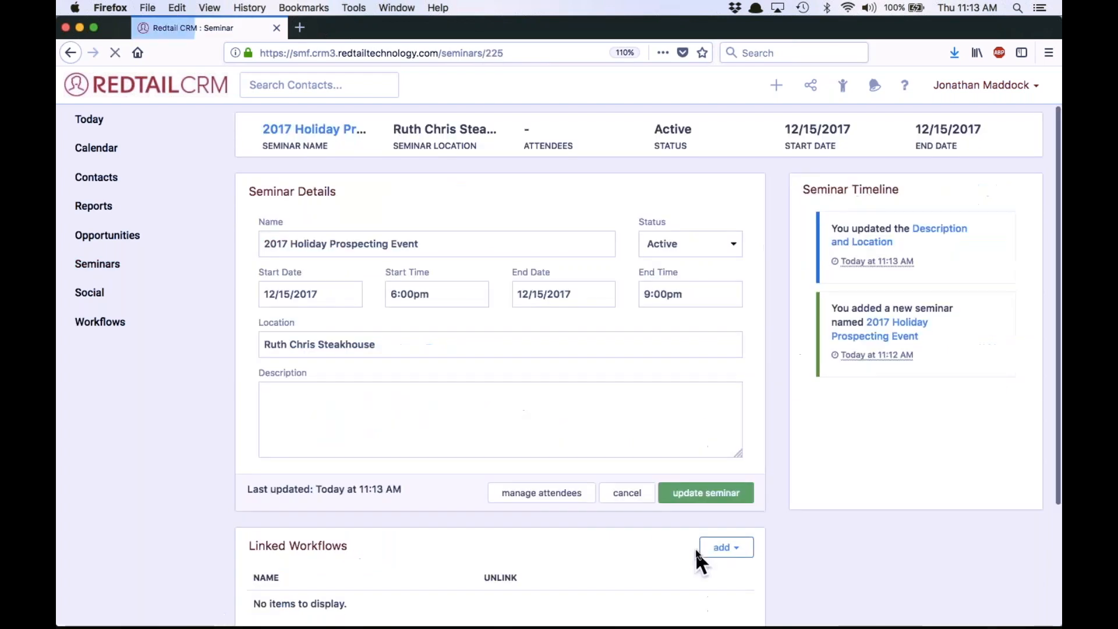
{"action": "left_click", "coordinate": [564, 493]}
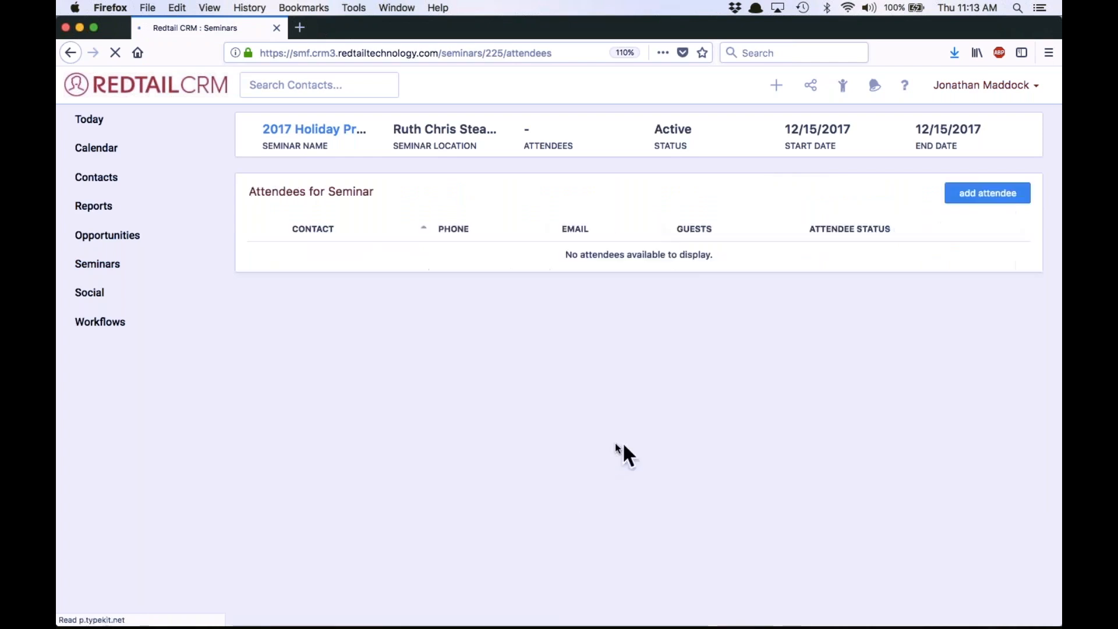
{"action": "left_click", "coordinate": [987, 195]}
{"action": "left_click", "coordinate": [456, 229]}
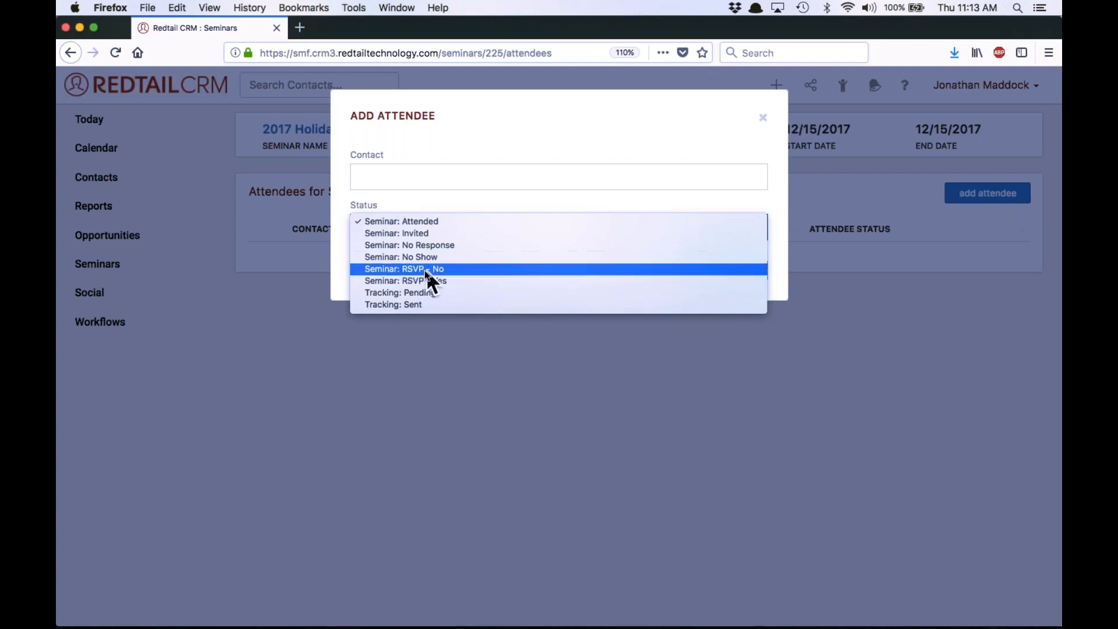
{"action": "left_click", "coordinate": [339, 263]}
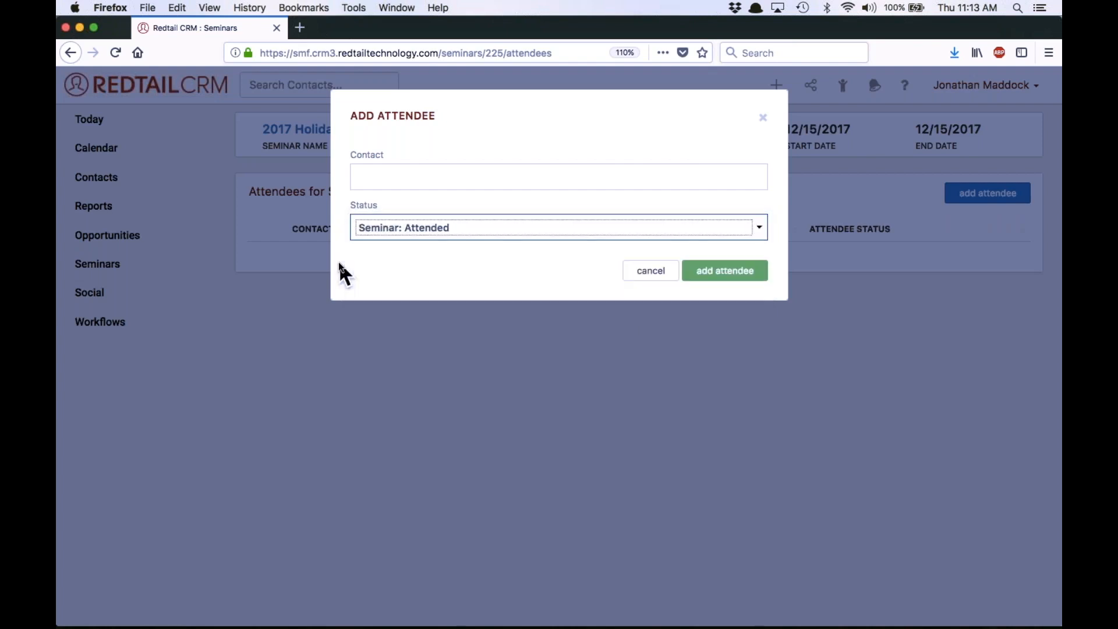
{"action": "left_click", "coordinate": [433, 229]}
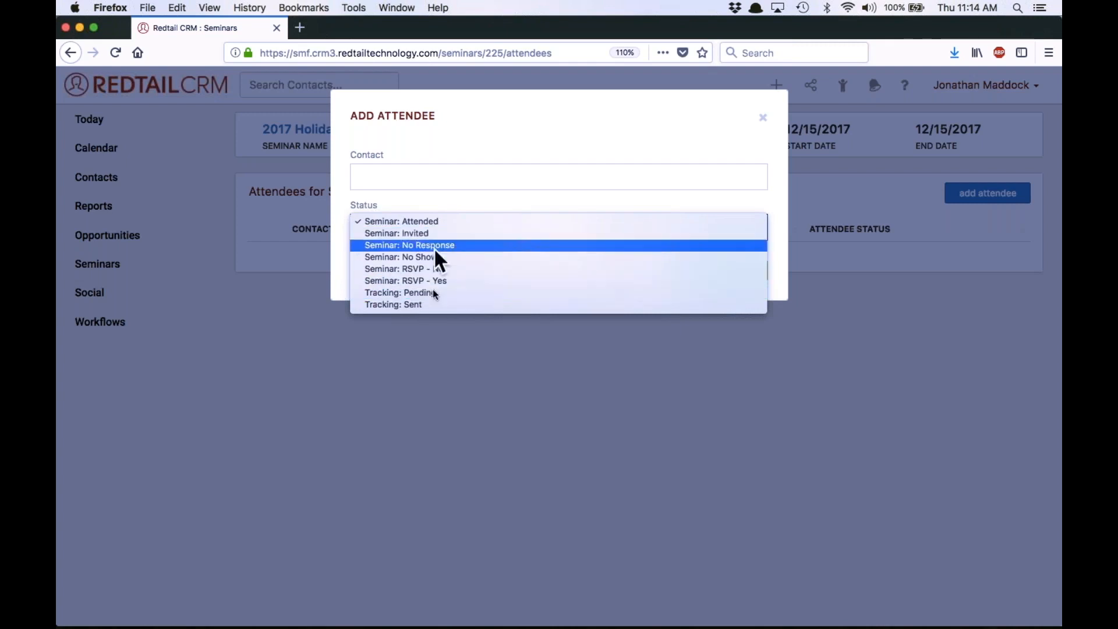
{"action": "left_click", "coordinate": [344, 265]}
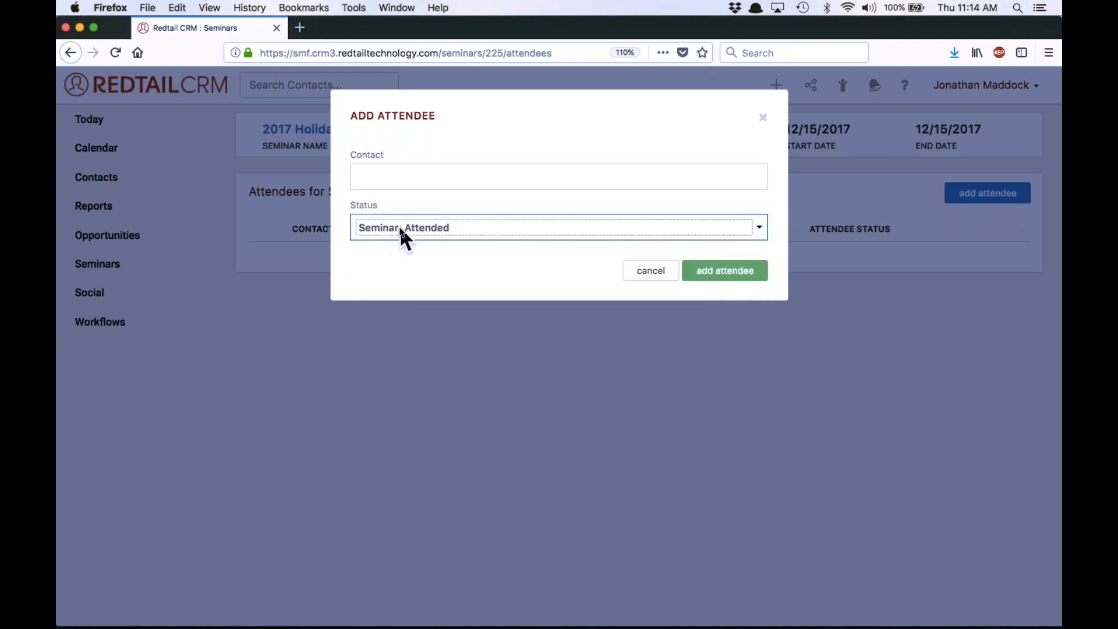
{"action": "left_click", "coordinate": [399, 170]}
{"action": "left_click", "coordinate": [651, 269]}
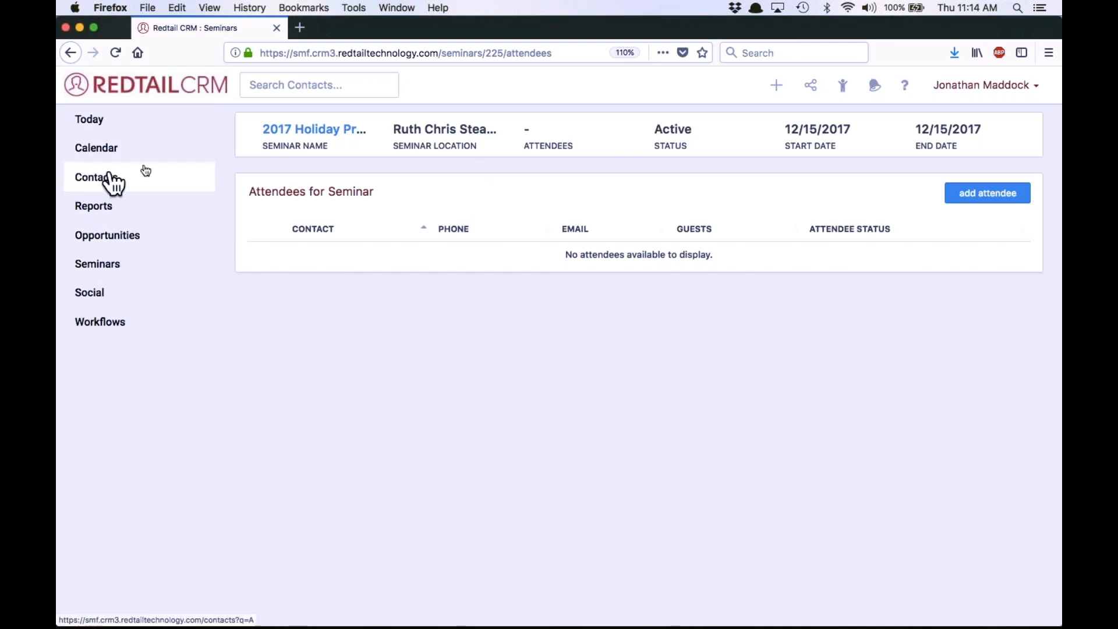
Open the saved "Hot Prospects w/o Plate Licker Keyword" quicklist from the contact quicklists
{"action": "left_click", "coordinate": [117, 268]}
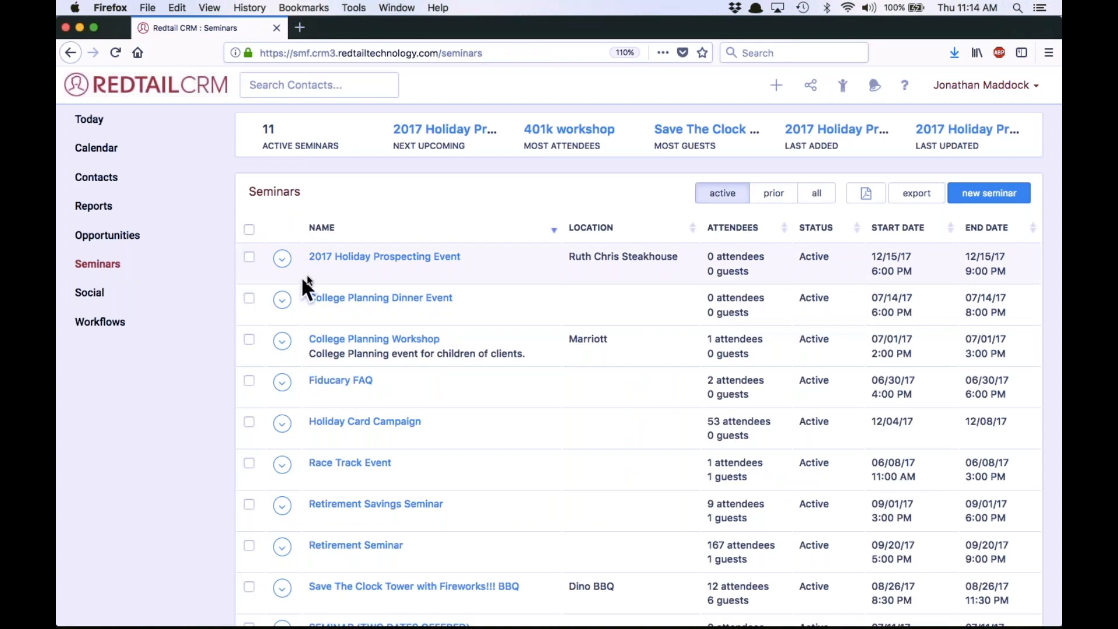
{"action": "left_click", "coordinate": [119, 178]}
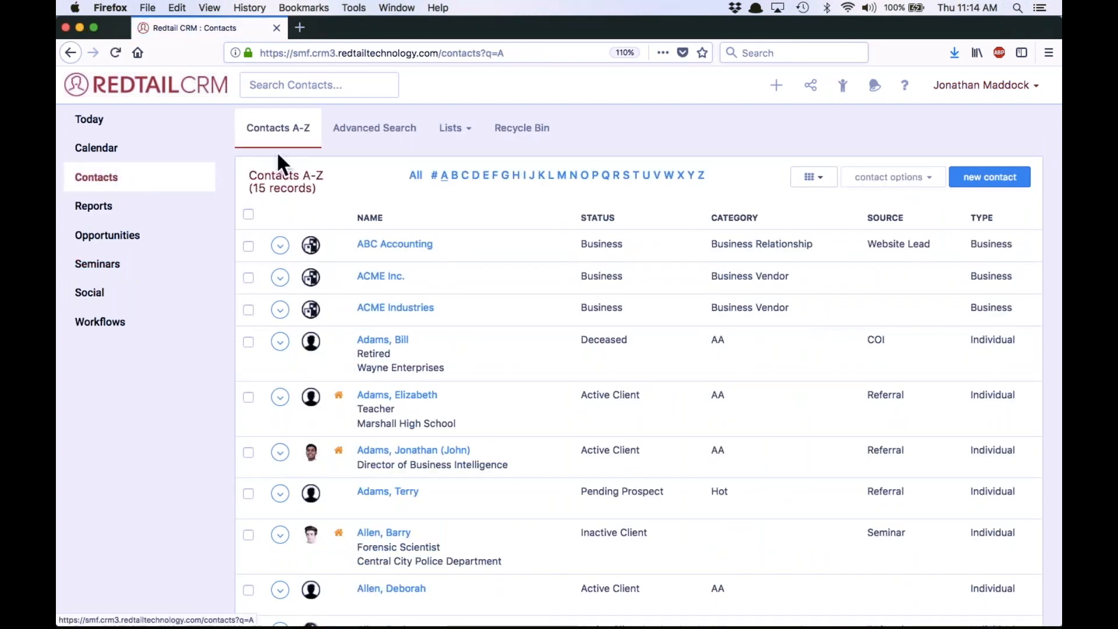
{"action": "left_click", "coordinate": [454, 130]}
{"action": "left_click", "coordinate": [453, 158]}
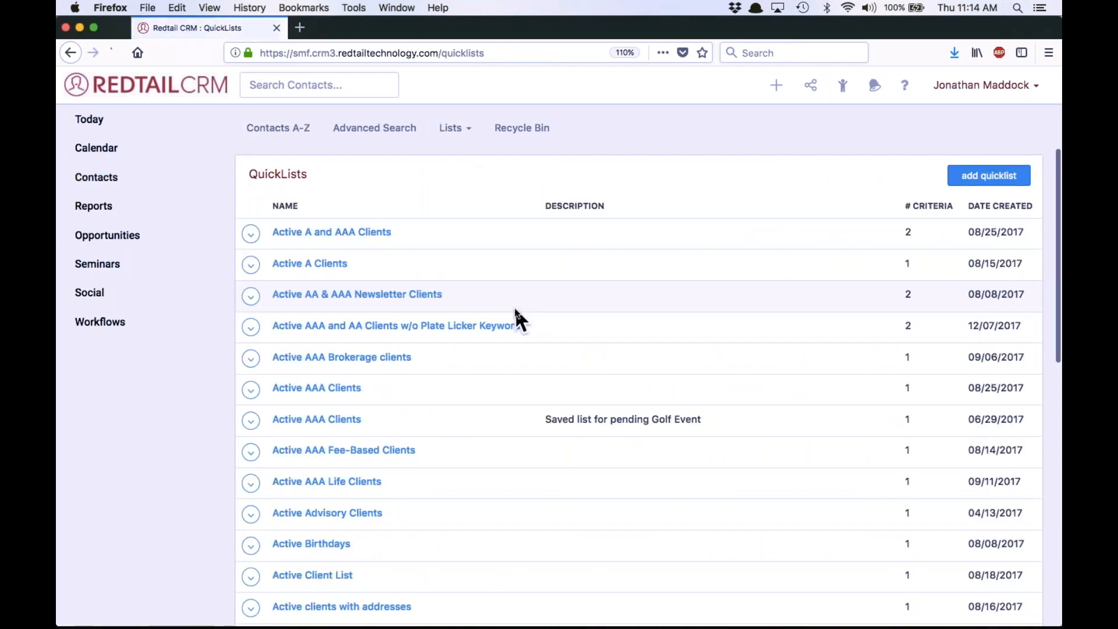
{"action": "scroll", "coordinate": [515, 306], "scroll_direction": "down", "scroll_amount": 3}
{"action": "scroll", "coordinate": [515, 307], "scroll_direction": "down", "scroll_amount": 6}
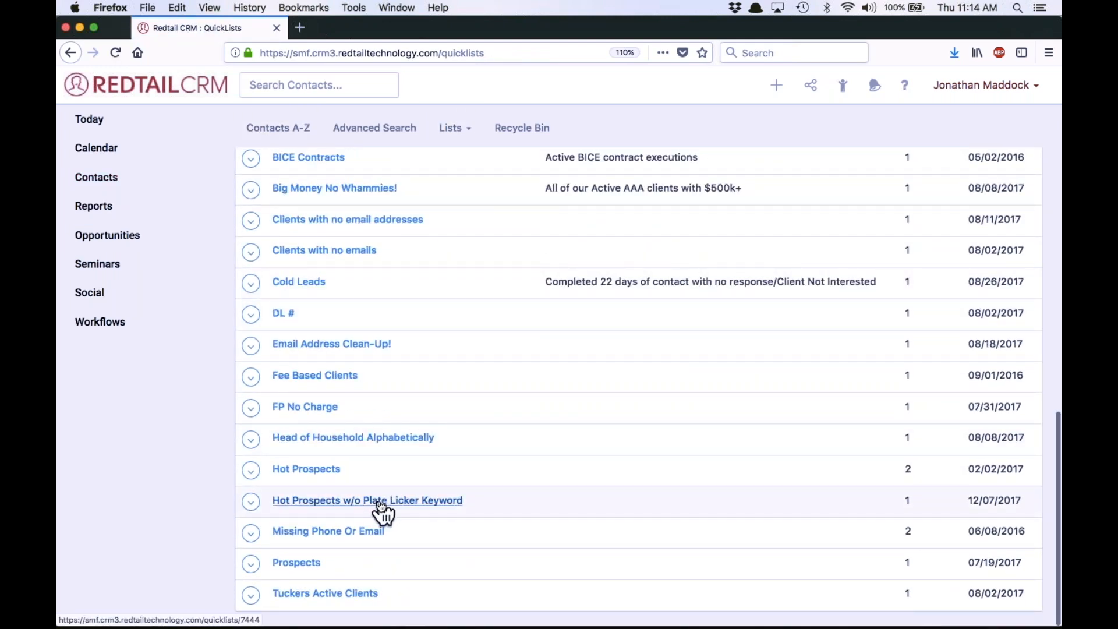
{"action": "left_click", "coordinate": [380, 502]}
{"action": "scroll", "coordinate": [569, 401], "scroll_direction": "down", "scroll_amount": 12}
{"action": "scroll", "coordinate": [569, 401], "scroll_direction": "up", "scroll_amount": 12}
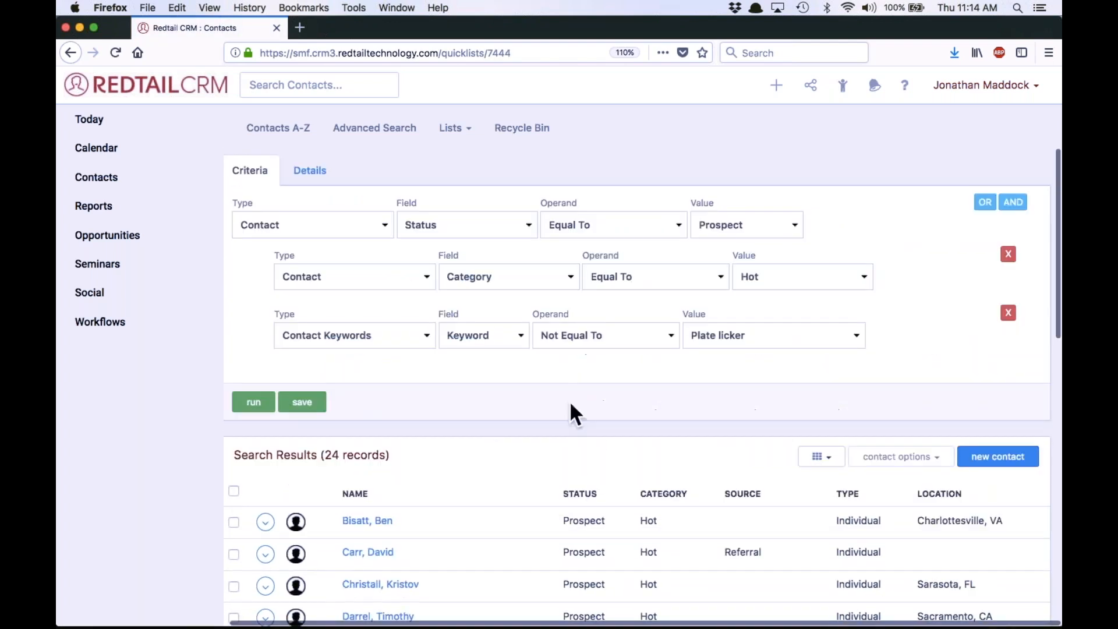
Select all contacts in the hot prospects quicklist's search results
{"action": "left_click", "coordinate": [233, 491]}
{"action": "scroll", "coordinate": [634, 463], "scroll_direction": "down", "scroll_amount": 4}
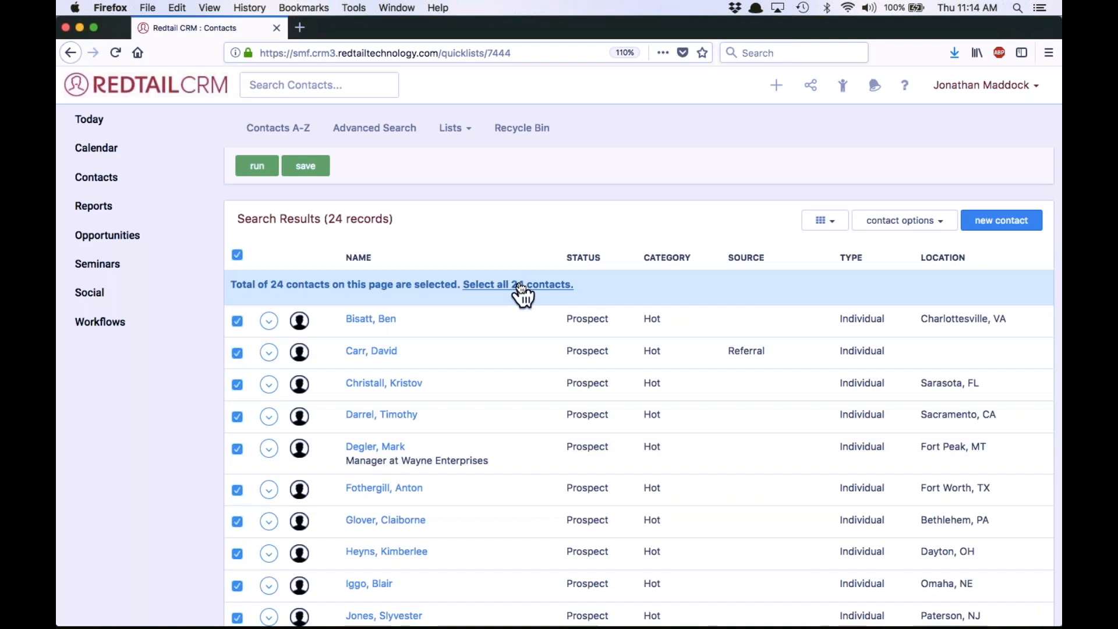
{"action": "left_click", "coordinate": [522, 286]}
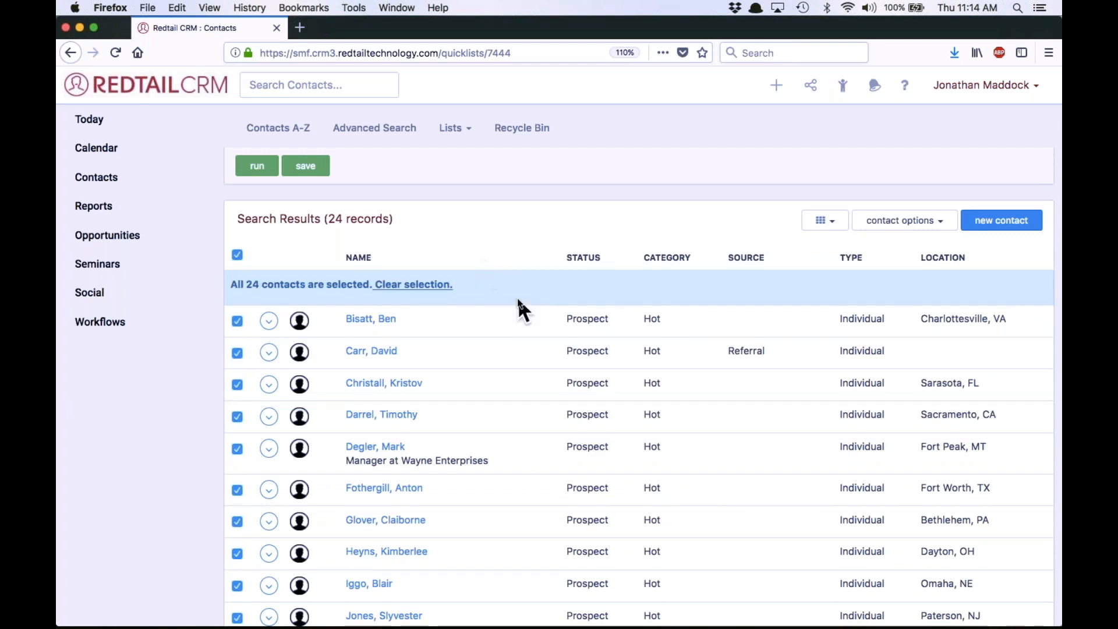
{"action": "scroll", "coordinate": [517, 303], "scroll_direction": "down", "scroll_amount": 8}
{"action": "scroll", "coordinate": [524, 304], "scroll_direction": "up", "scroll_amount": 12}
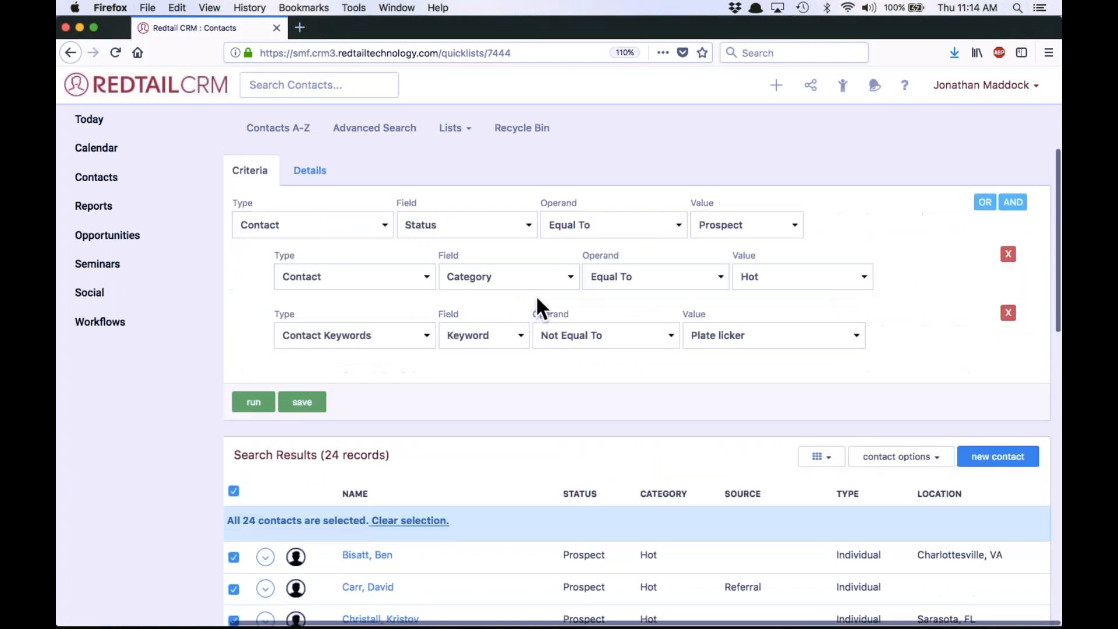
Bulk-add the selected hot prospects to the 2017 Holiday Prospecting Event seminar with the status "Seminar: Invited"
{"action": "left_click", "coordinate": [898, 460]}
{"action": "scroll", "coordinate": [878, 520], "scroll_direction": "down", "scroll_amount": 5}
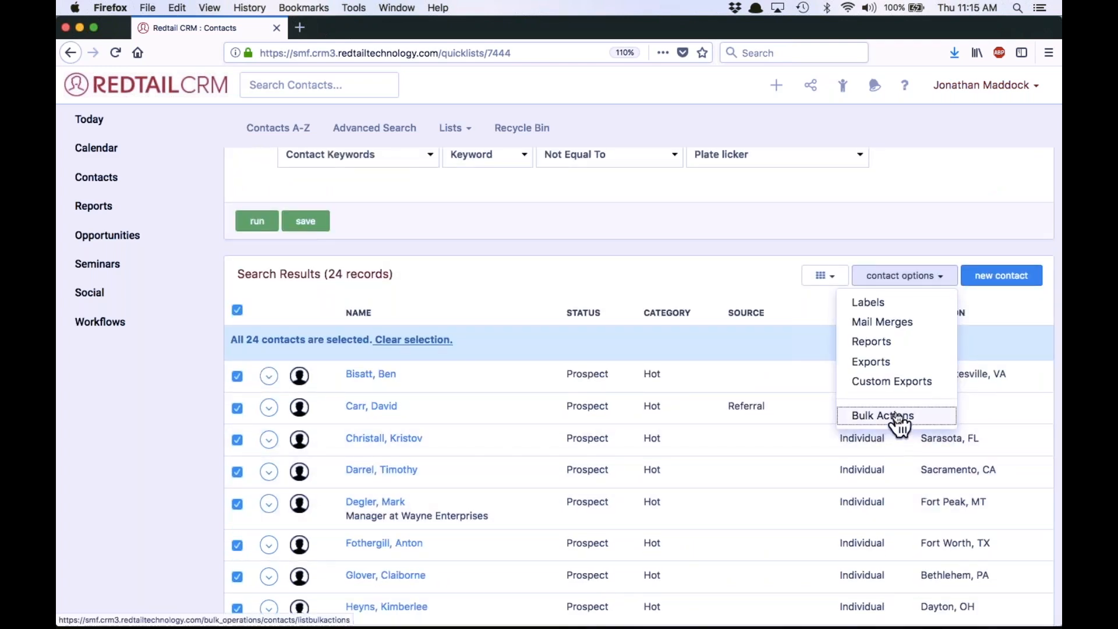
{"action": "left_click", "coordinate": [897, 416]}
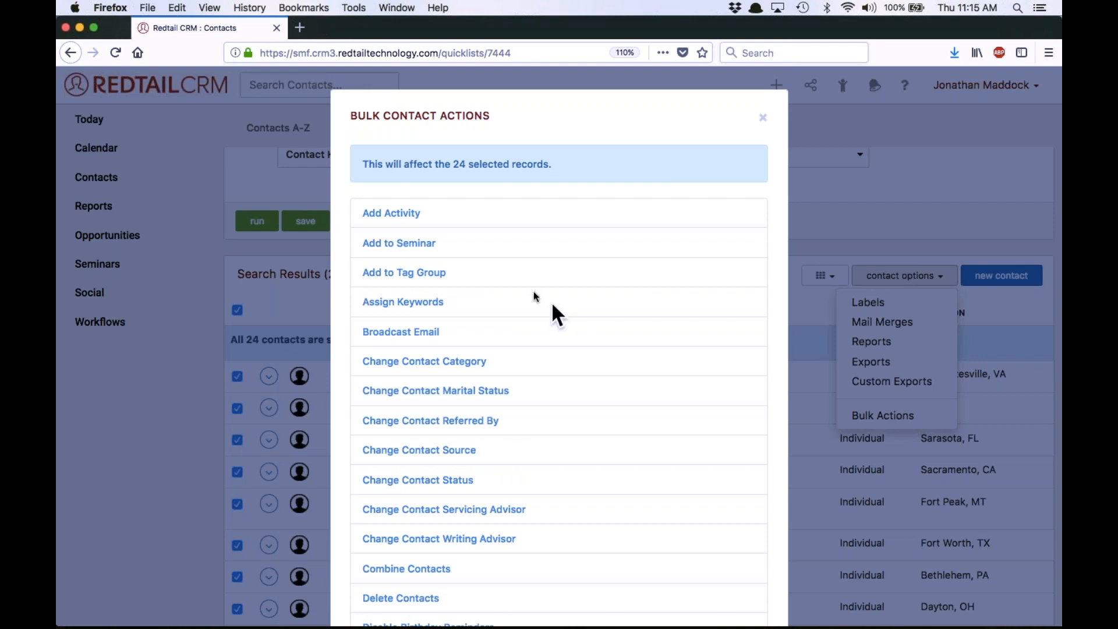
{"action": "left_click", "coordinate": [416, 245]}
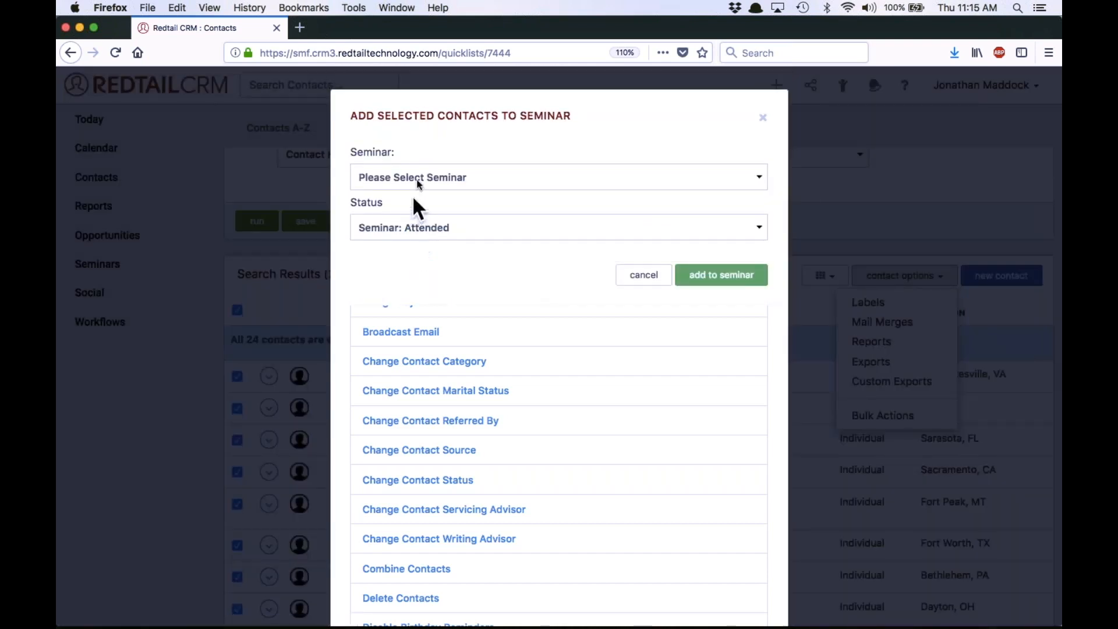
{"action": "left_click", "coordinate": [405, 230]}
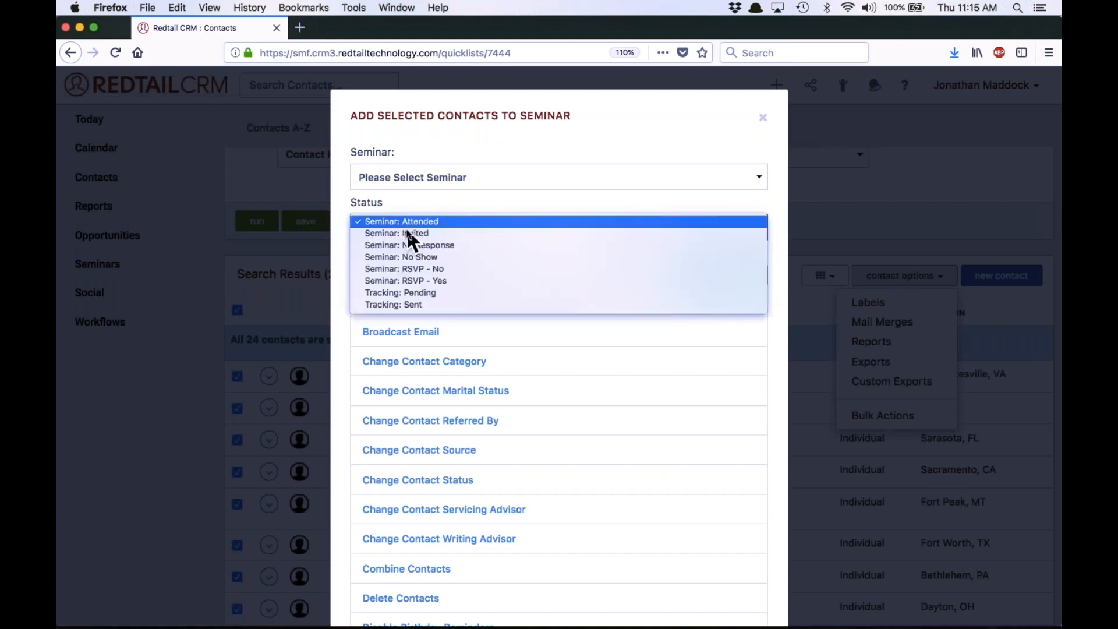
{"action": "left_click", "coordinate": [407, 234]}
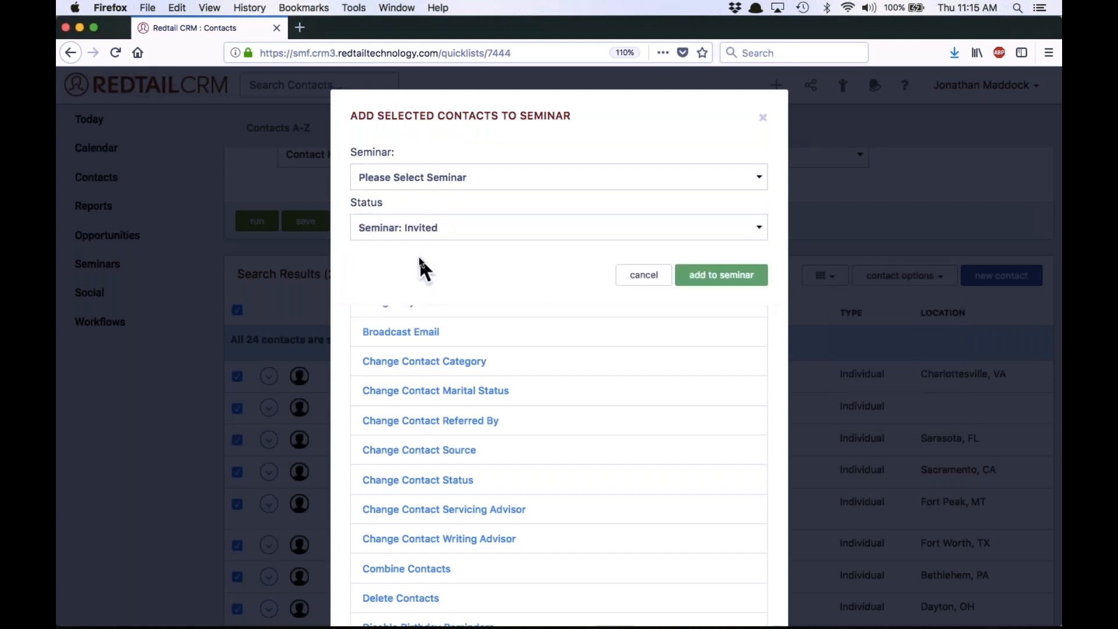
{"action": "left_click", "coordinate": [446, 184]}
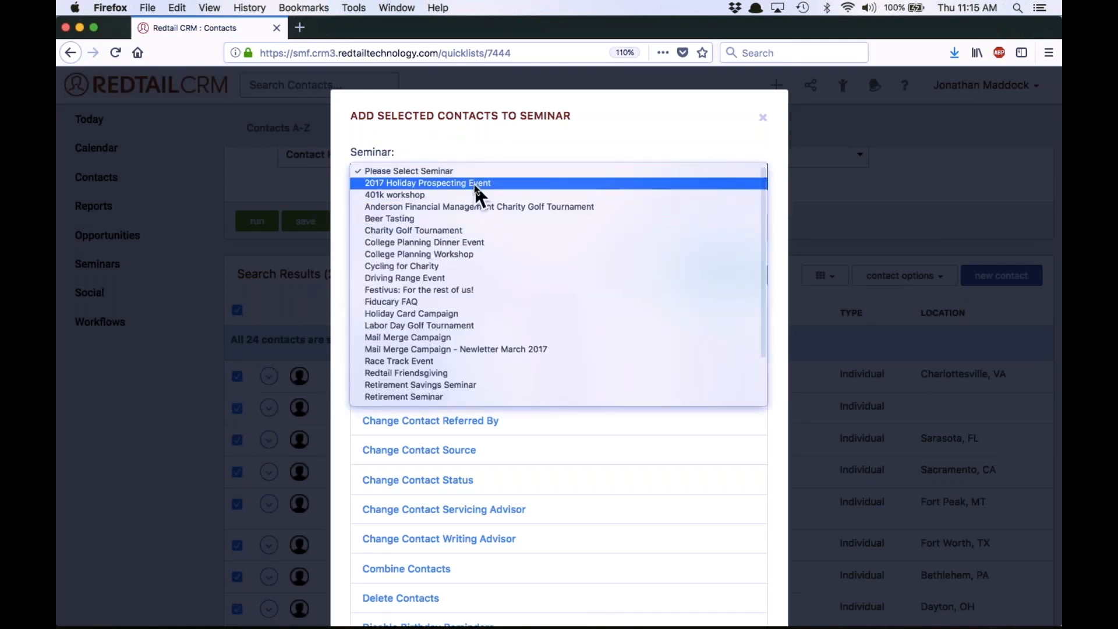
{"action": "left_click", "coordinate": [475, 184]}
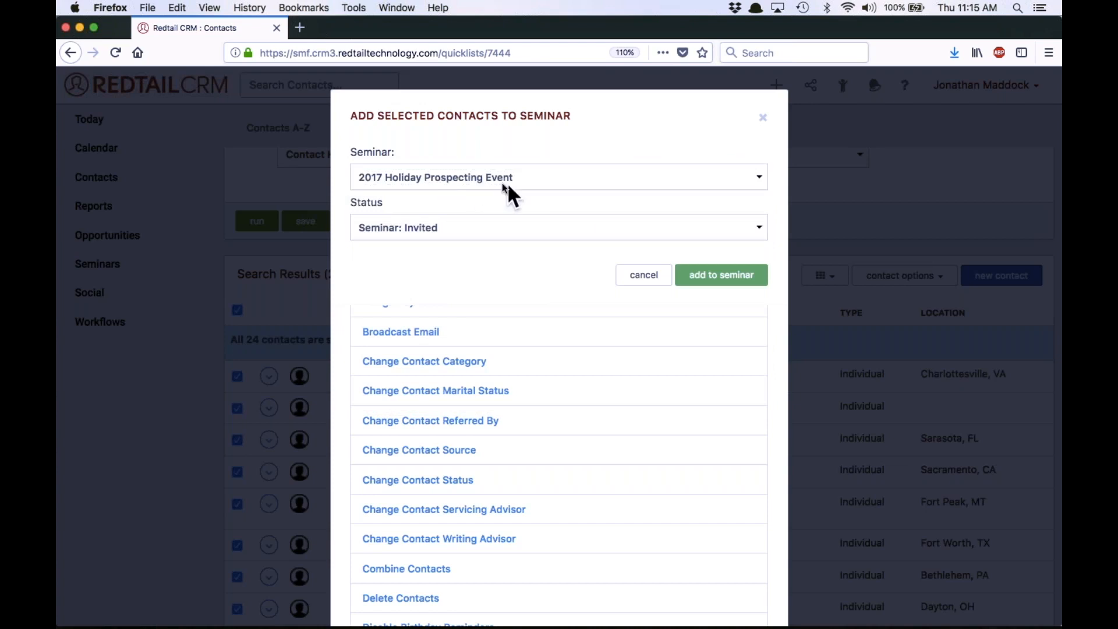
{"action": "left_click", "coordinate": [735, 283]}
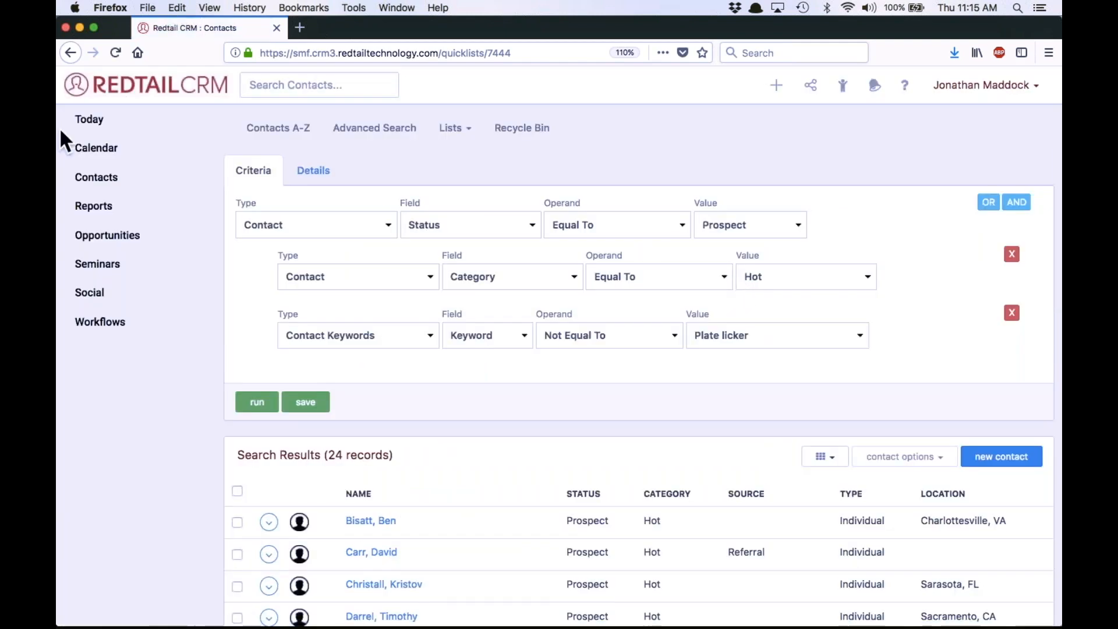
Review the attendee list of the 2017 Holiday Prospecting Event seminar and return to its details
{"action": "left_click", "coordinate": [117, 266]}
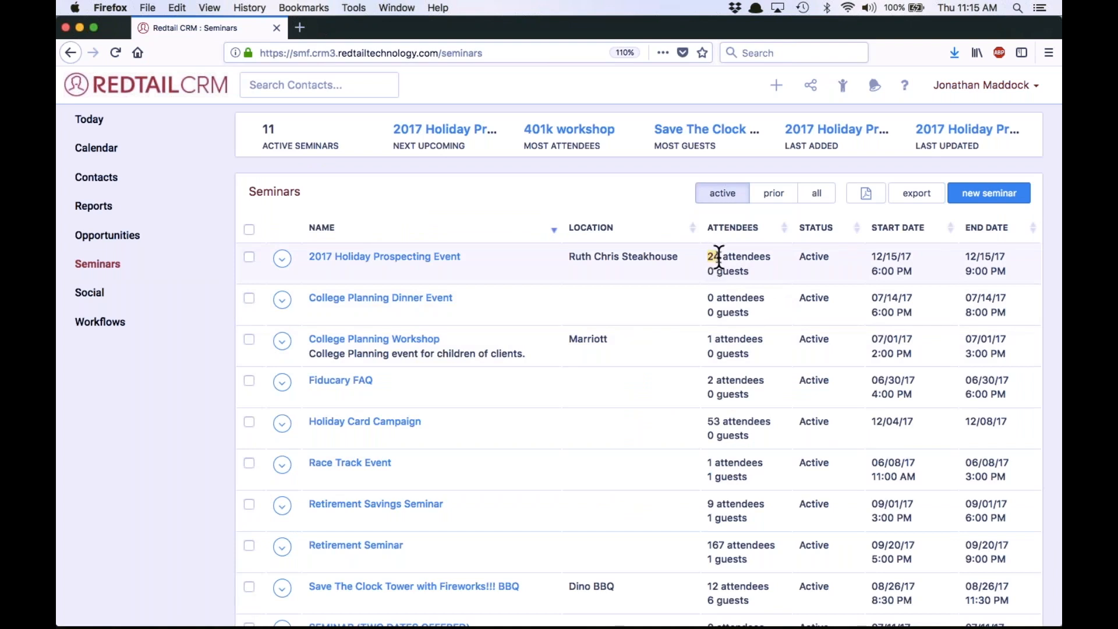
{"action": "left_click", "coordinate": [379, 260]}
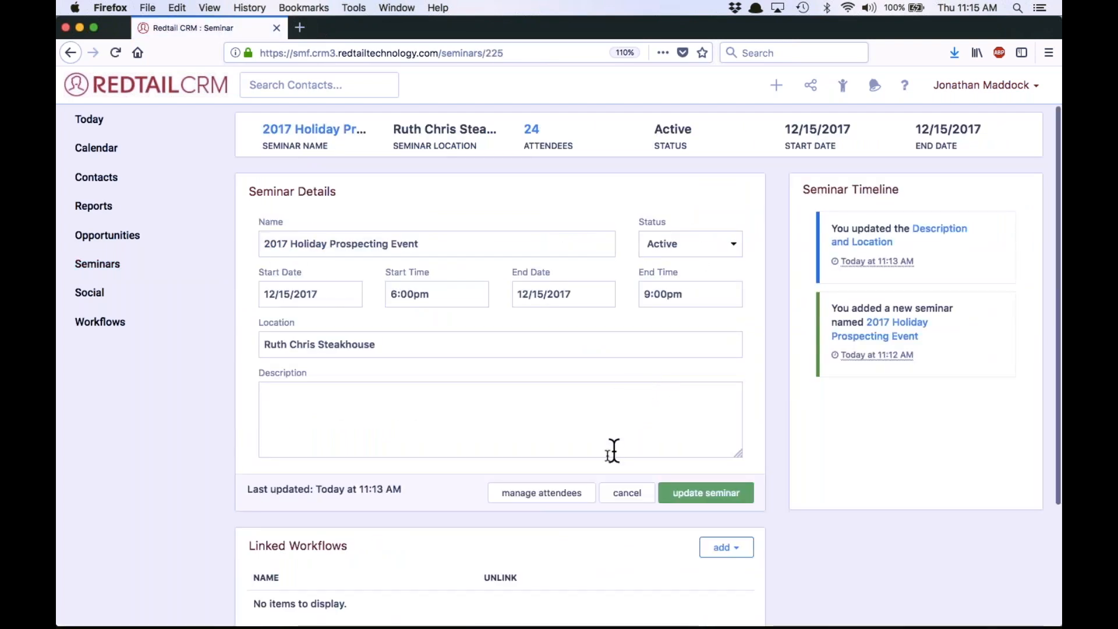
{"action": "left_click", "coordinate": [548, 492]}
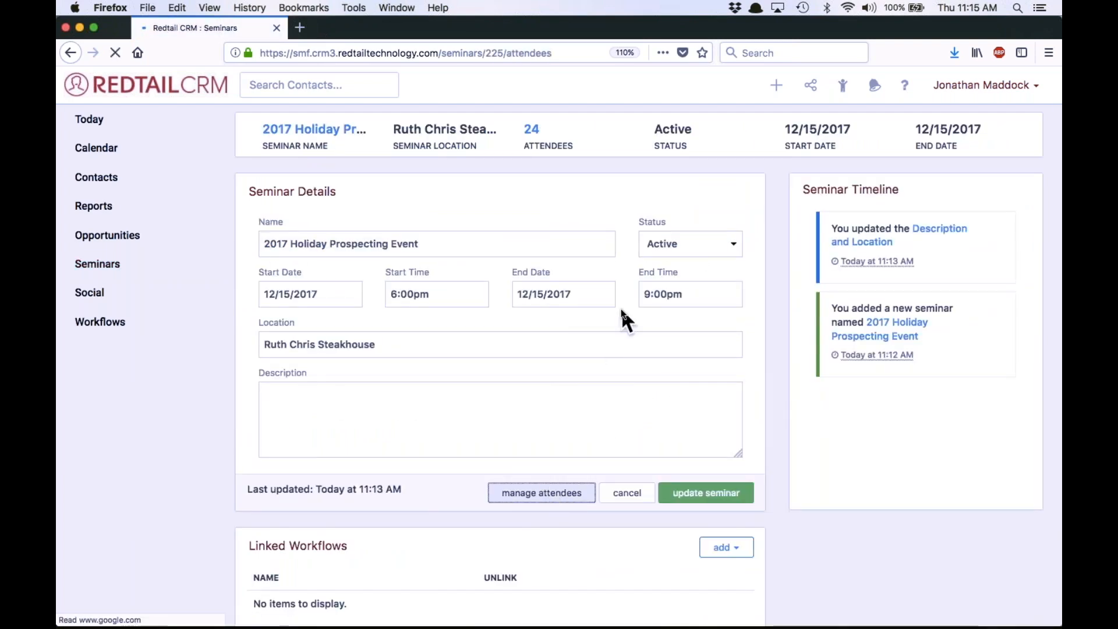
{"action": "scroll", "coordinate": [619, 244], "scroll_direction": "down", "scroll_amount": 5}
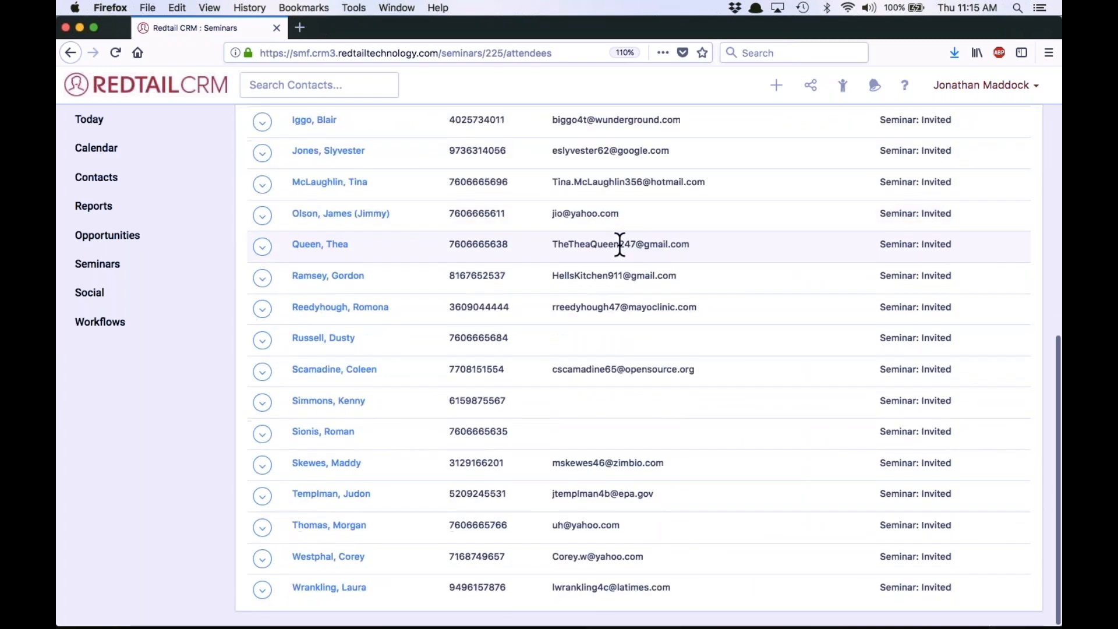
{"action": "scroll", "coordinate": [619, 244], "scroll_direction": "up", "scroll_amount": 5}
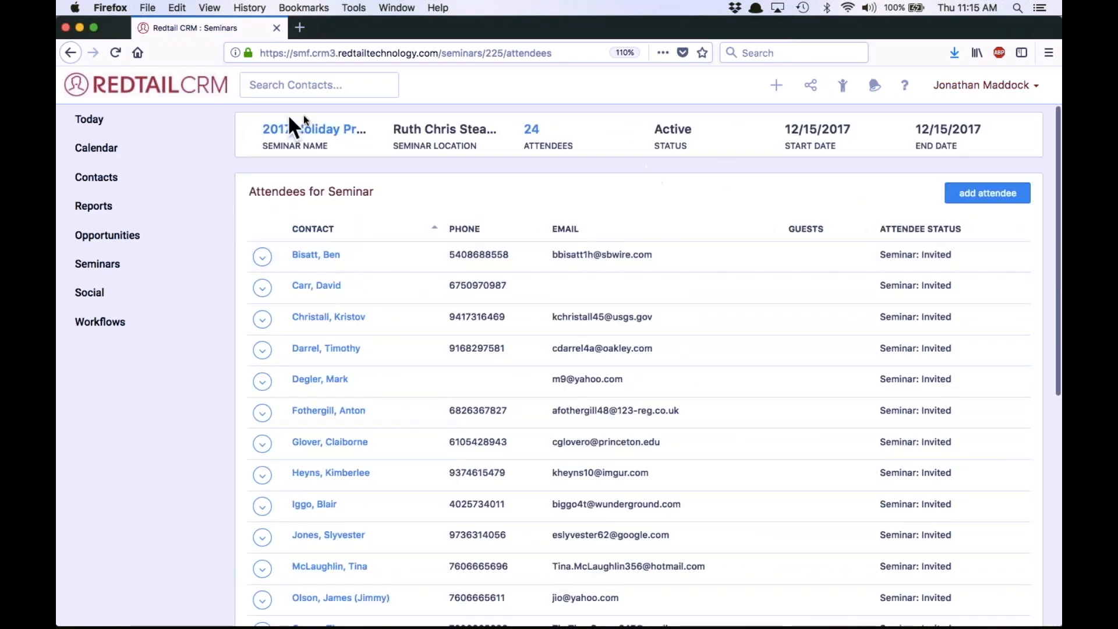
{"action": "left_click", "coordinate": [312, 131]}
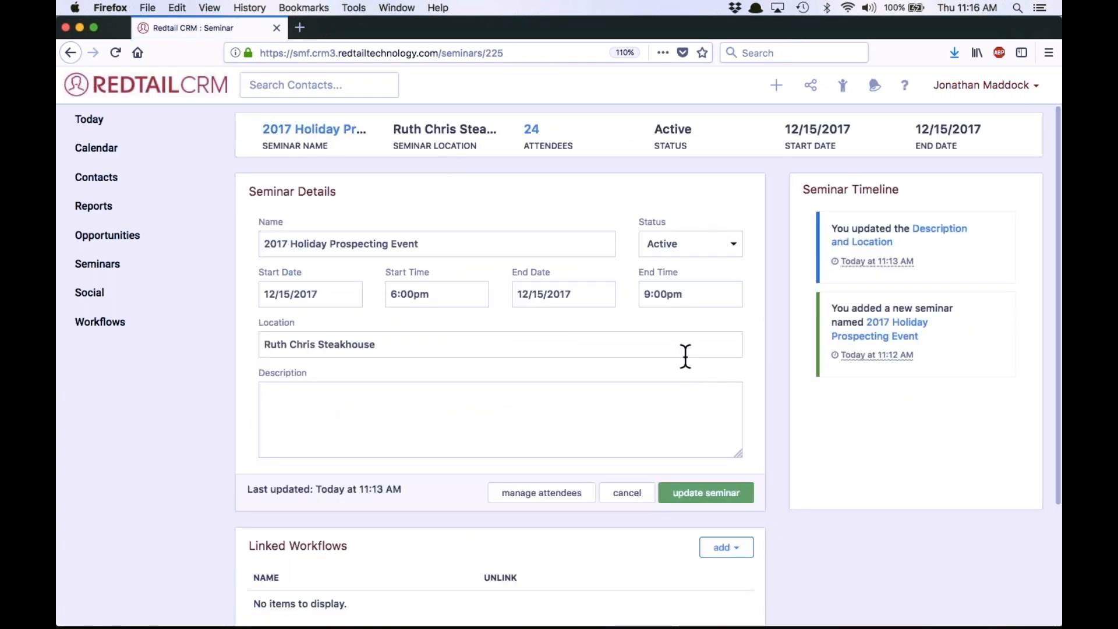
Start a new seminar and name it "2017 Client Appreciation Event"
{"action": "left_click", "coordinate": [118, 269]}
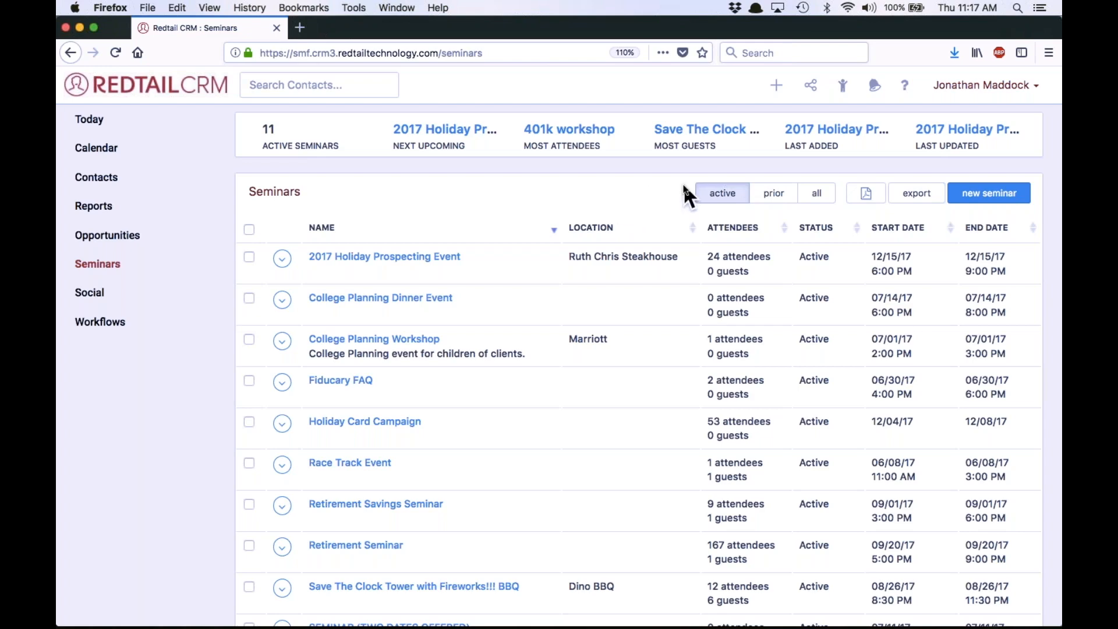
{"action": "left_click", "coordinate": [982, 192]}
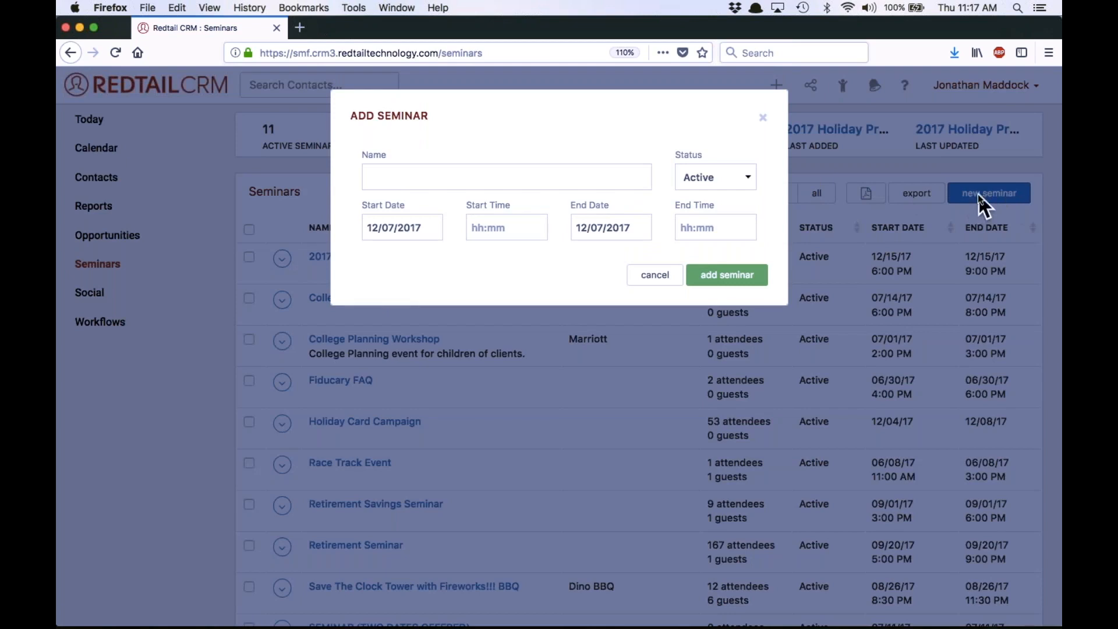
{"action": "left_click", "coordinate": [400, 174]}
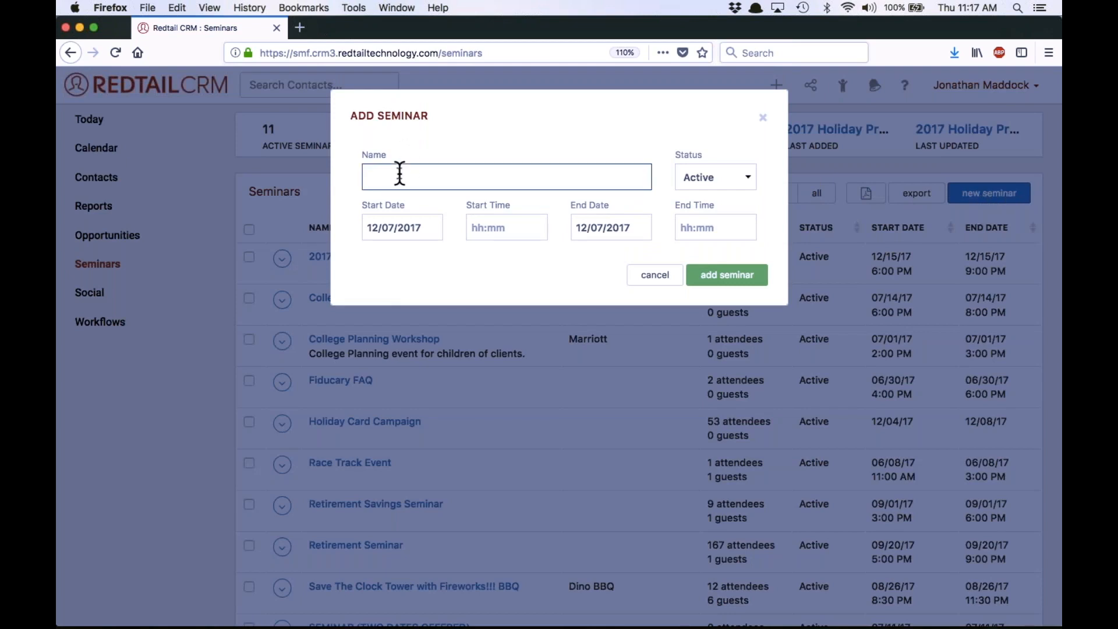
{"action": "type", "text": "2017"}
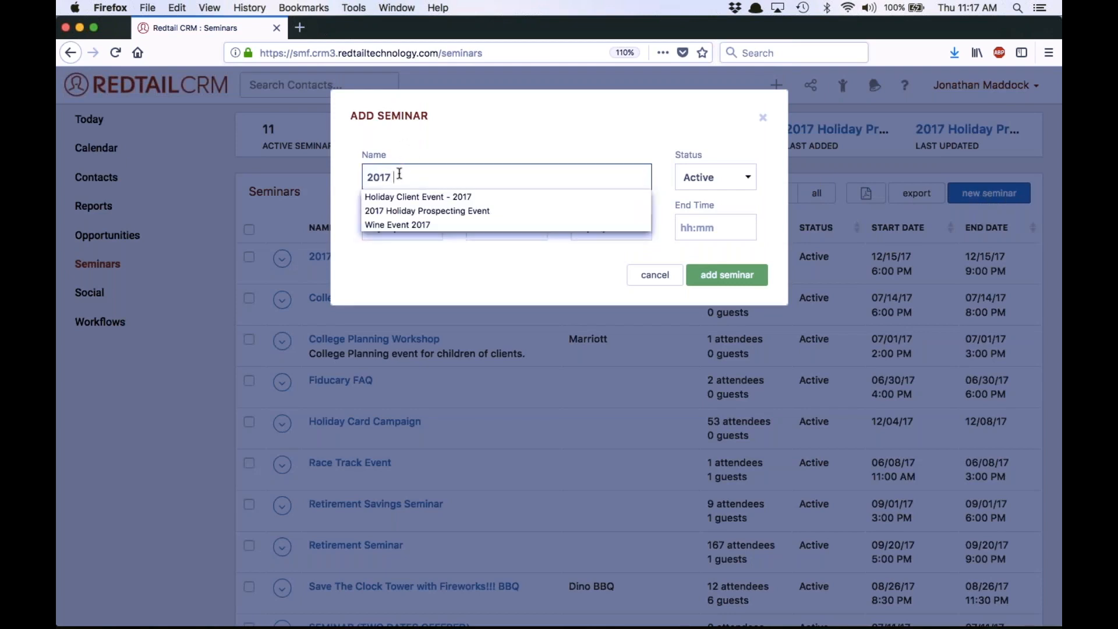
{"action": "type", "text": " Cli"}
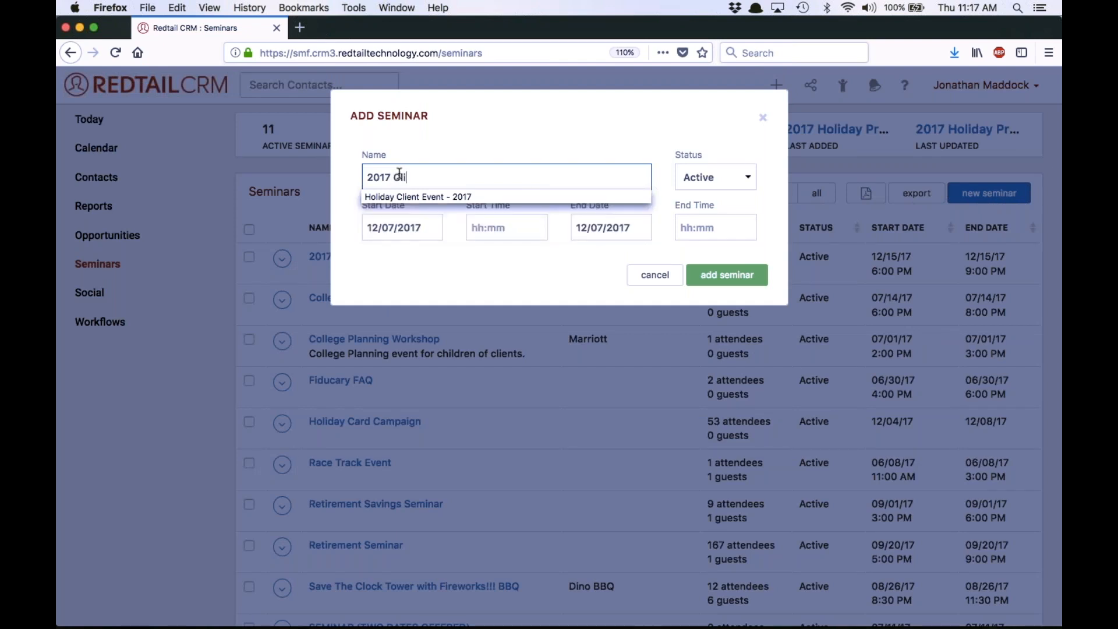
{"action": "type", "text": "ent Appreciation Event"}
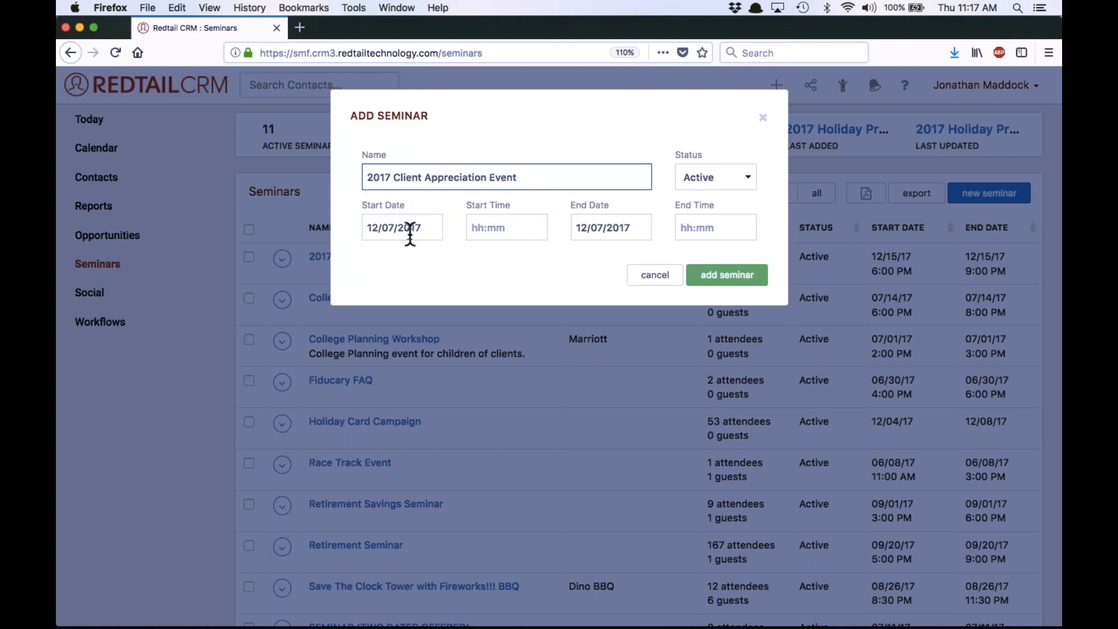
Schedule the new seminar on 12/21/2017 from 6:00pm to 9:00pm and add it
{"action": "left_click", "coordinate": [409, 228]}
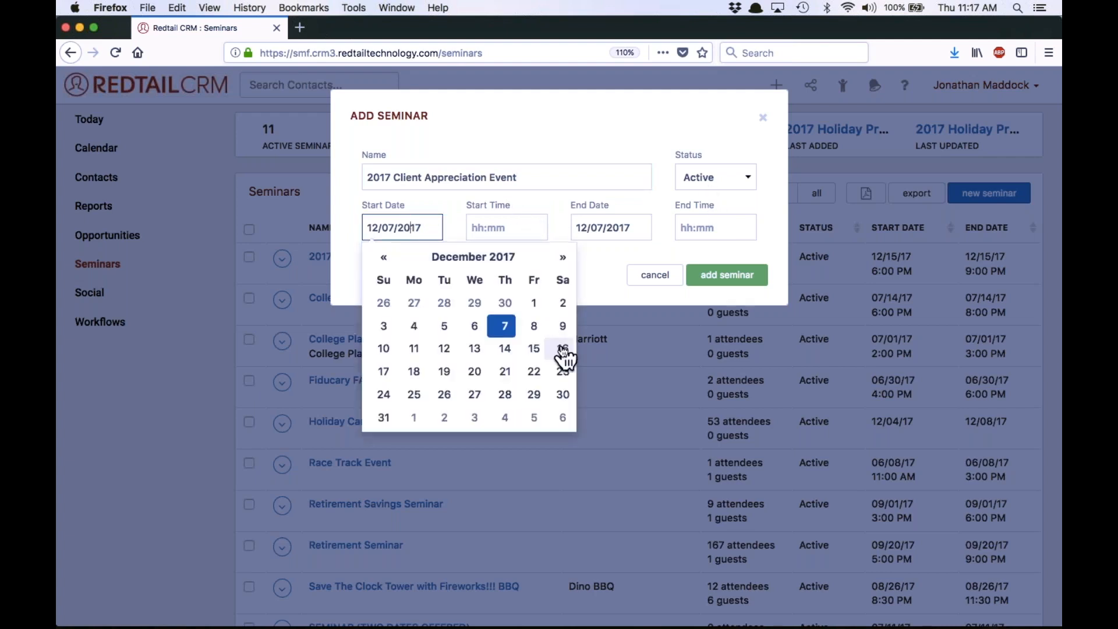
{"action": "left_click", "coordinate": [505, 372]}
{"action": "left_click", "coordinate": [539, 226]}
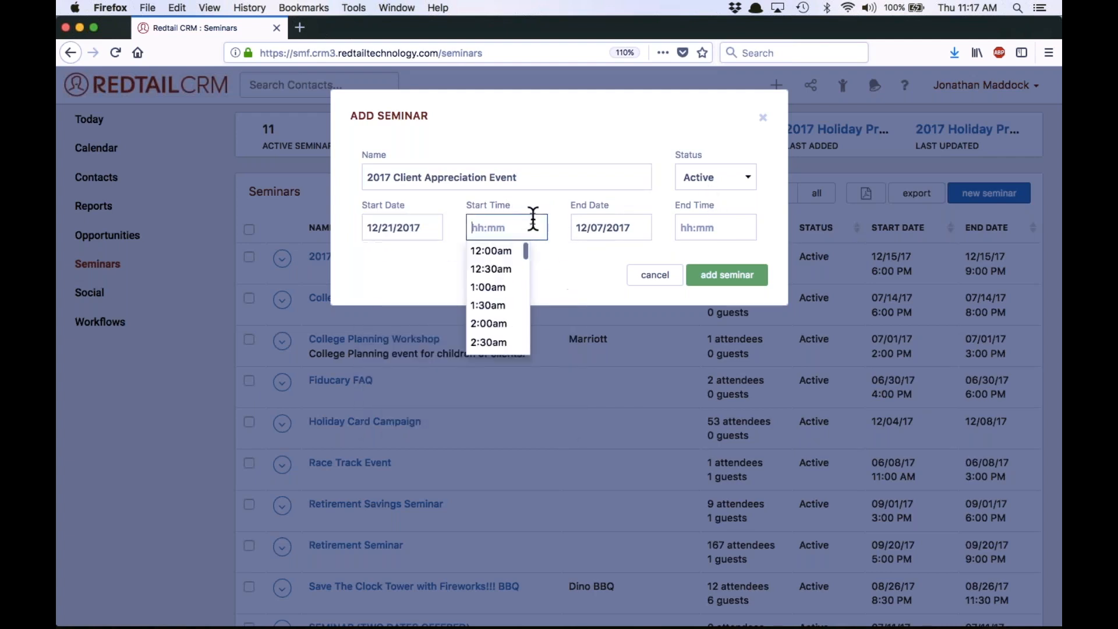
{"action": "type", "text": "6:00pm"}
{"action": "left_click", "coordinate": [618, 227]}
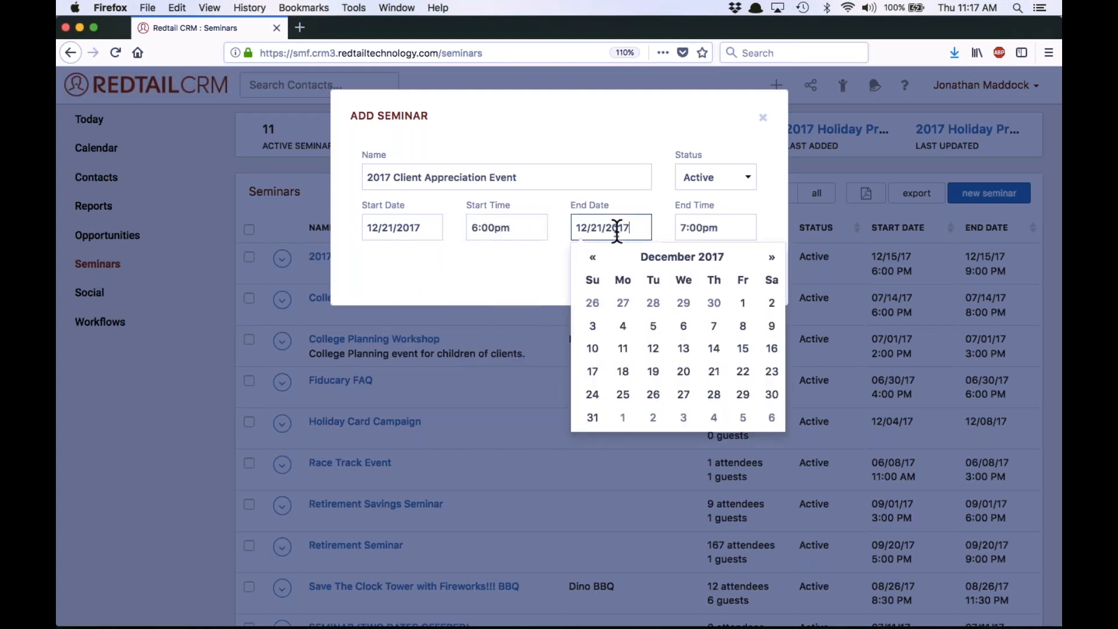
{"action": "left_click", "coordinate": [716, 373]}
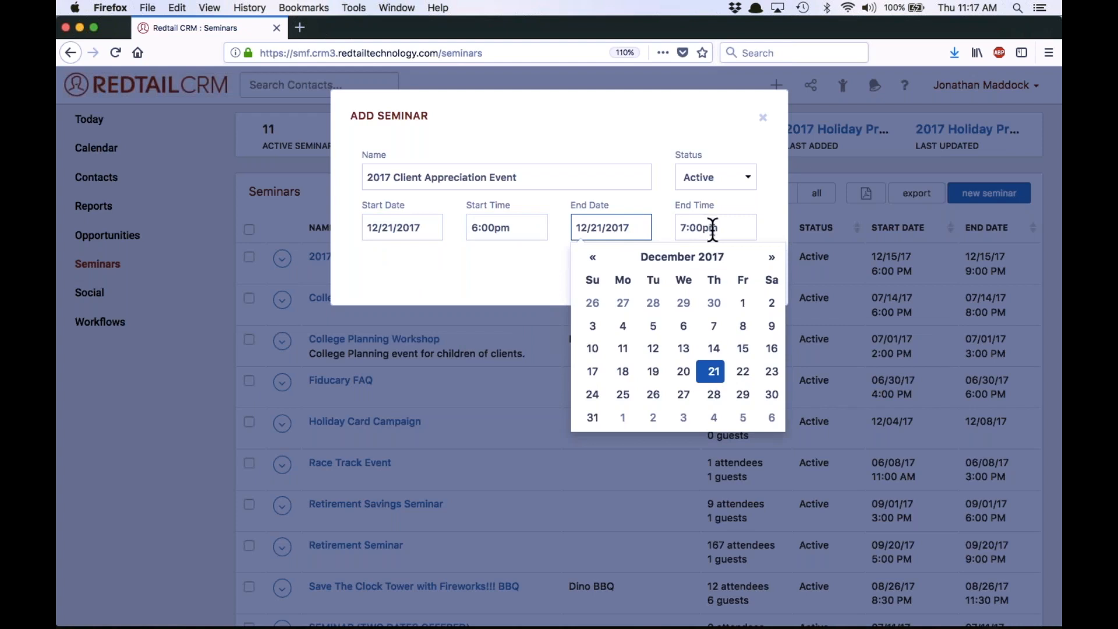
{"action": "left_click", "coordinate": [681, 229]}
{"action": "type", "text": "9"}
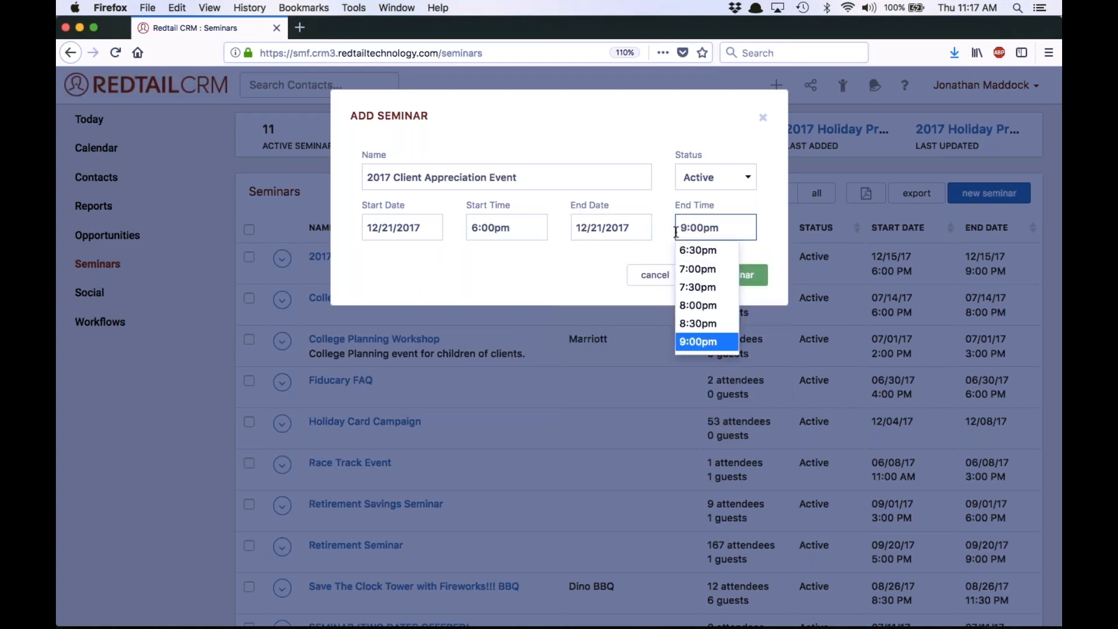
{"action": "left_click", "coordinate": [616, 274]}
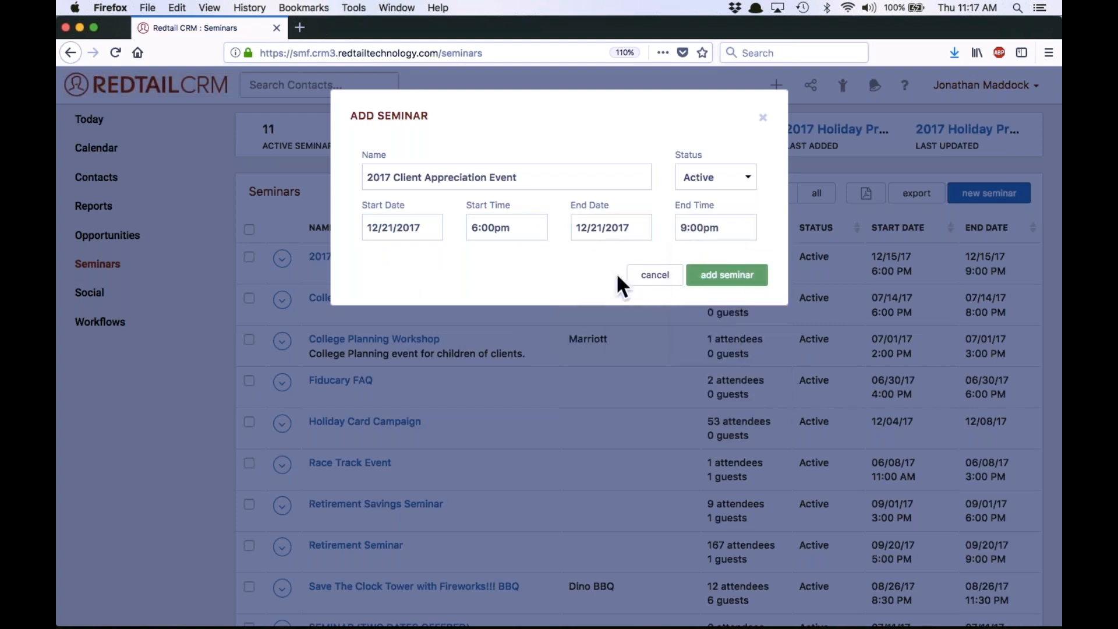
{"action": "left_click", "coordinate": [751, 277]}
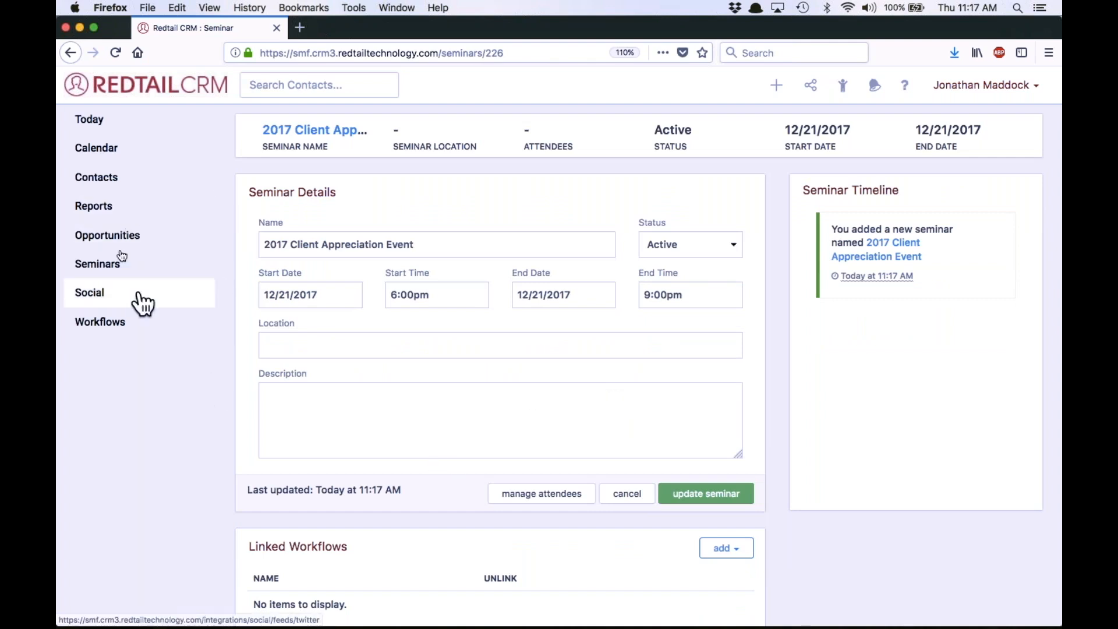
Open the saved "Active AAA and AA Clients w/o Plate Licker Keyword" quicklist from the contact quicklists
{"action": "left_click", "coordinate": [102, 184]}
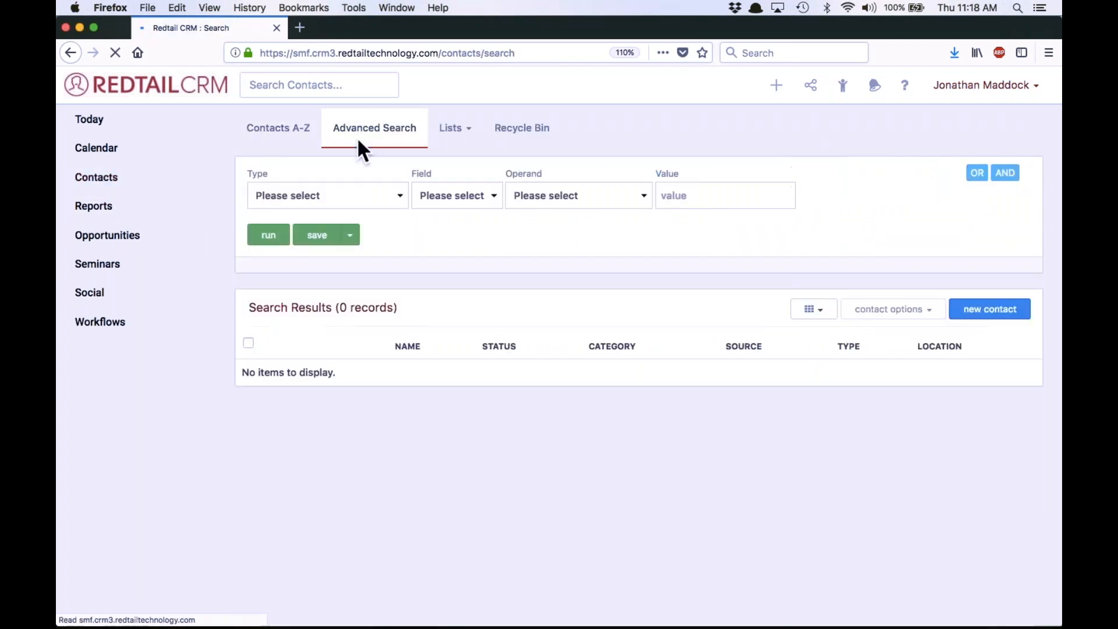
{"action": "left_click", "coordinate": [473, 132]}
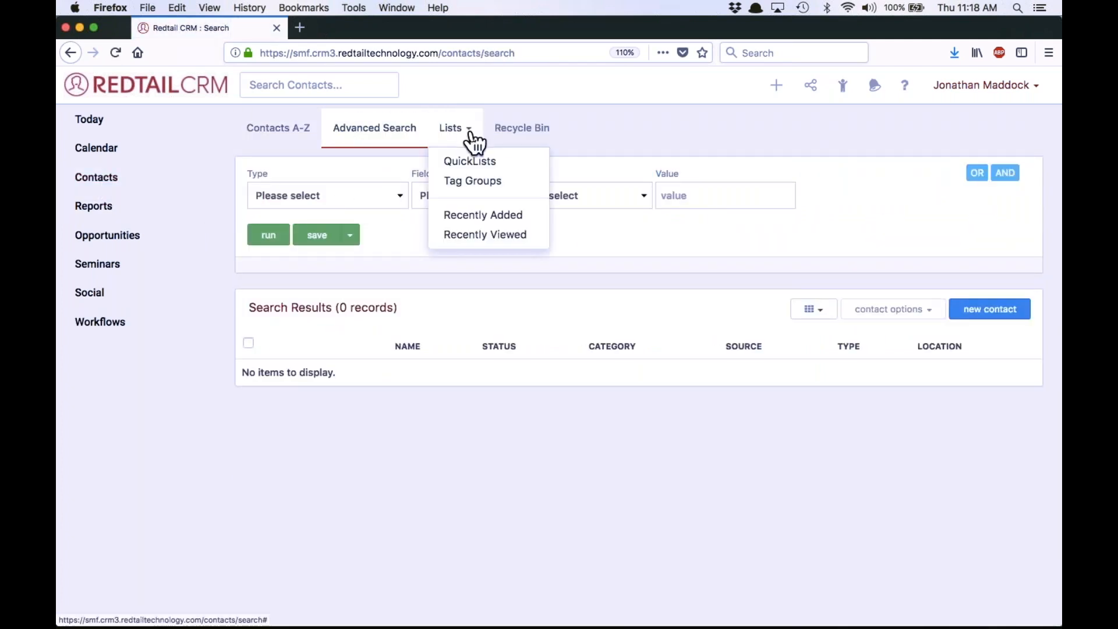
{"action": "left_click", "coordinate": [474, 159]}
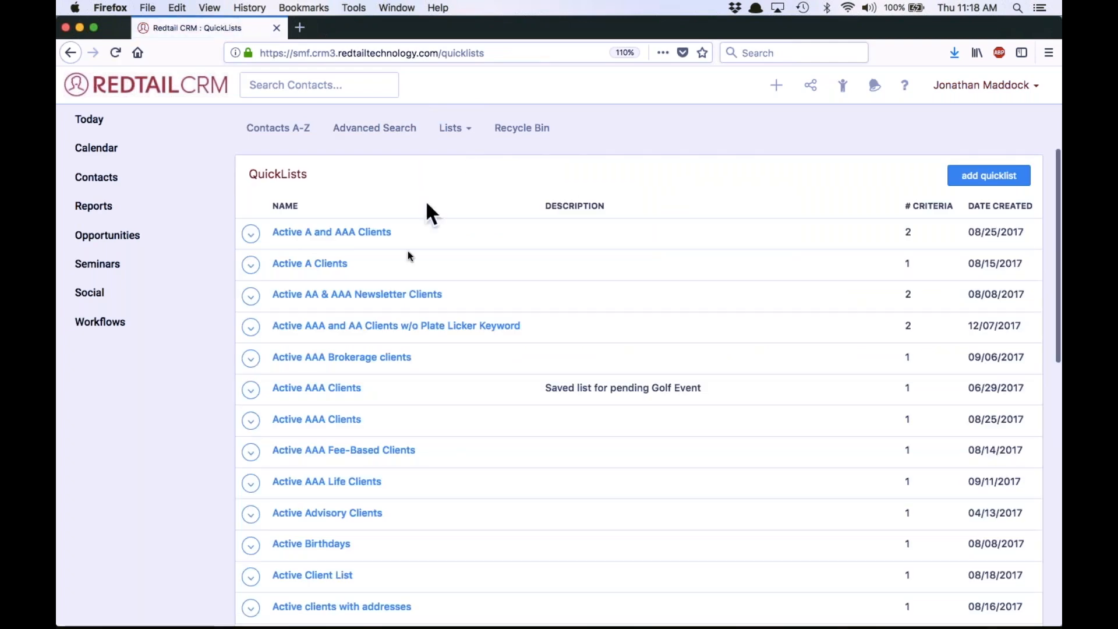
{"action": "left_click", "coordinate": [418, 330]}
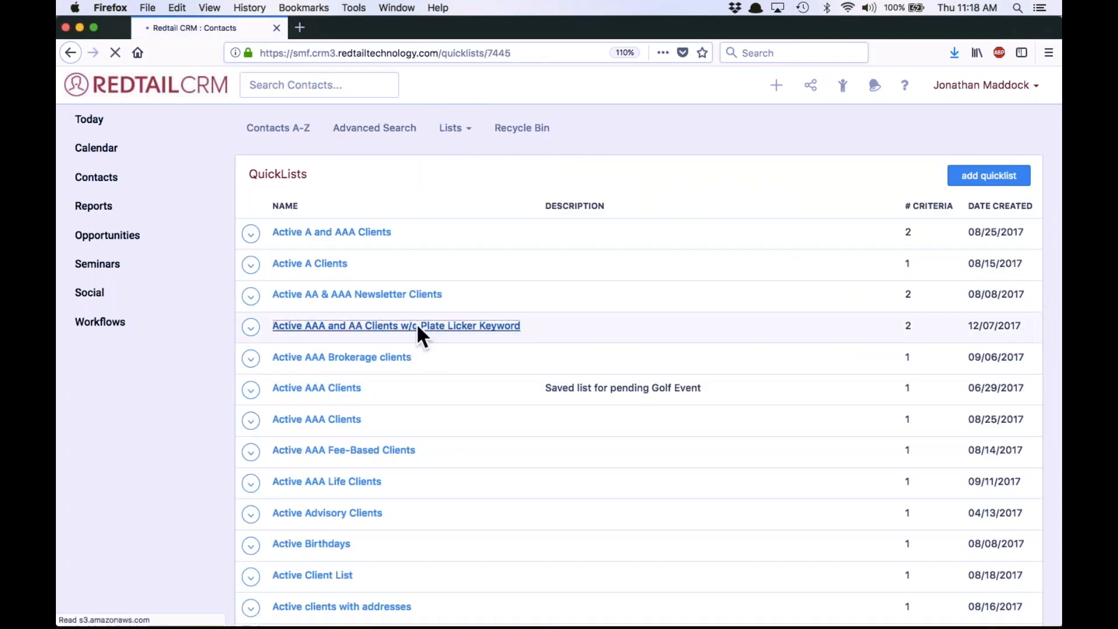
Select all contacts in the AAA and AA clients quicklist's search results, including those beyond the current page
{"action": "scroll", "coordinate": [429, 344], "scroll_direction": "down", "scroll_amount": 10}
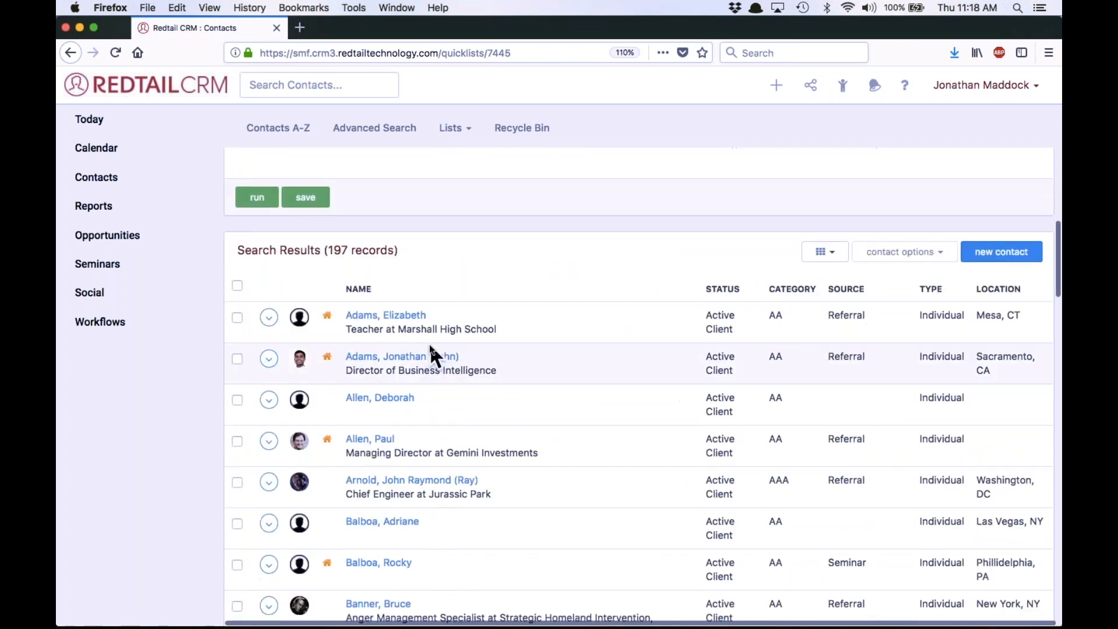
{"action": "left_click", "coordinate": [236, 285]}
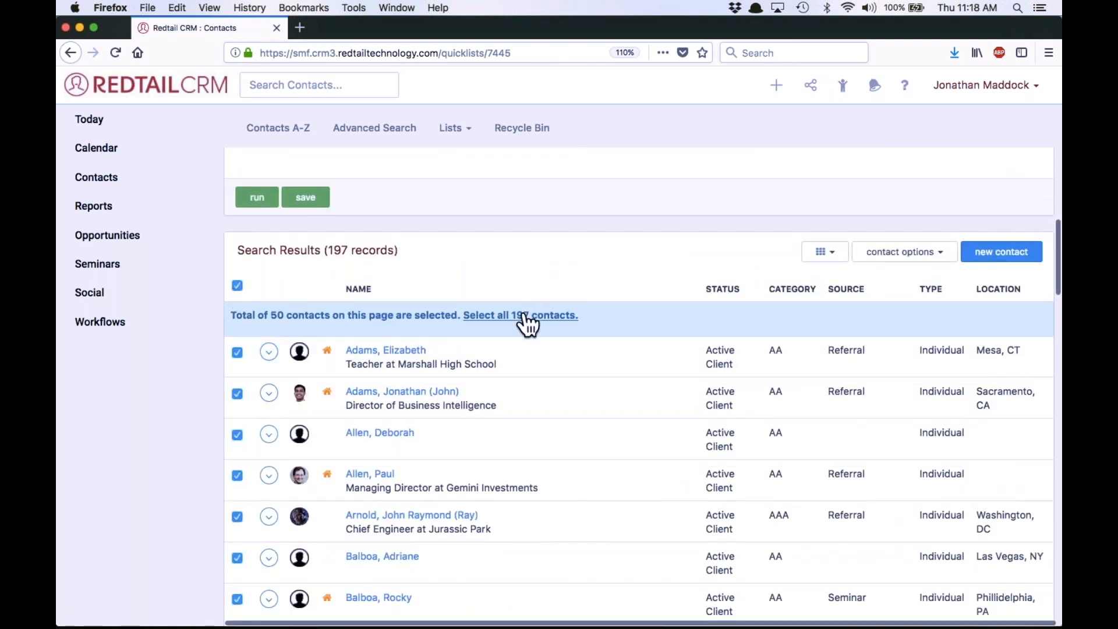
{"action": "left_click", "coordinate": [524, 317]}
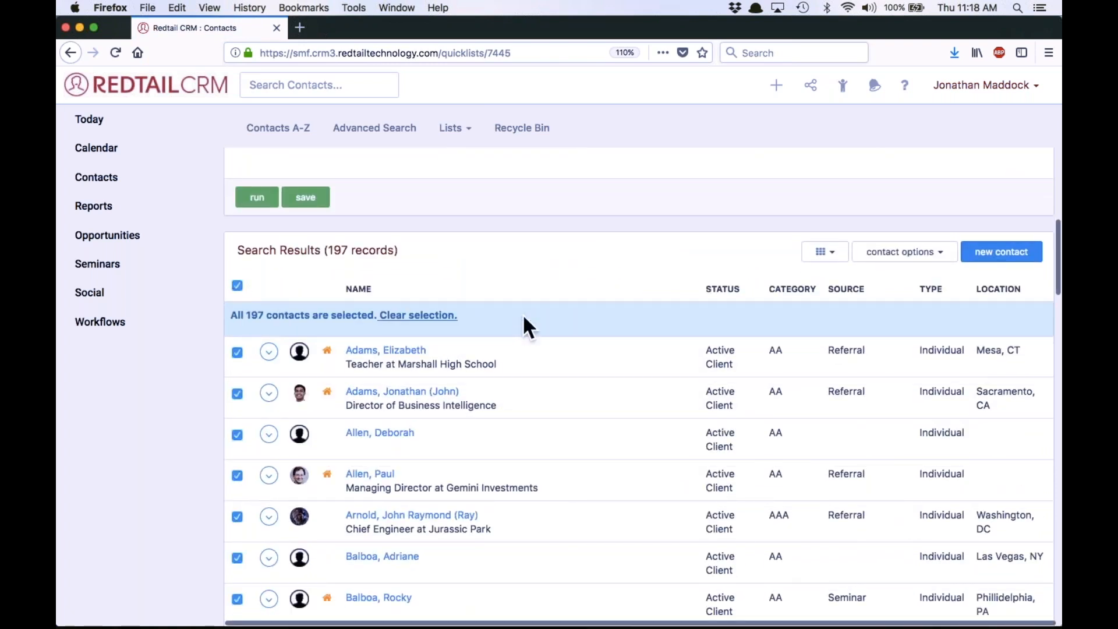
{"action": "left_click", "coordinate": [907, 256]}
{"action": "left_click", "coordinate": [884, 396]}
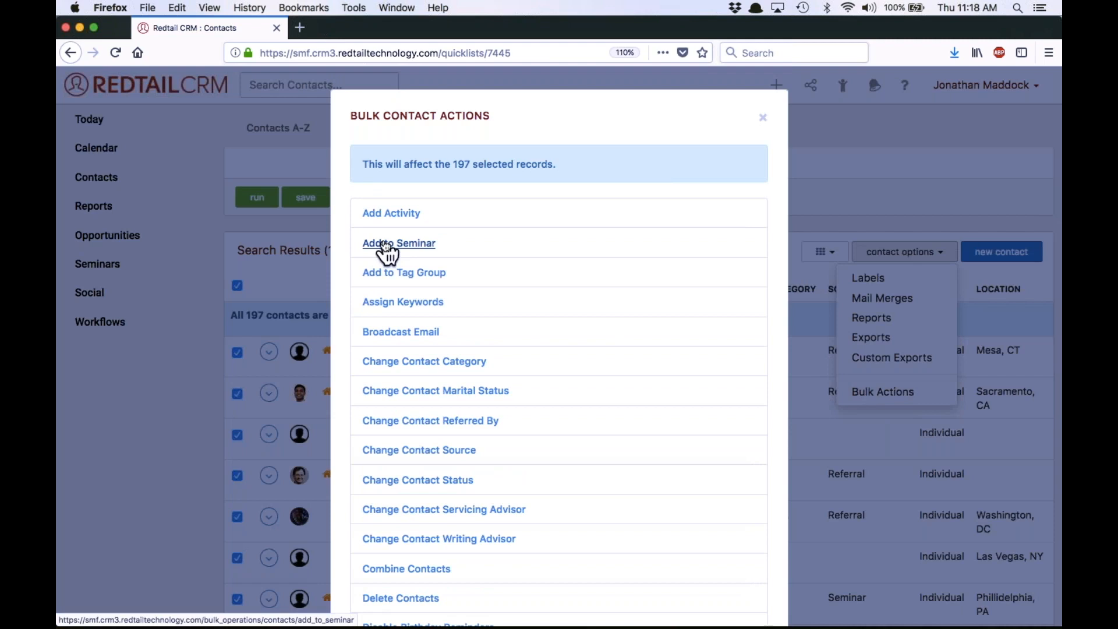
{"action": "left_click", "coordinate": [763, 118]}
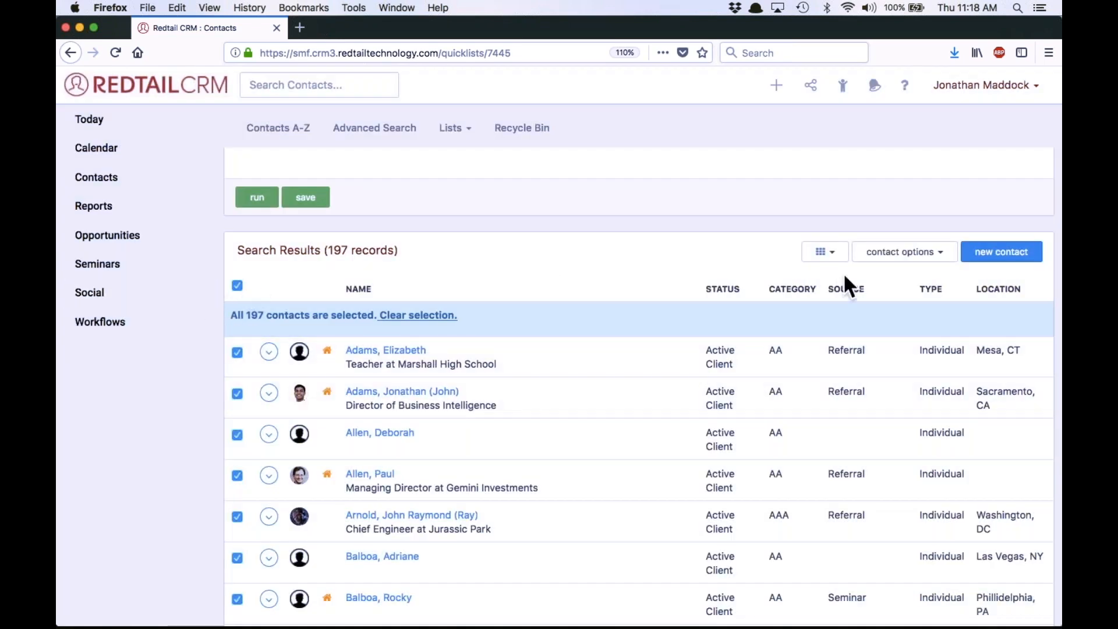
Bulk-add all selected contacts to the 2017 Client Appreciation Event seminar with the status "Seminar: Invited"
{"action": "left_click", "coordinate": [913, 258]}
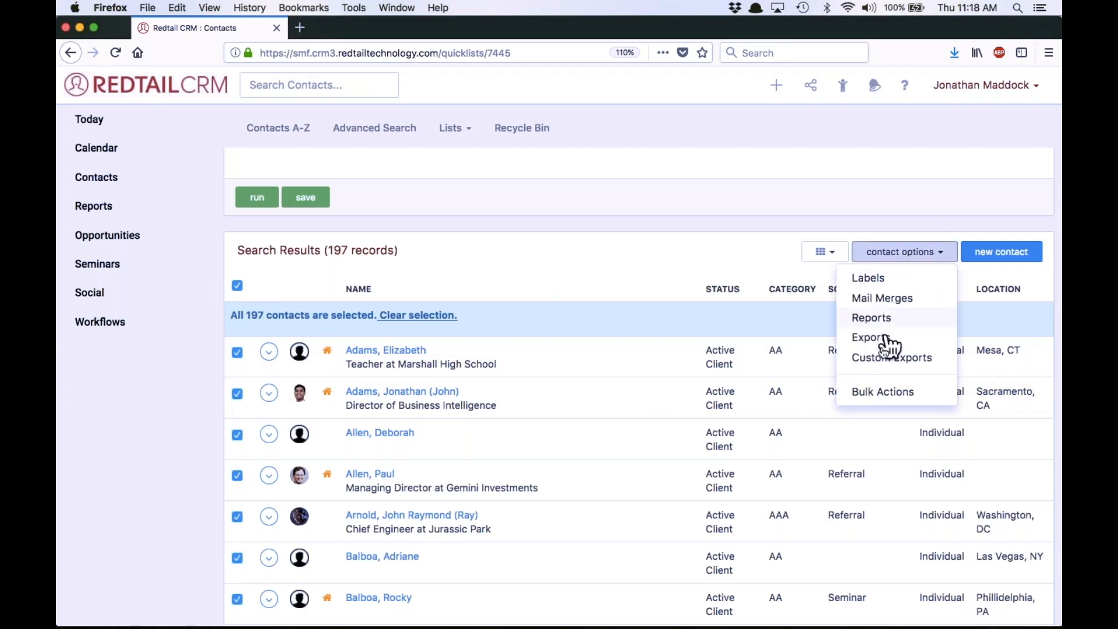
{"action": "left_click", "coordinate": [902, 393]}
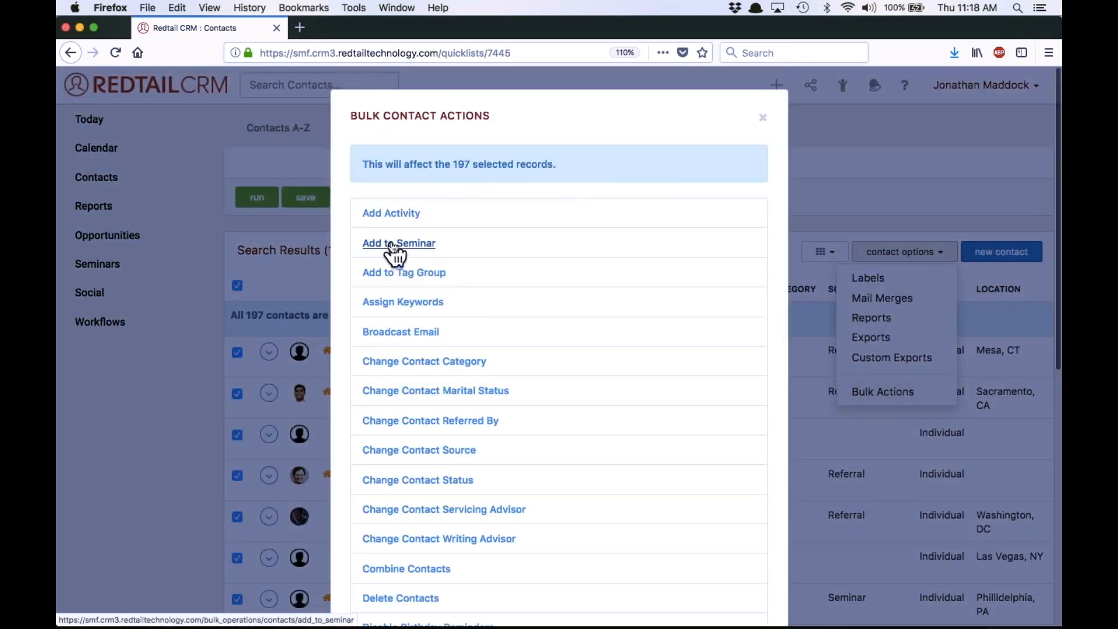
{"action": "left_click", "coordinate": [393, 244]}
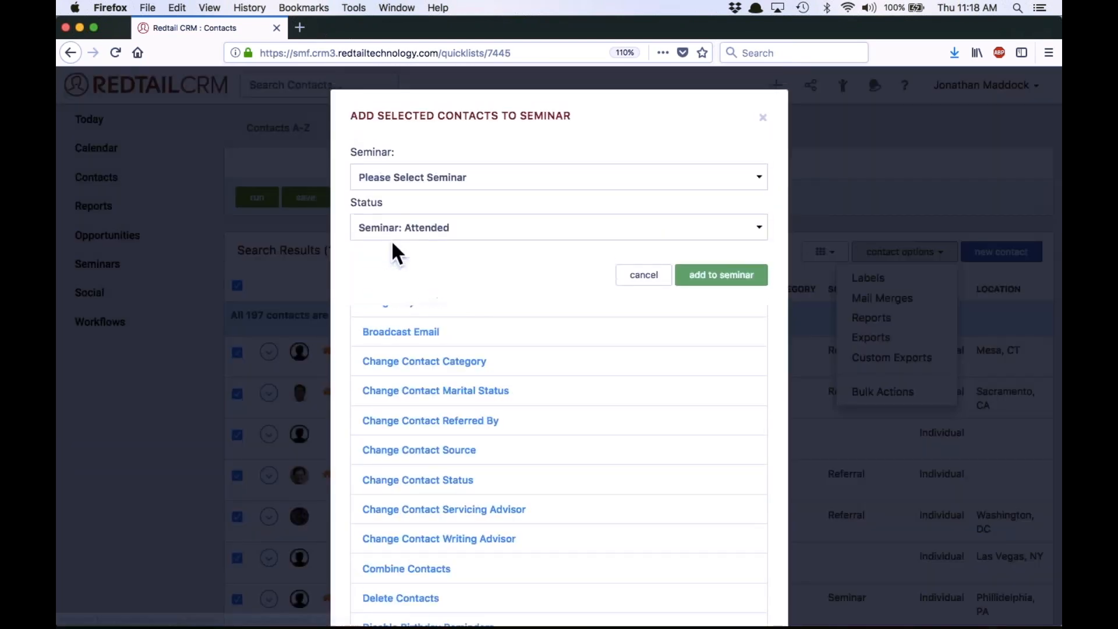
{"action": "left_click", "coordinate": [439, 175]}
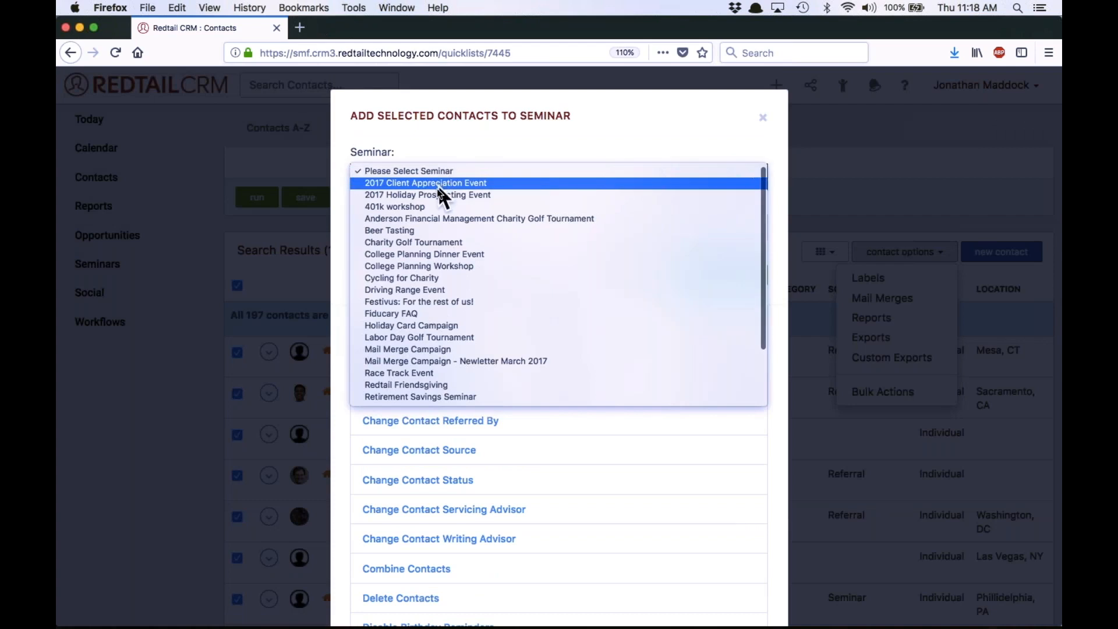
{"action": "left_click", "coordinate": [446, 183]}
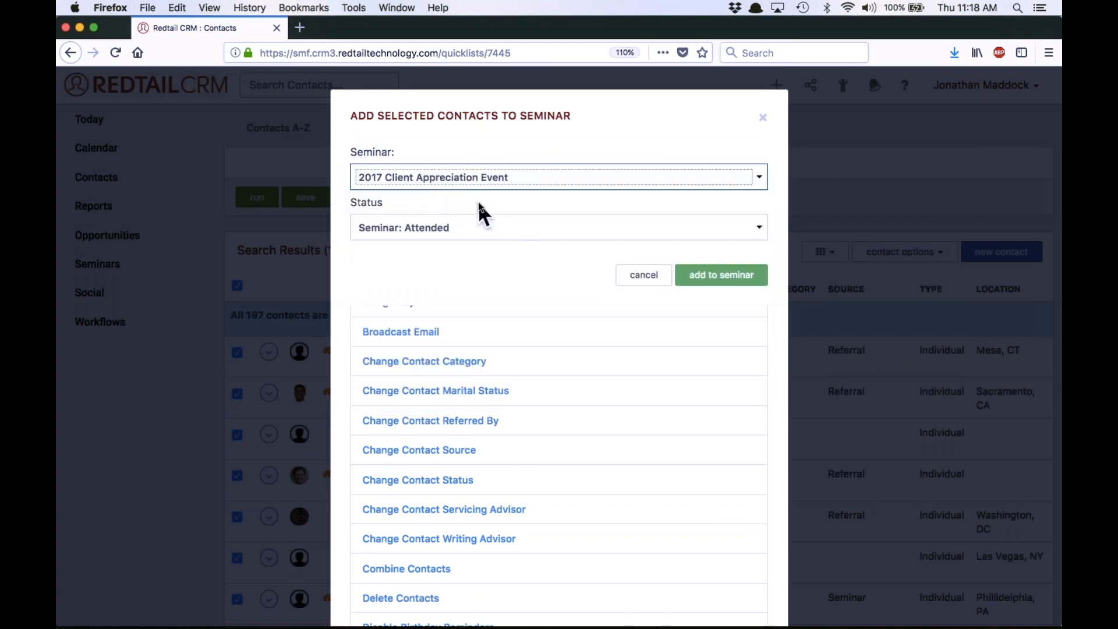
{"action": "left_click", "coordinate": [483, 230]}
{"action": "left_click", "coordinate": [481, 233]}
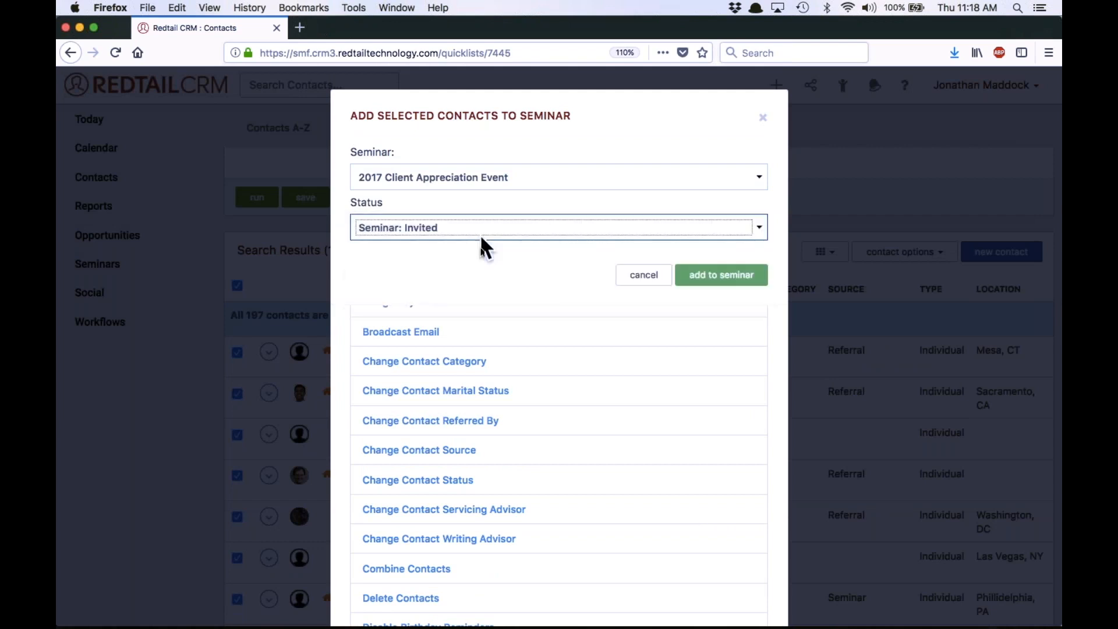
{"action": "left_click", "coordinate": [736, 276]}
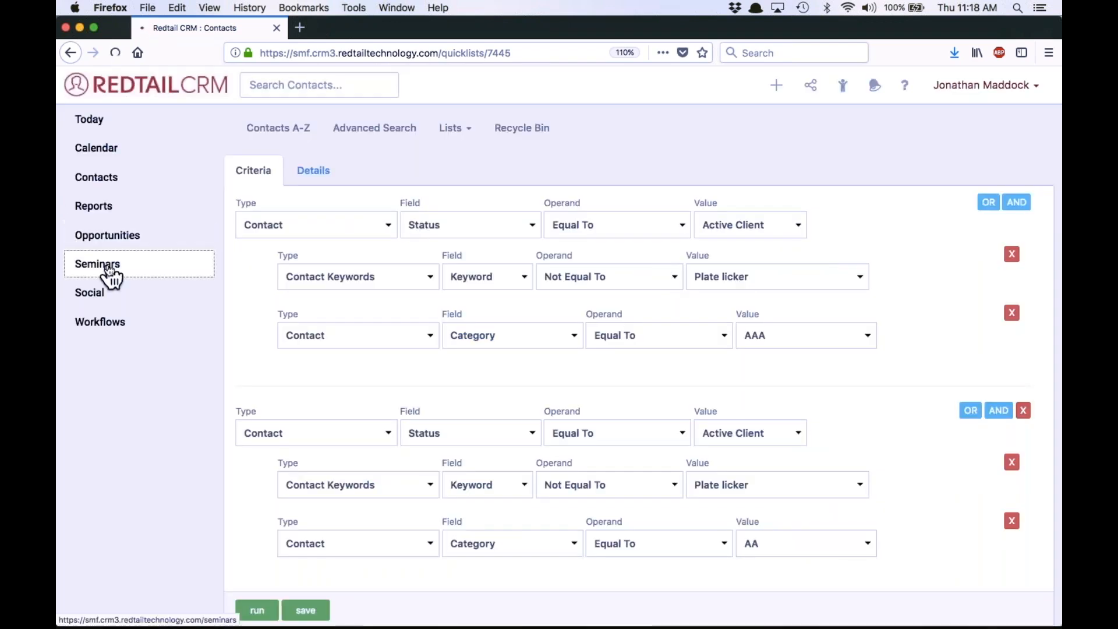
Open the seminars list and check the attendee count of the 2017 Client Appreciation Event
{"action": "left_click", "coordinate": [108, 266]}
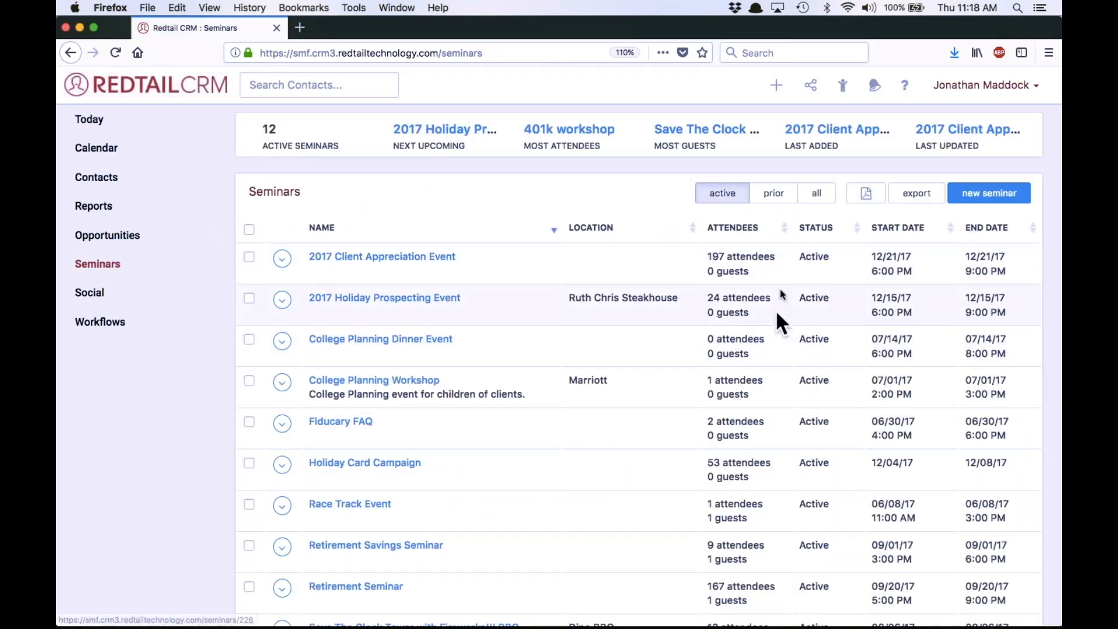
{"action": "double_click", "coordinate": [706, 255]}
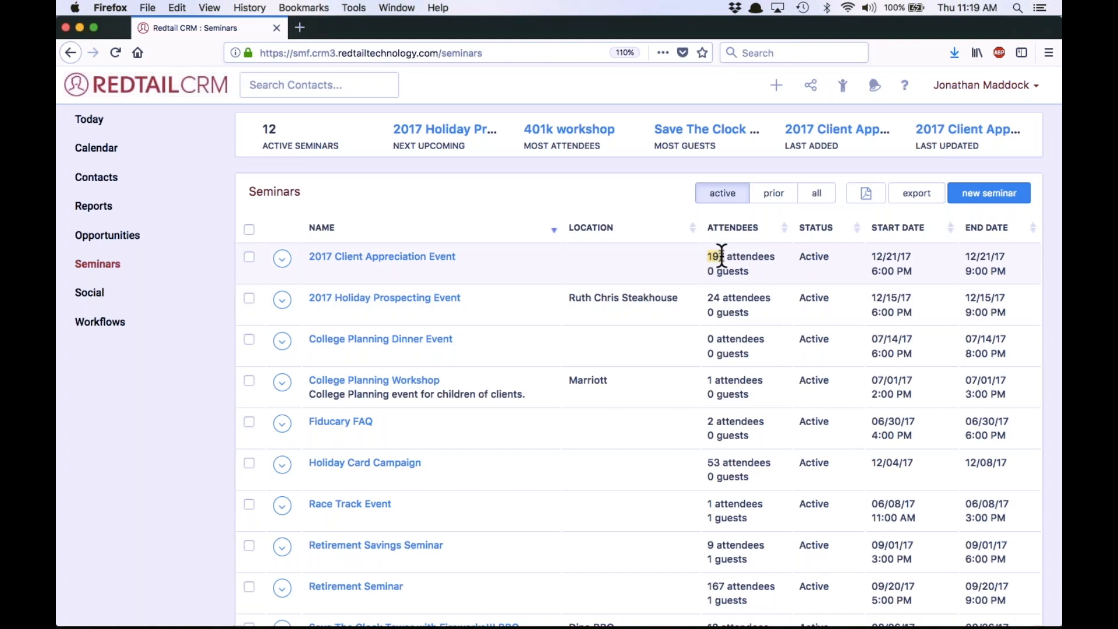
{"action": "left_click", "coordinate": [644, 185]}
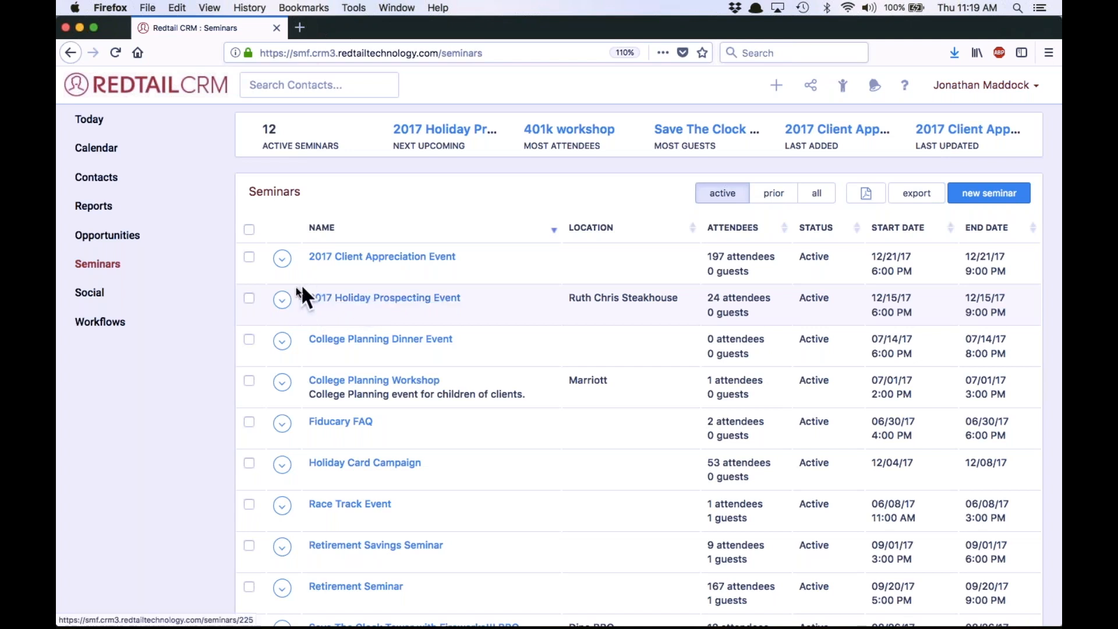
Start a mail merge for the 2017 Holiday Prospecting Event and look over the attendee status filter options
{"action": "left_click", "coordinate": [283, 300]}
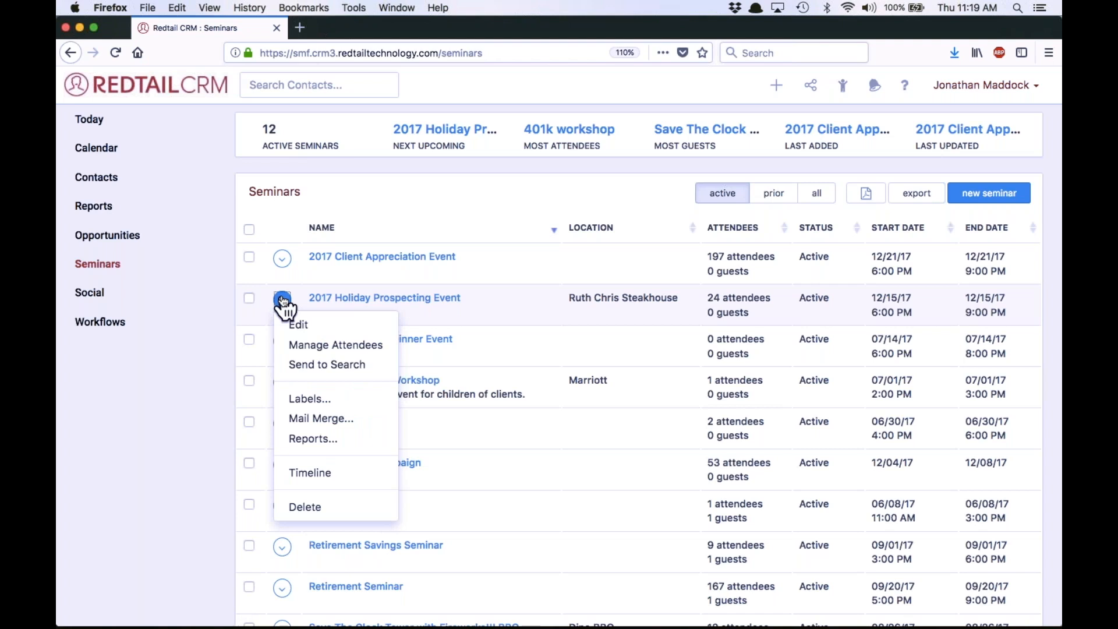
{"action": "left_click", "coordinate": [341, 426]}
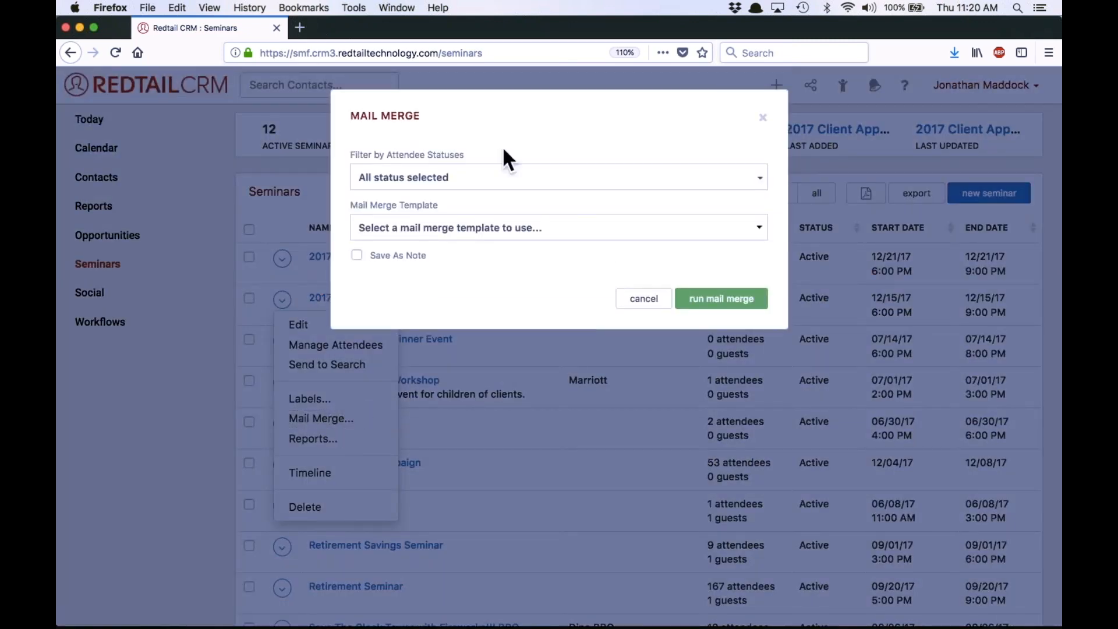
{"action": "left_click", "coordinate": [461, 178]}
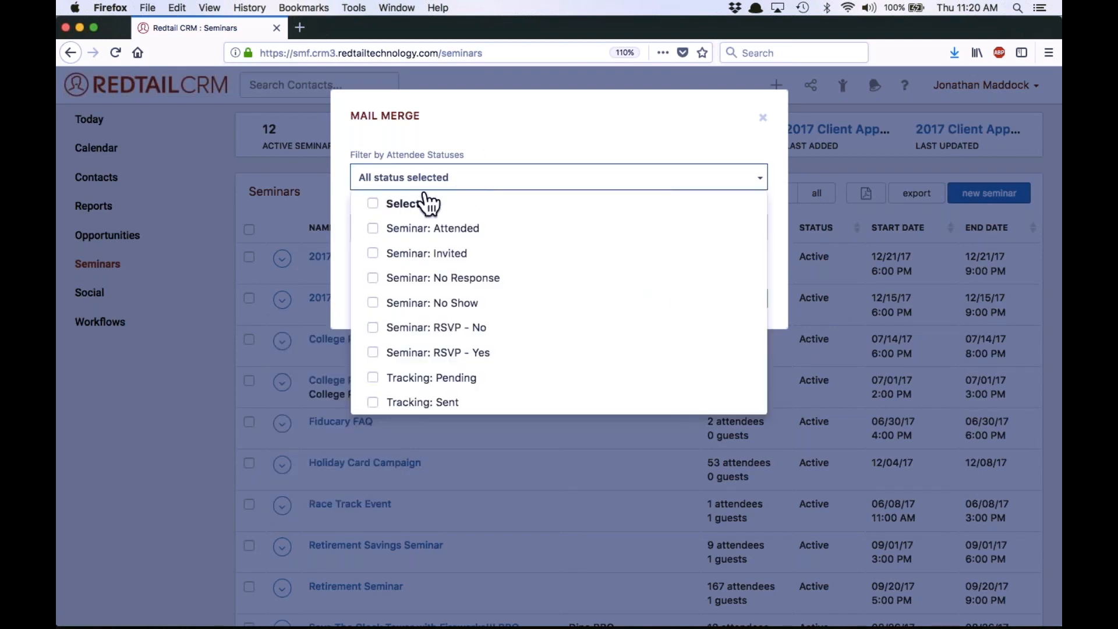
{"action": "left_click", "coordinate": [519, 135]}
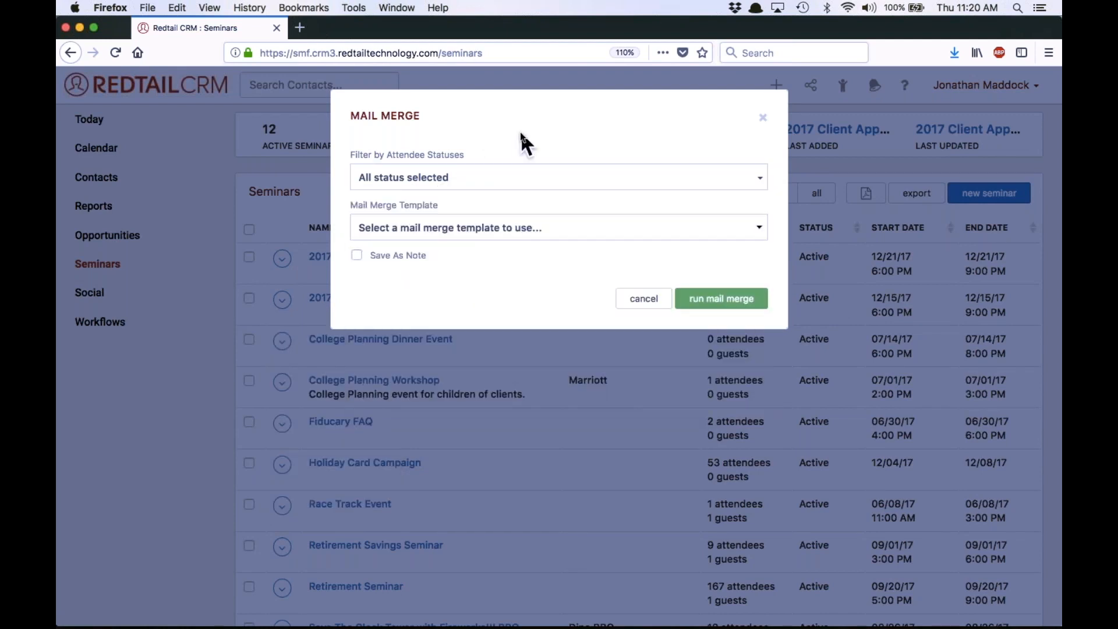
{"action": "left_click", "coordinate": [425, 184]}
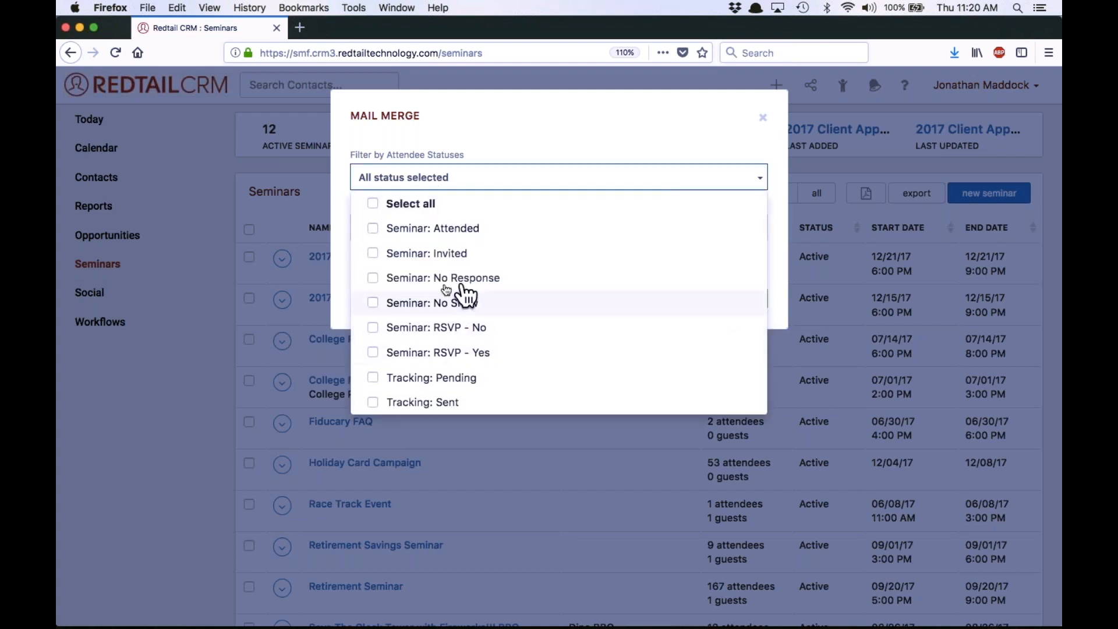
{"action": "left_click", "coordinate": [494, 130]}
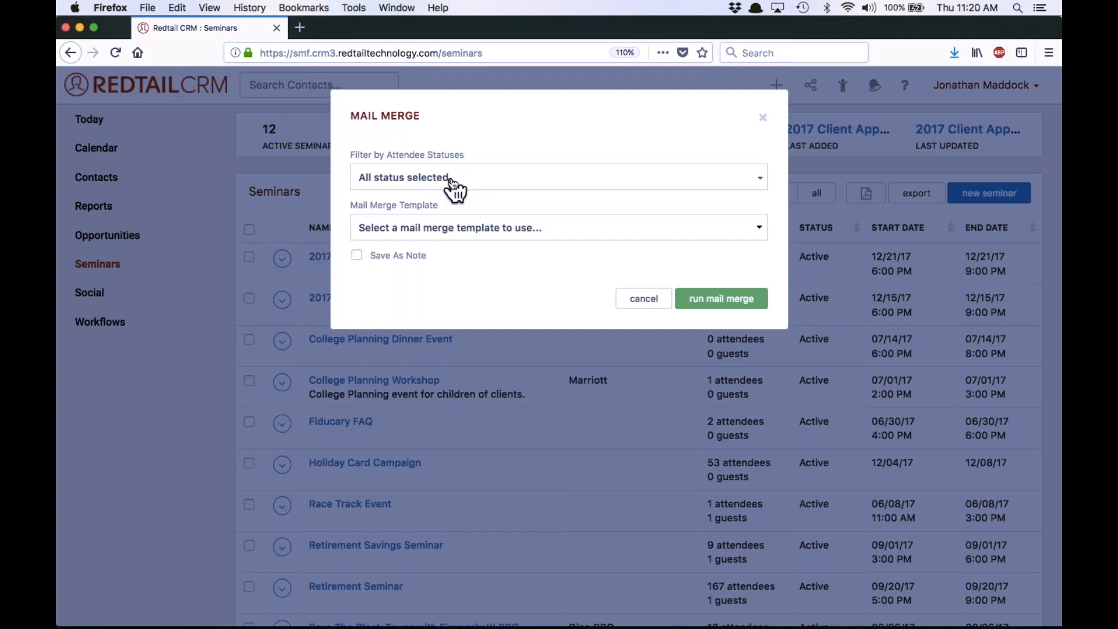
Use the Basic Letter mail merge template and save the merge as a note reading "Invited to Prospecting Event."
{"action": "left_click", "coordinate": [448, 226]}
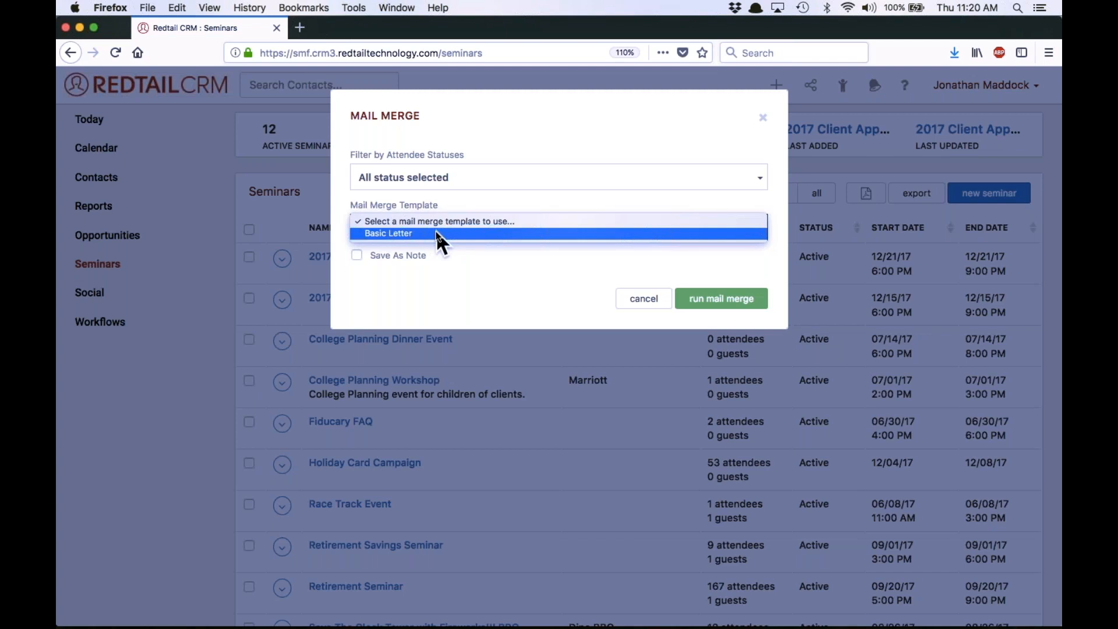
{"action": "left_click", "coordinate": [422, 234]}
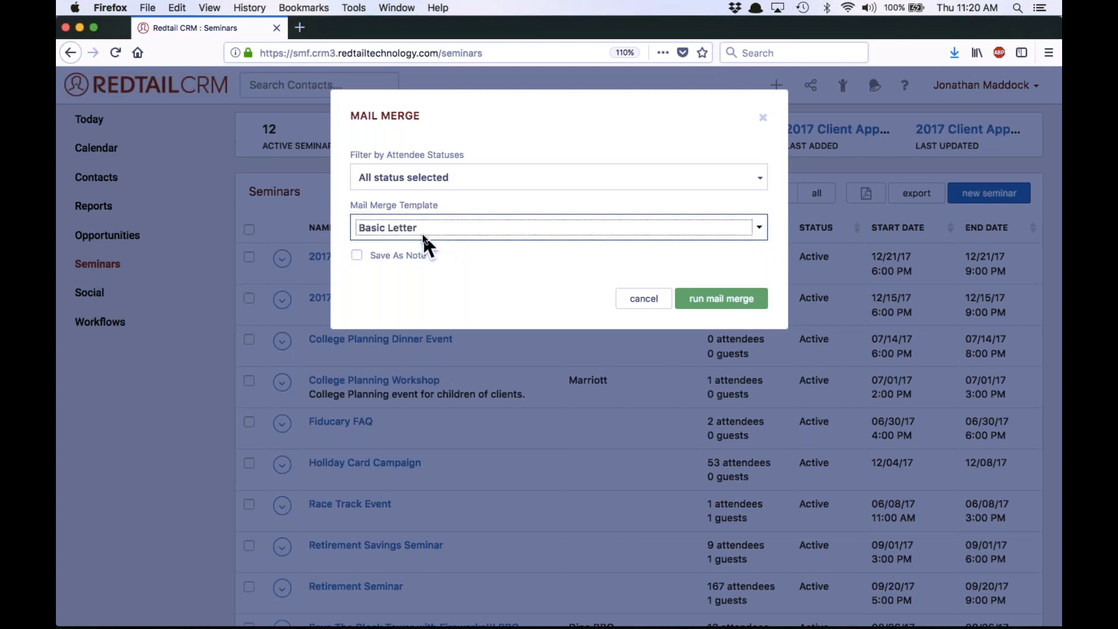
{"action": "left_click", "coordinate": [357, 256]}
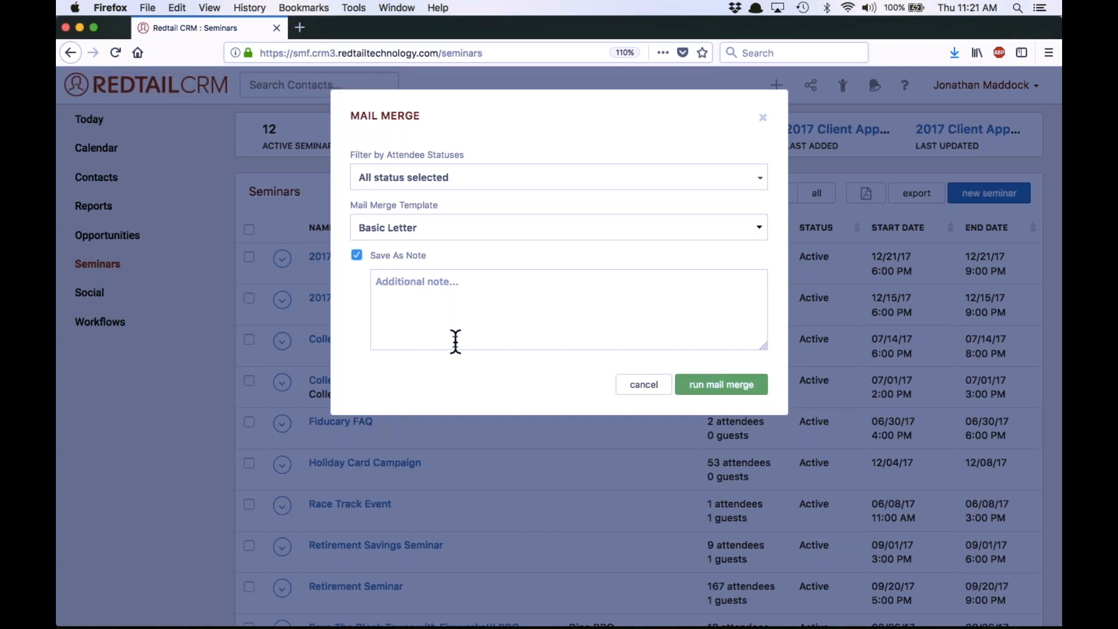
{"action": "left_click", "coordinate": [480, 320]}
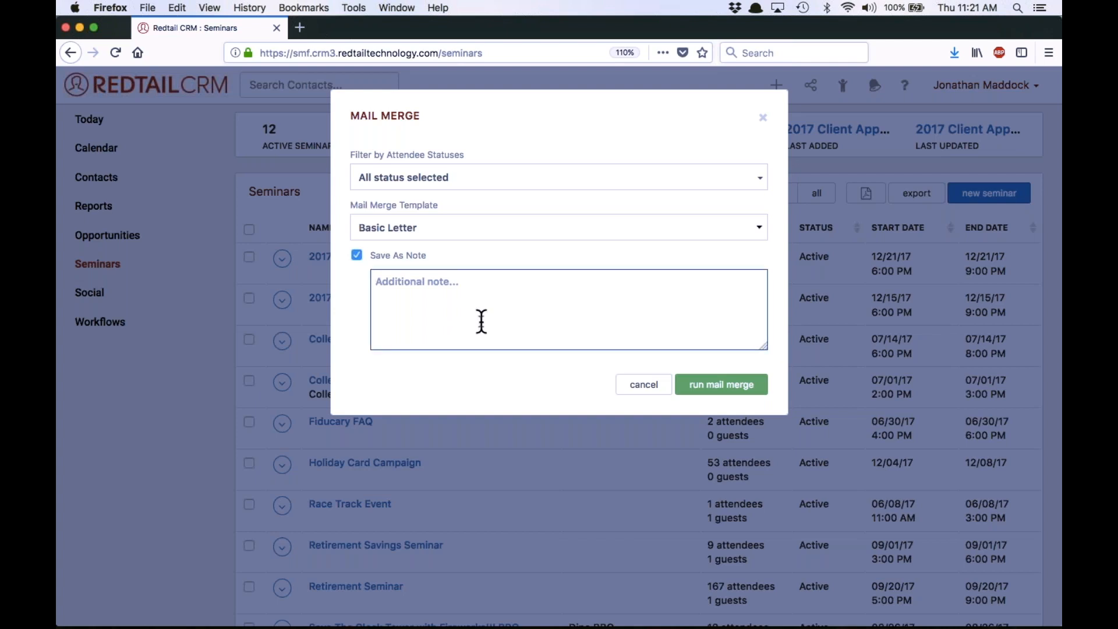
{"action": "type", "text": "Invited to Prospectin"}
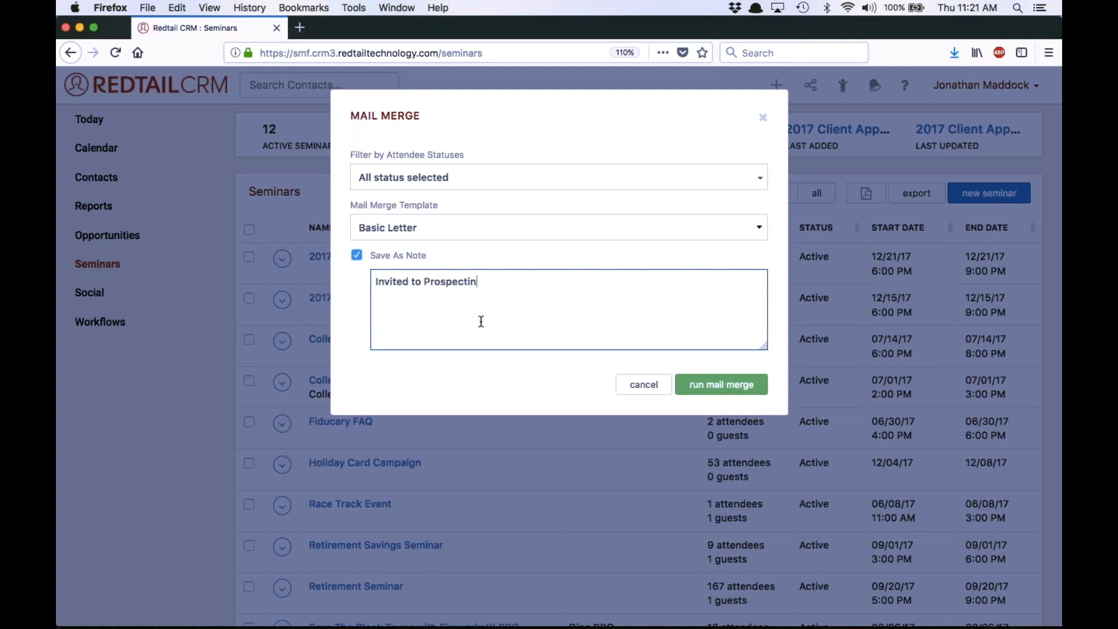
{"action": "type", "text": "g Event."}
Run the mail merge, open the generated letter document in Microsoft Word and widen its window
{"action": "left_click", "coordinate": [719, 387]}
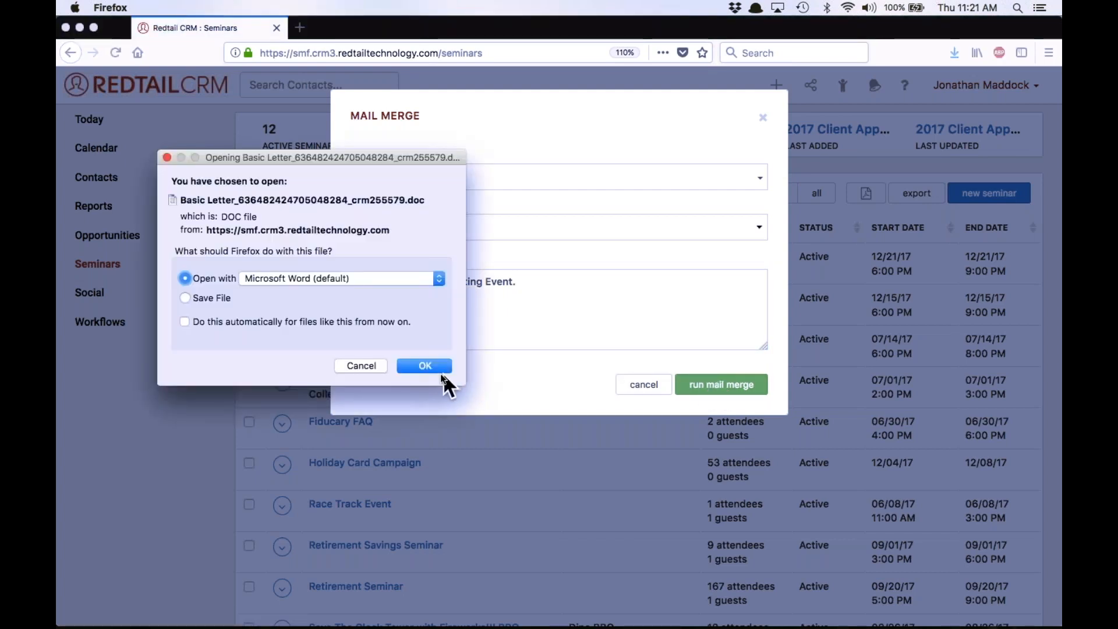
{"action": "left_click", "coordinate": [443, 372]}
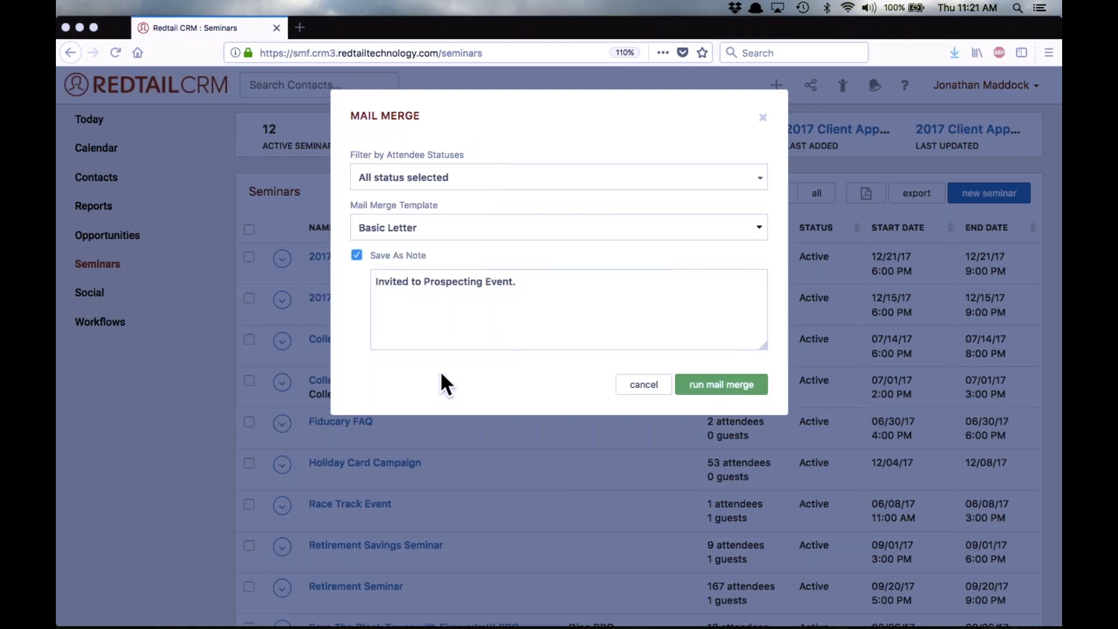
{"action": "mouse_move", "coordinate": [611, 623]}
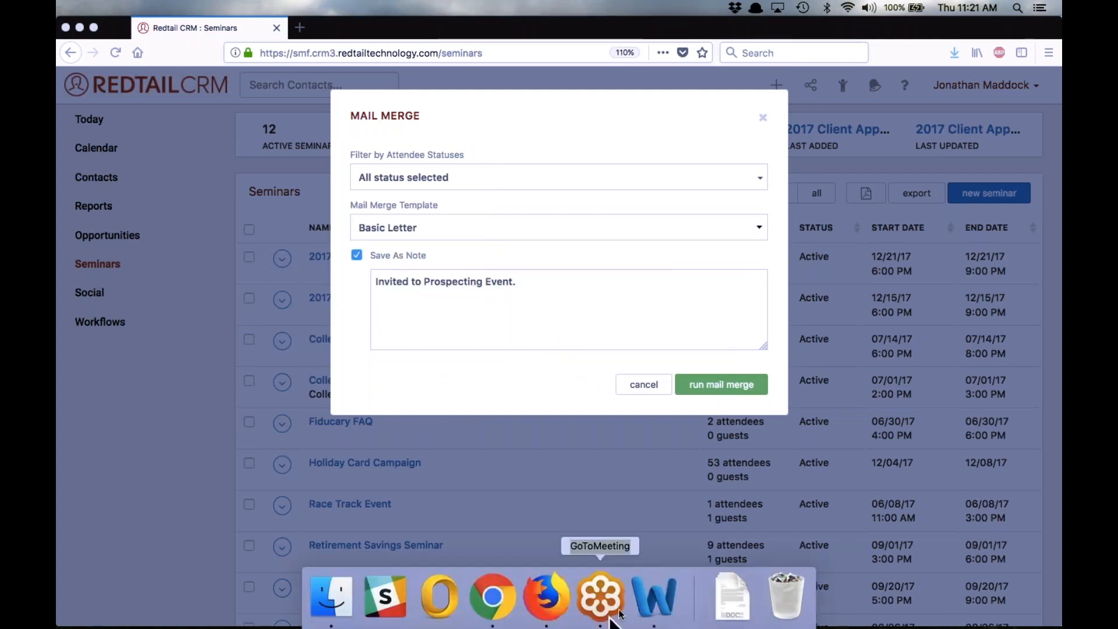
{"action": "right_click", "coordinate": [657, 612]}
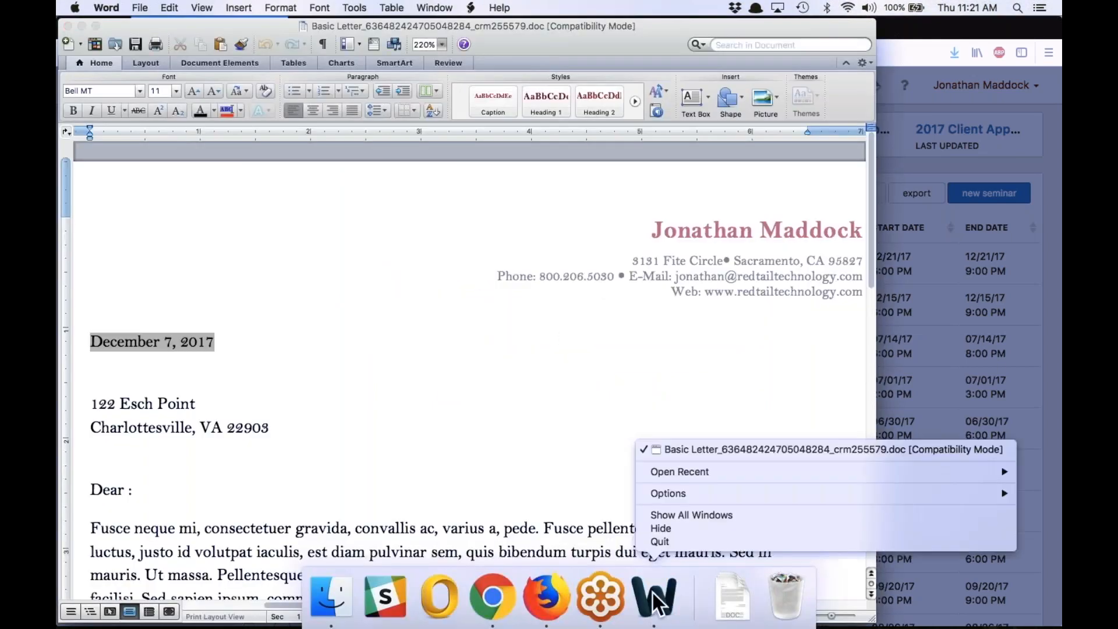
{"action": "left_click", "coordinate": [649, 377]}
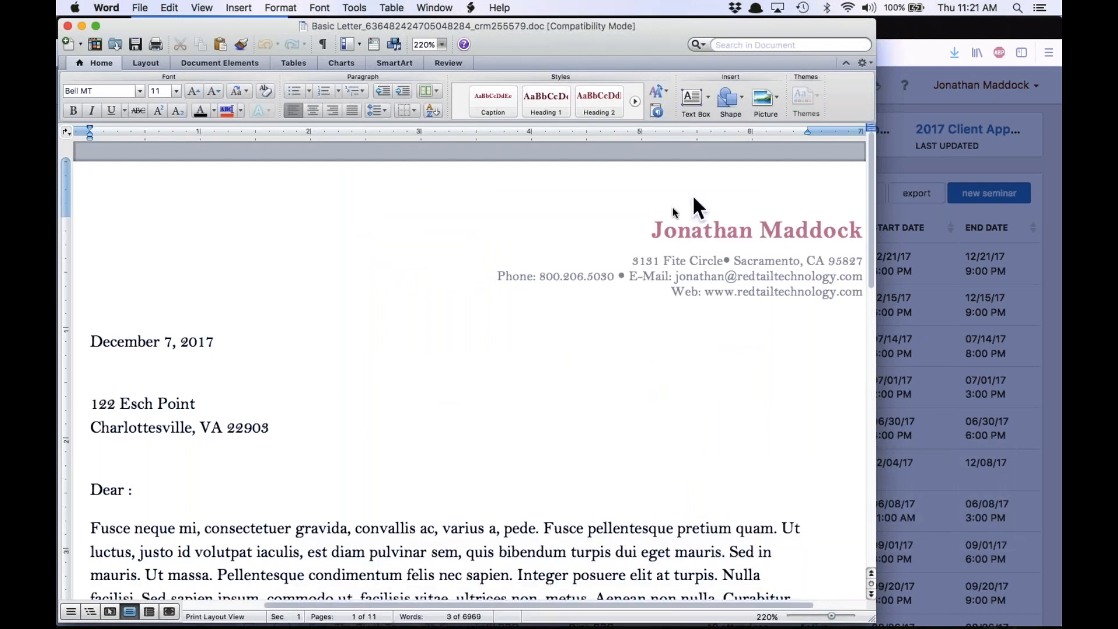
{"action": "left_click_drag", "start_coordinate": [873, 340], "coordinate": [958, 349]}
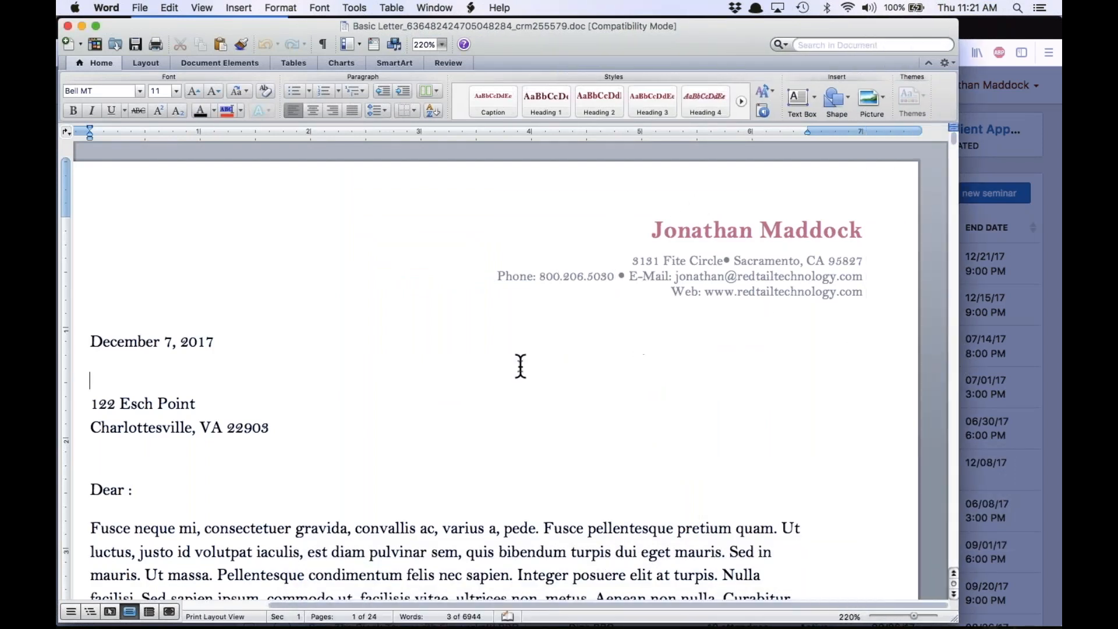
Look through the merged letters, examining the letterhead, date, recipient address, salutation, body and signature
{"action": "scroll", "coordinate": [521, 367], "scroll_direction": "down", "scroll_amount": 5}
{"action": "scroll", "coordinate": [521, 366], "scroll_direction": "left", "scroll_amount": 2}
{"action": "scroll", "coordinate": [521, 366], "scroll_direction": "up", "scroll_amount": 5}
{"action": "scroll", "coordinate": [520, 366], "scroll_direction": "right", "scroll_amount": 2}
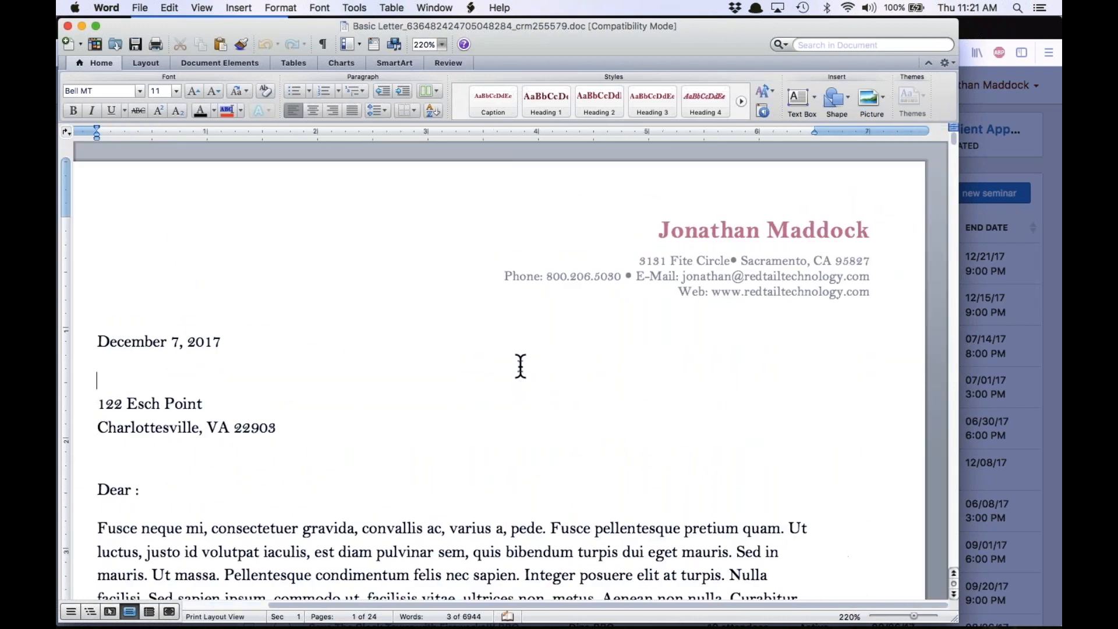
{"action": "scroll", "coordinate": [521, 367], "scroll_direction": "down", "scroll_amount": 15}
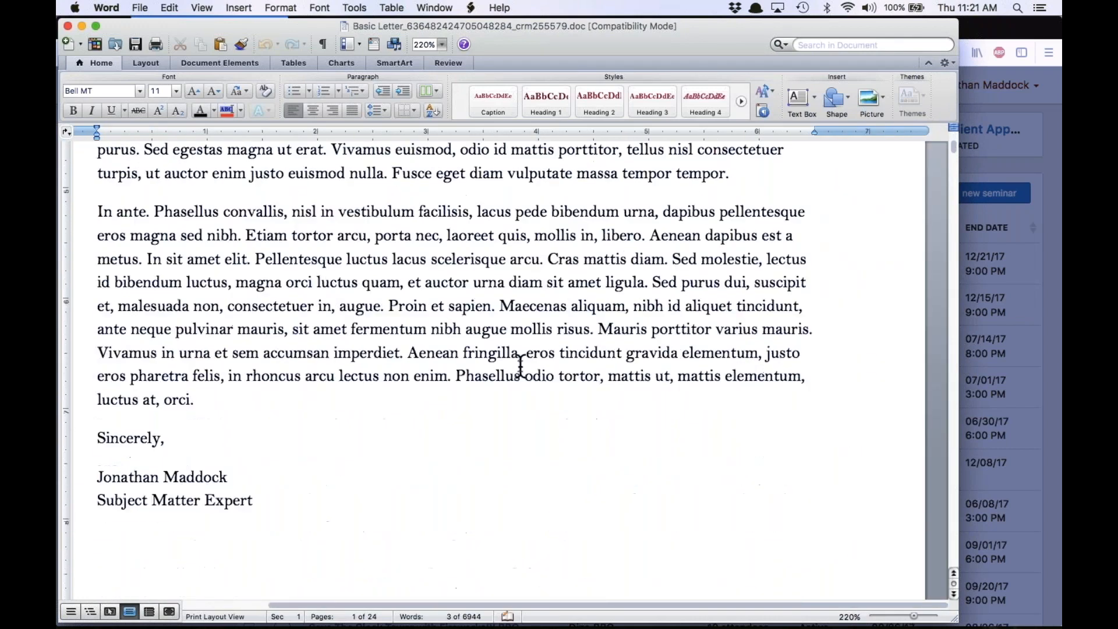
{"action": "scroll", "coordinate": [520, 366], "scroll_direction": "up", "scroll_amount": 15}
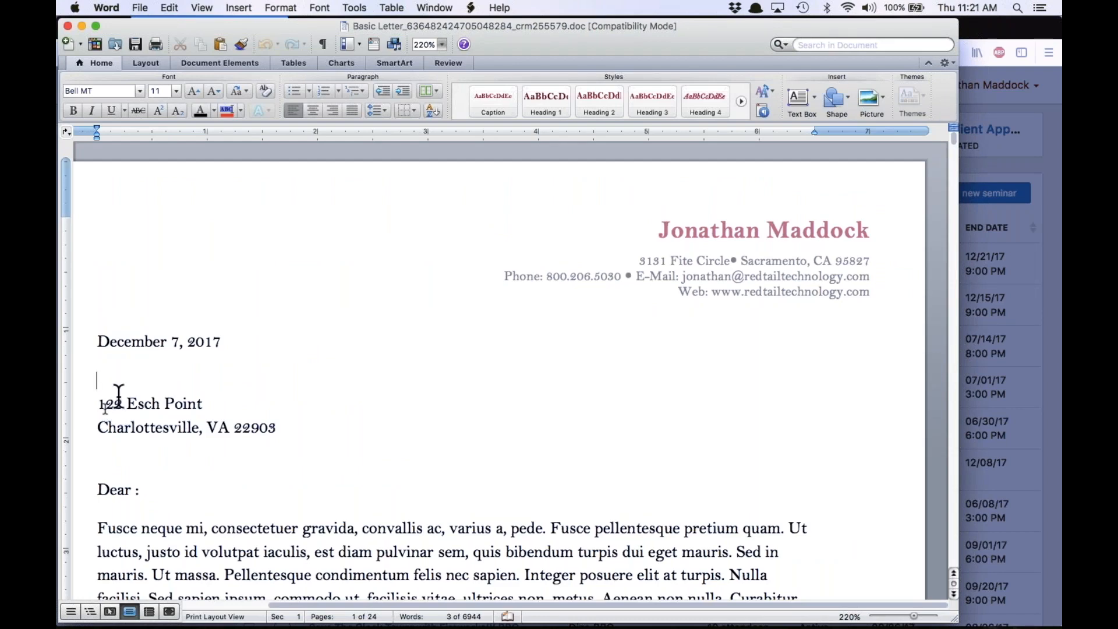
{"action": "scroll", "coordinate": [115, 399], "scroll_direction": "down", "scroll_amount": 20}
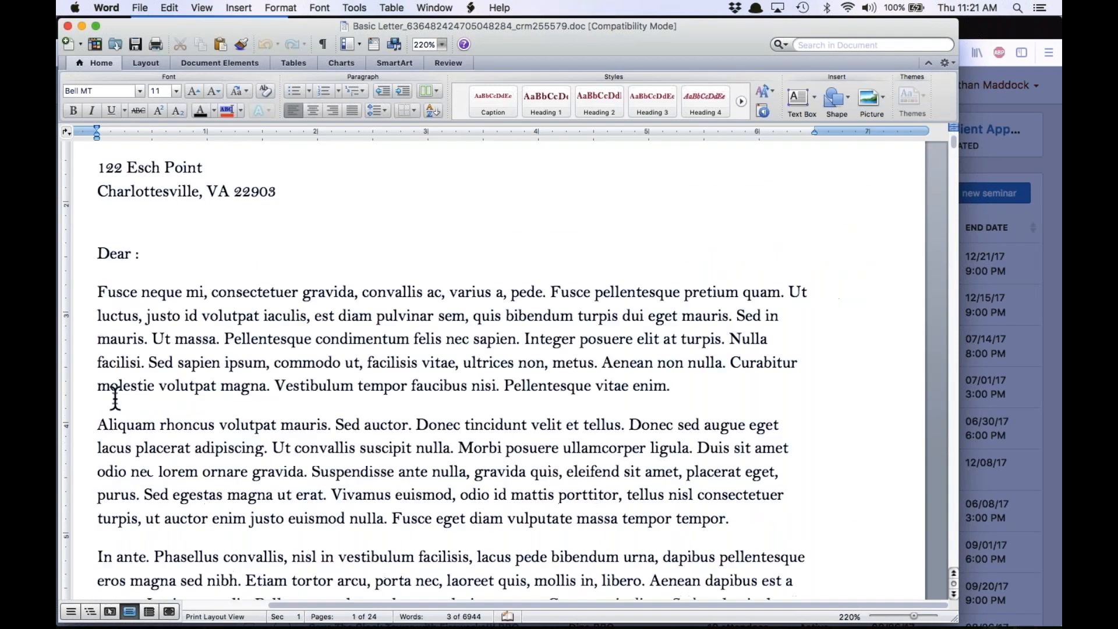
{"action": "scroll", "coordinate": [115, 399], "scroll_direction": "down", "scroll_amount": 15}
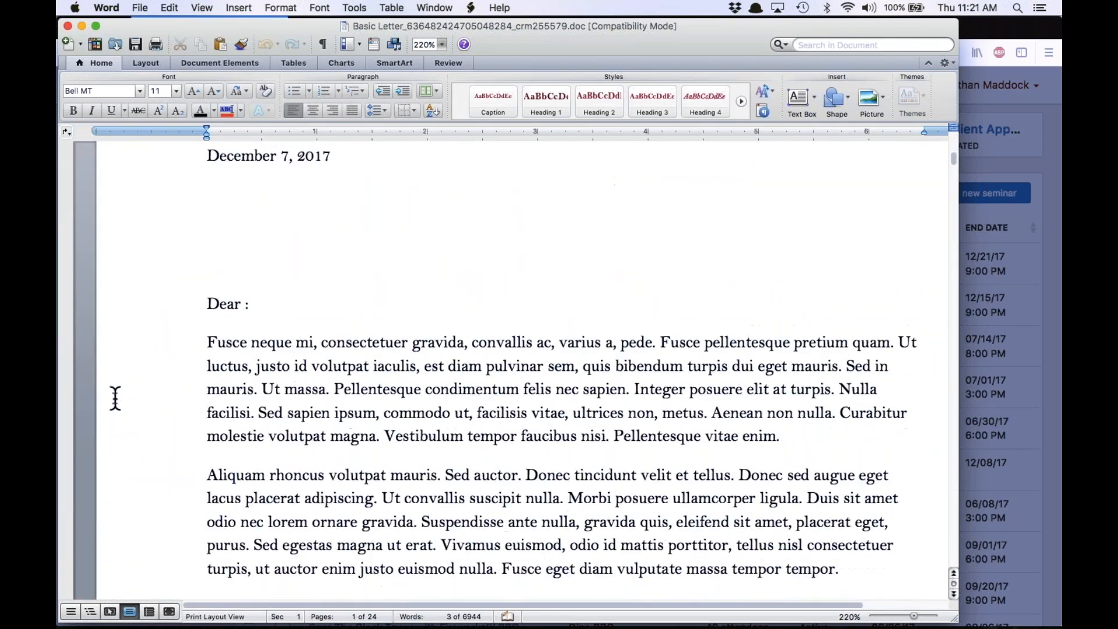
{"action": "scroll", "coordinate": [111, 407], "scroll_direction": "up", "scroll_amount": 5}
{"action": "scroll", "coordinate": [111, 409], "scroll_direction": "down", "scroll_amount": 20}
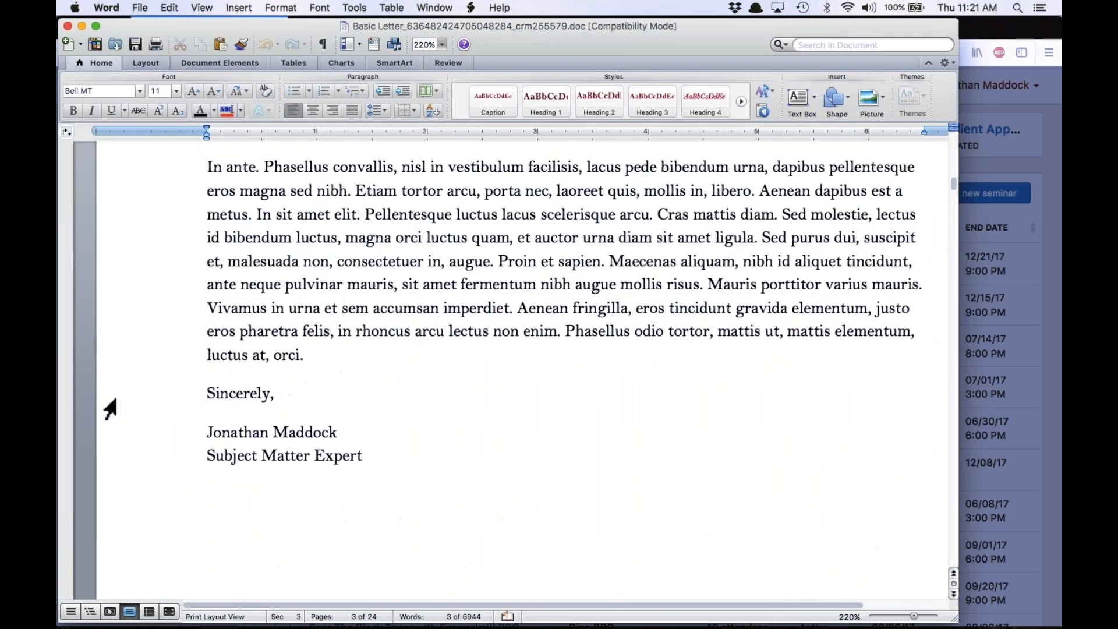
Look through the remaining merged letters, examining how the recipient names, addresses and salutations were filled in
{"action": "scroll", "coordinate": [111, 409], "scroll_direction": "down", "scroll_amount": 20}
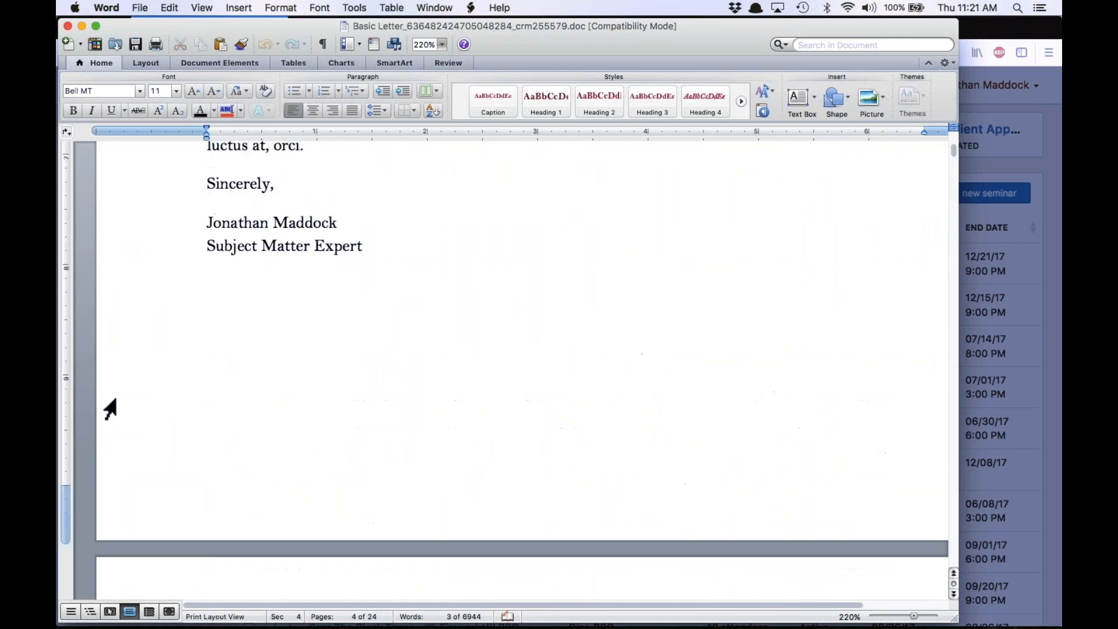
{"action": "left_click", "coordinate": [216, 387]}
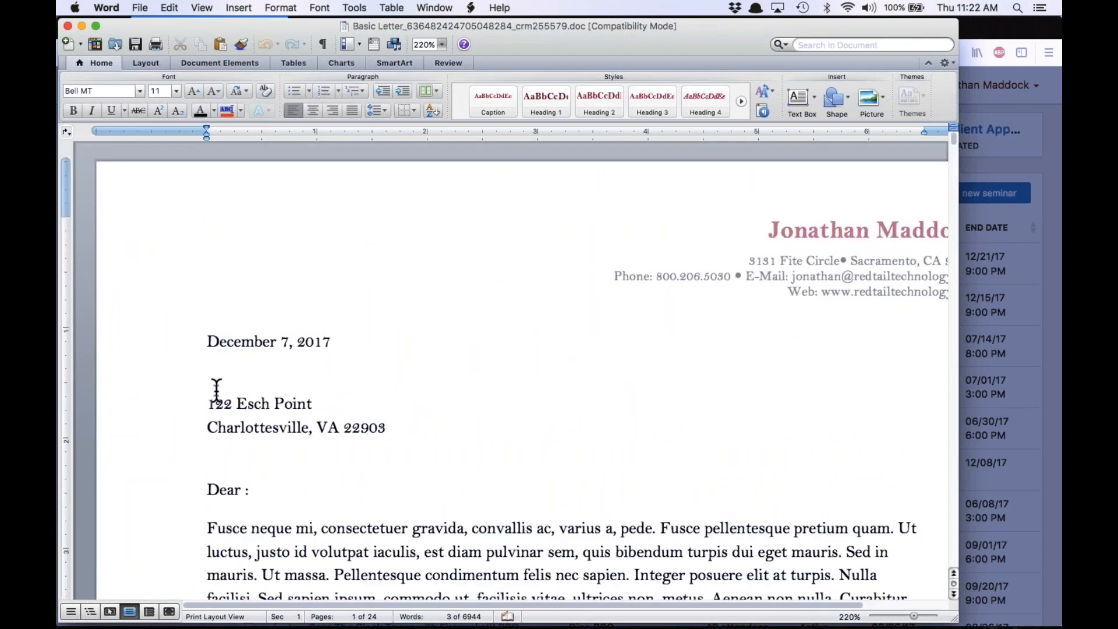
{"action": "scroll", "coordinate": [216, 389], "scroll_direction": "down", "scroll_amount": 20}
{"action": "scroll", "coordinate": [217, 389], "scroll_direction": "down", "scroll_amount": 15}
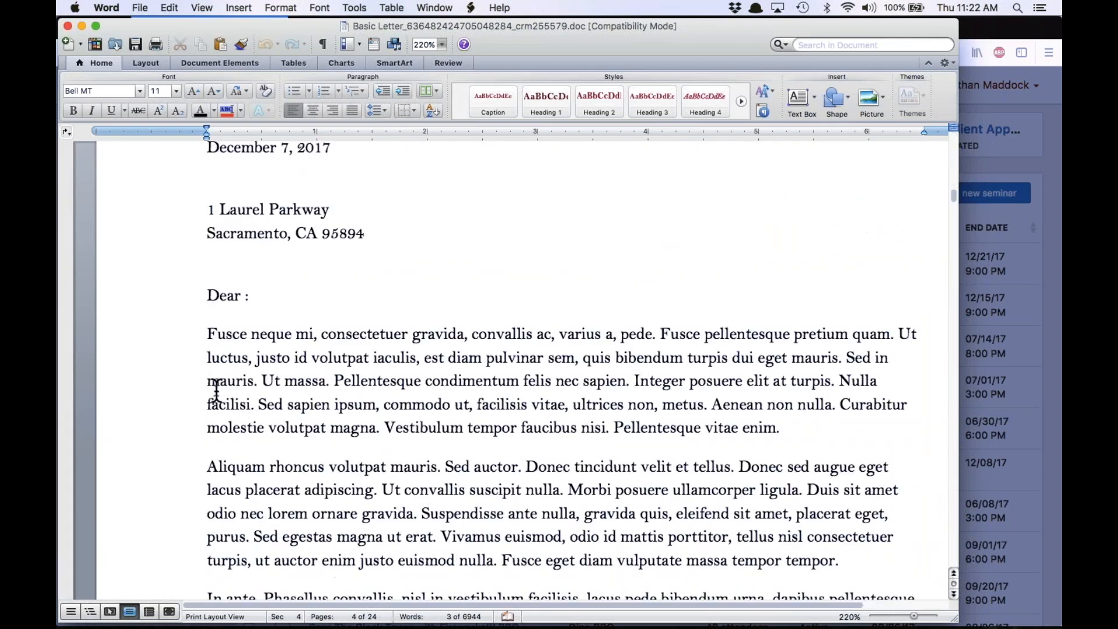
{"action": "scroll", "coordinate": [217, 389], "scroll_direction": "up", "scroll_amount": 3}
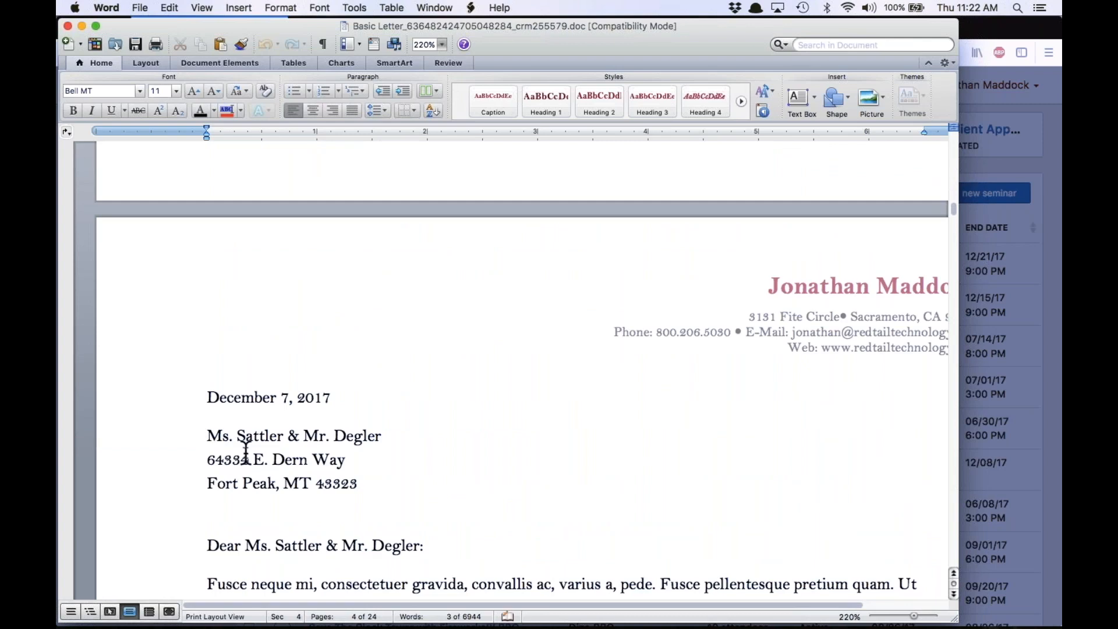
{"action": "scroll", "coordinate": [246, 453], "scroll_direction": "up", "scroll_amount": 15}
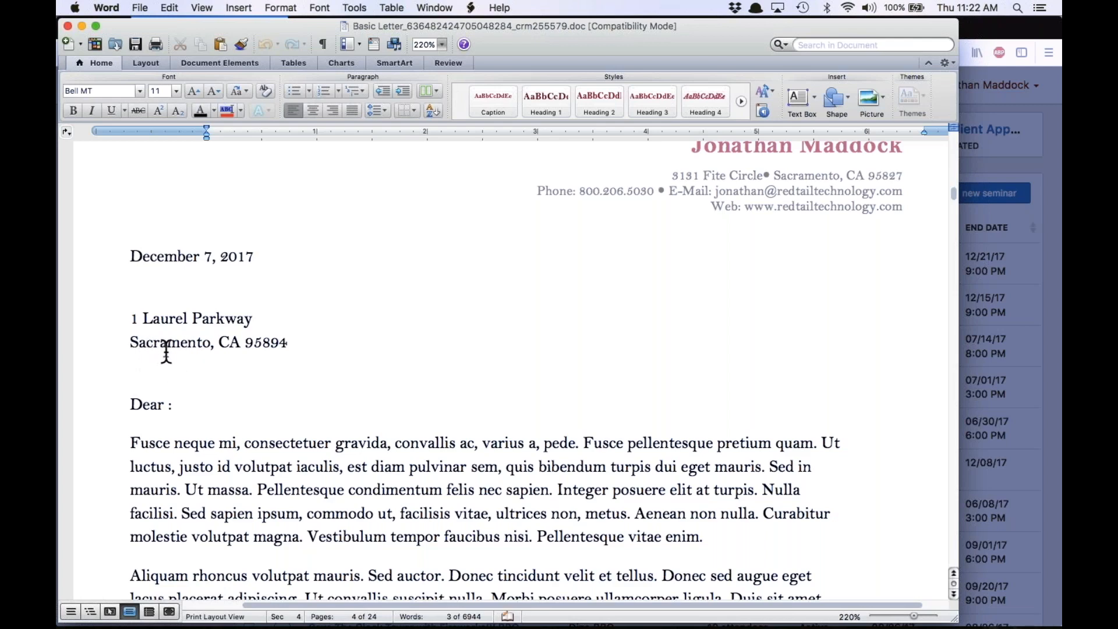
{"action": "scroll", "coordinate": [166, 353], "scroll_direction": "down", "scroll_amount": 20}
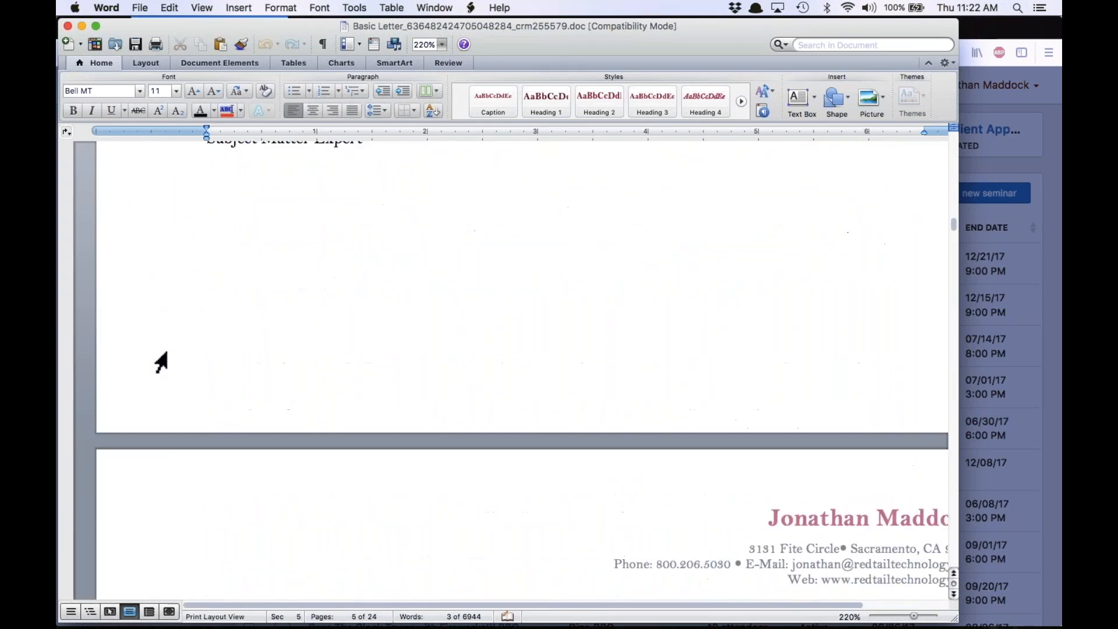
{"action": "scroll", "coordinate": [161, 363], "scroll_direction": "down", "scroll_amount": 20}
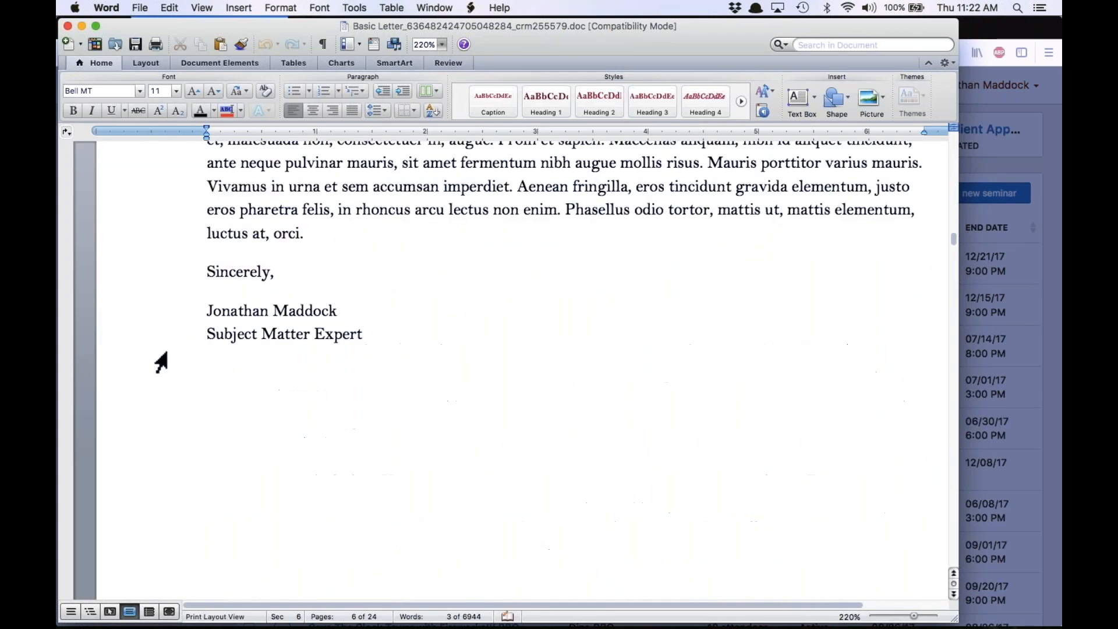
{"action": "scroll", "coordinate": [161, 363], "scroll_direction": "down", "scroll_amount": 20}
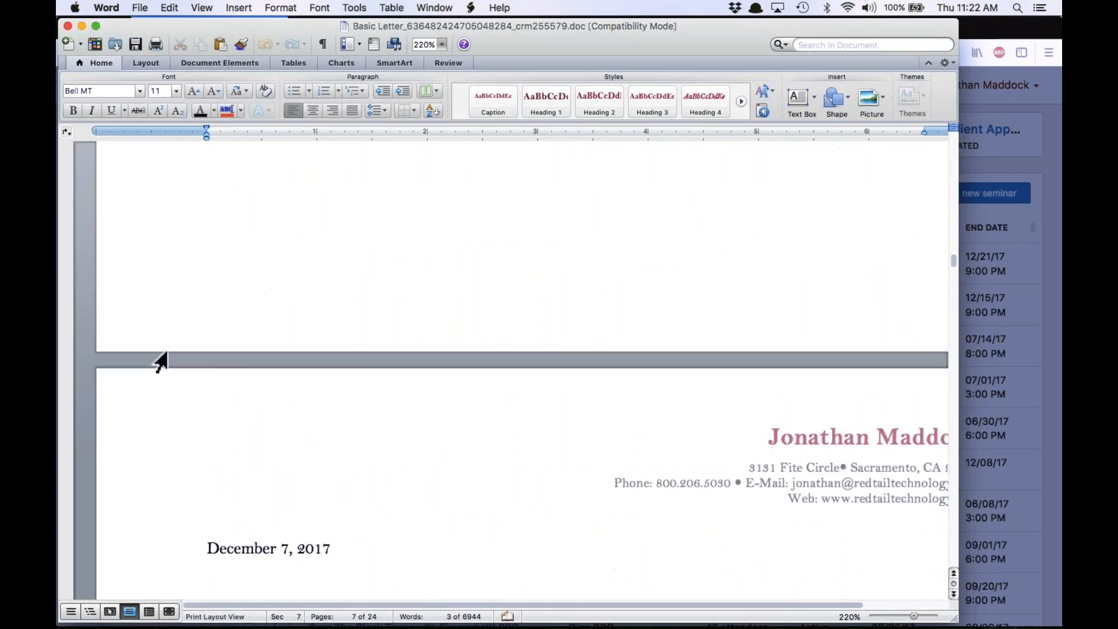
{"action": "scroll", "coordinate": [162, 362], "scroll_direction": "down", "scroll_amount": 20}
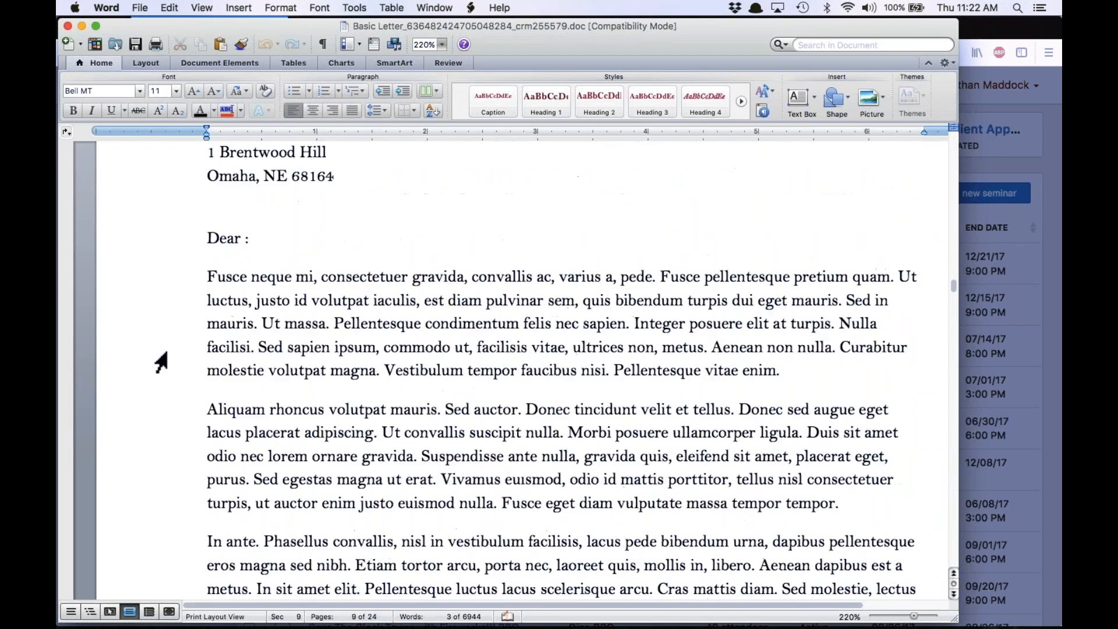
{"action": "scroll", "coordinate": [194, 212], "scroll_direction": "down", "scroll_amount": 15}
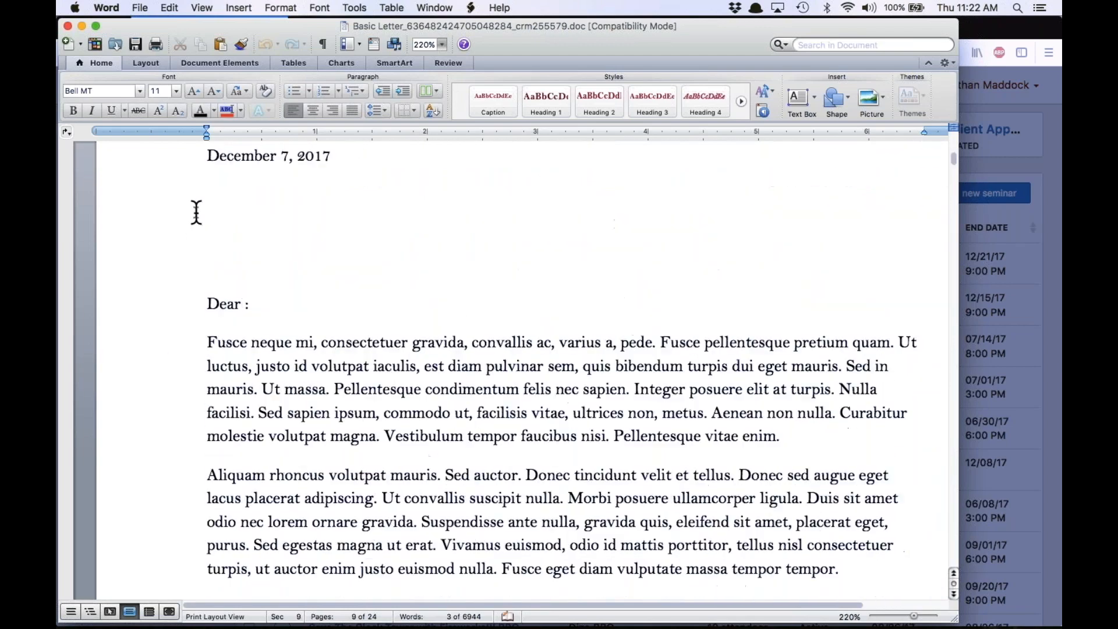
Close the merged letter document in Word and dismiss the mail merge dialog in Redtail CRM
{"action": "left_click", "coordinate": [68, 26]}
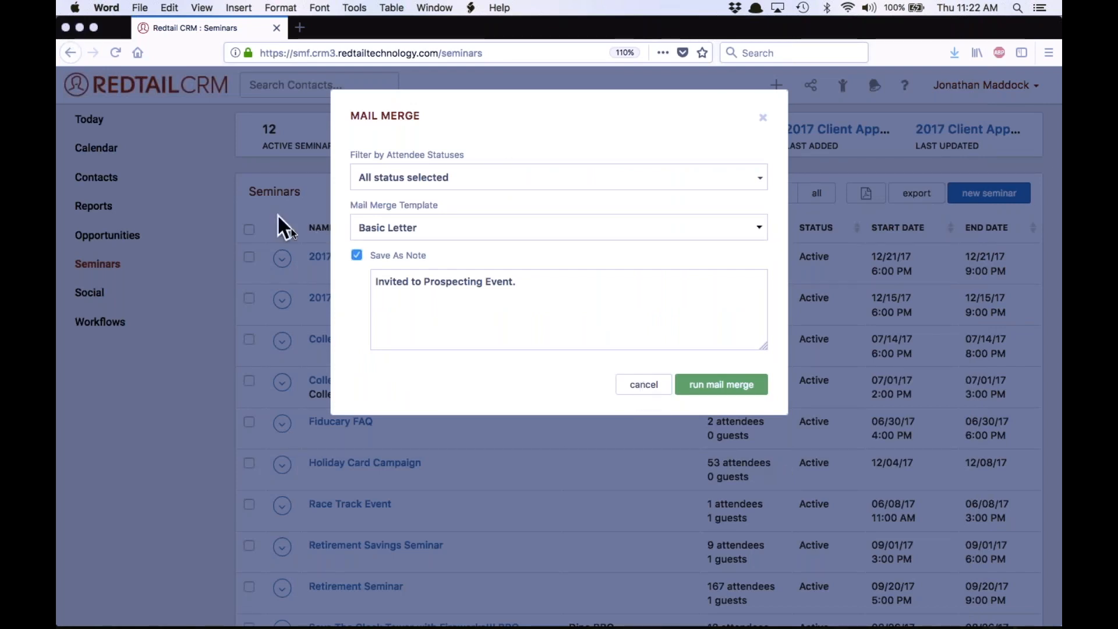
{"action": "left_click", "coordinate": [646, 400]}
{"action": "left_click", "coordinate": [647, 399]}
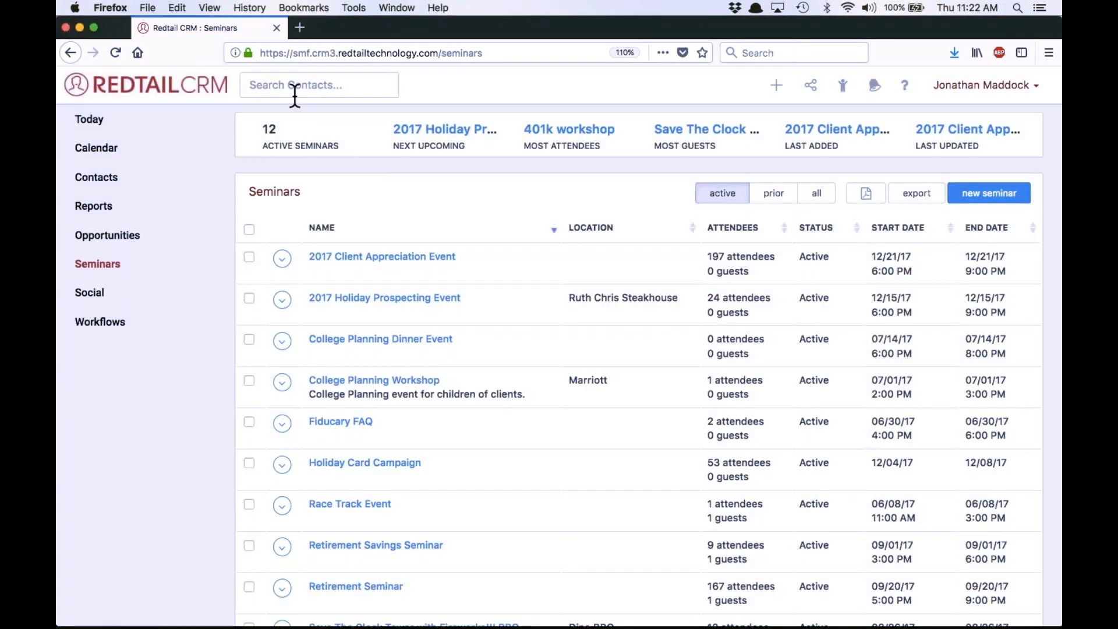
Search for one of the invited prospects by full name and open that contact's record
{"action": "left_click", "coordinate": [293, 85]}
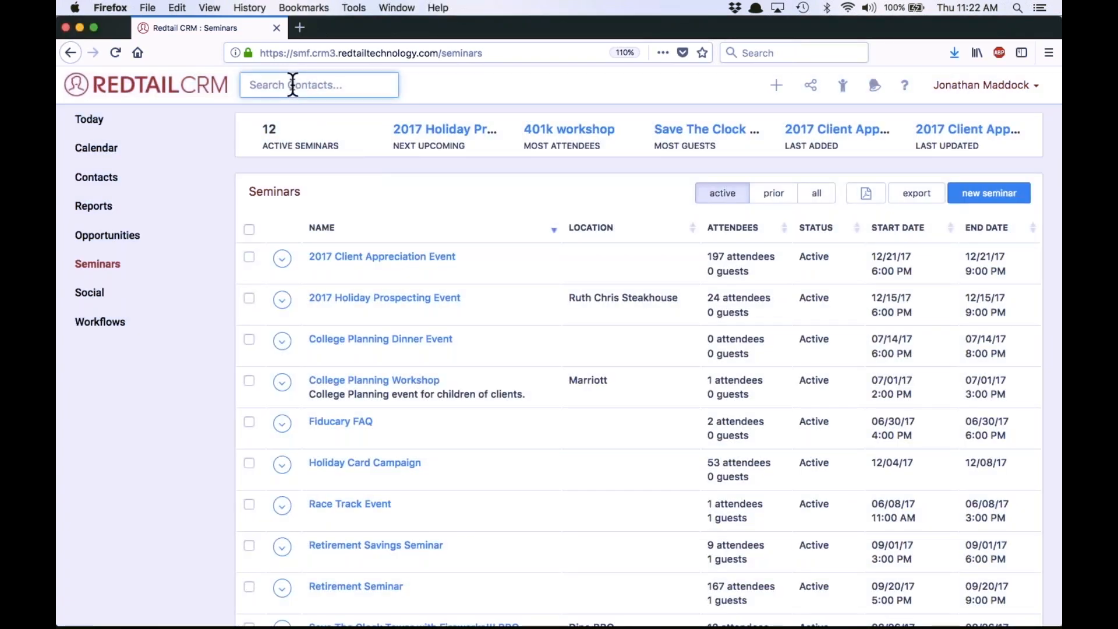
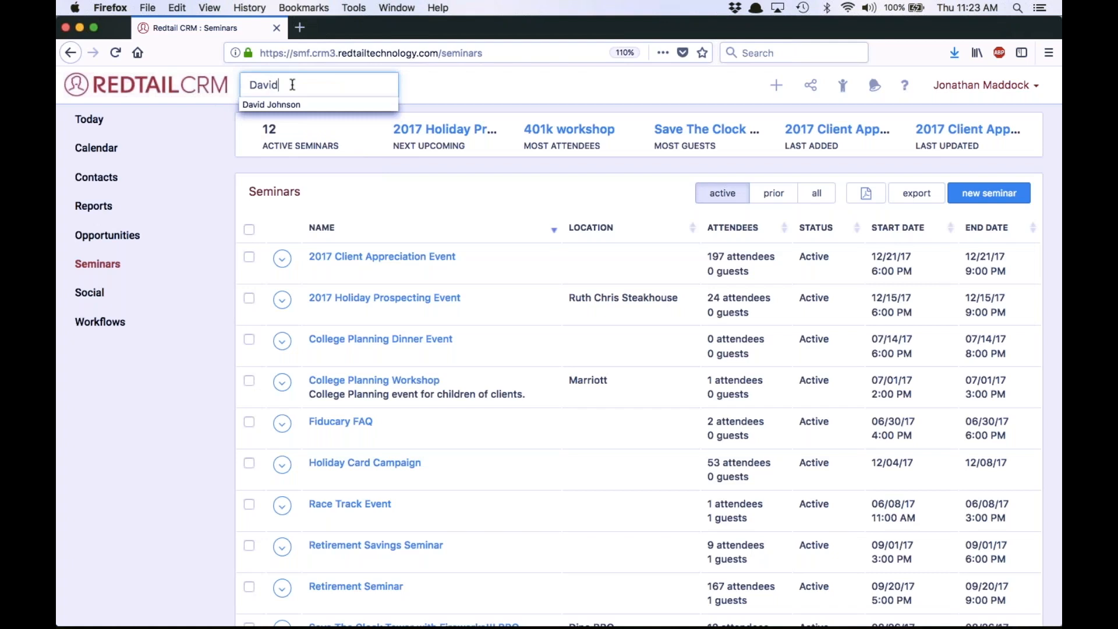
{"action": "key", "text": "Return"}
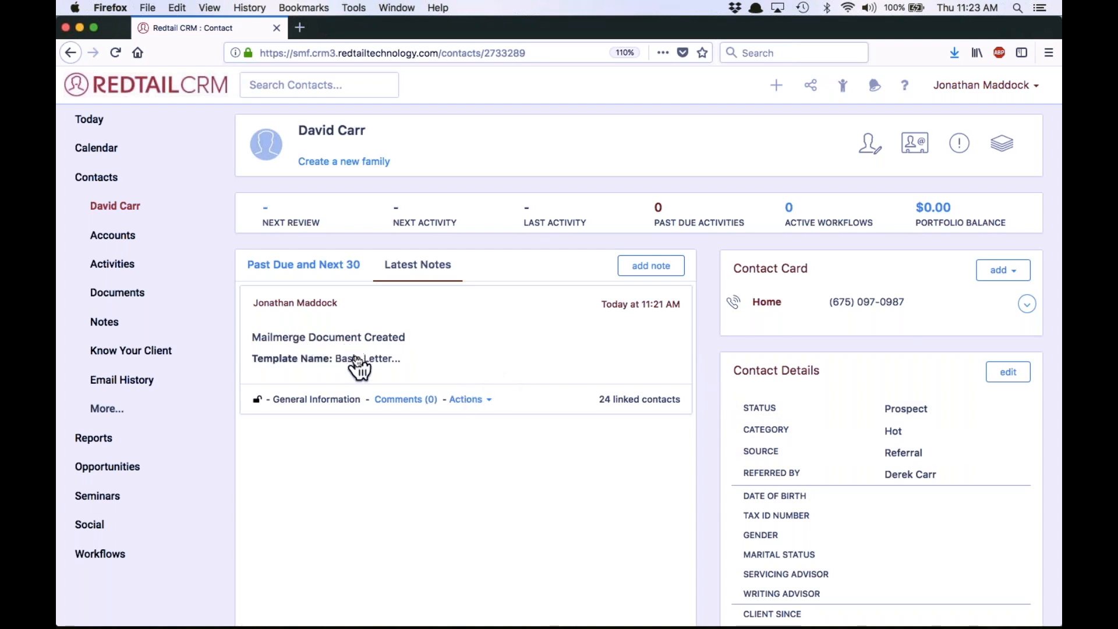
Open the contact's mail merge note, examine its additional note text and close the note details
{"action": "left_click", "coordinate": [358, 364]}
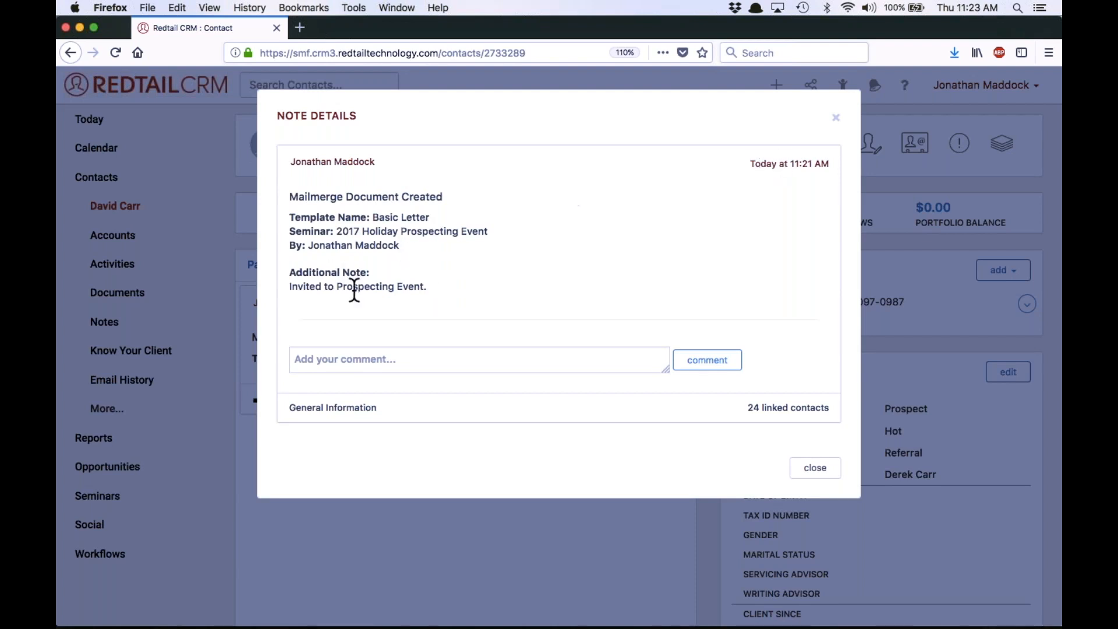
{"action": "left_click_drag", "start_coordinate": [291, 291], "coordinate": [447, 304]}
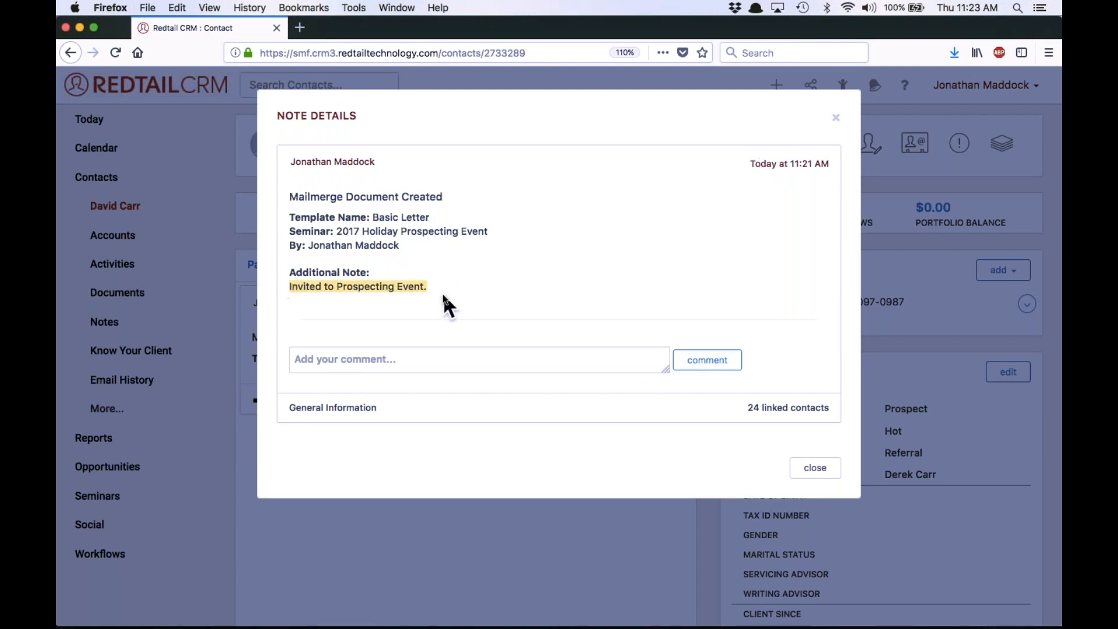
{"action": "left_click", "coordinate": [814, 468]}
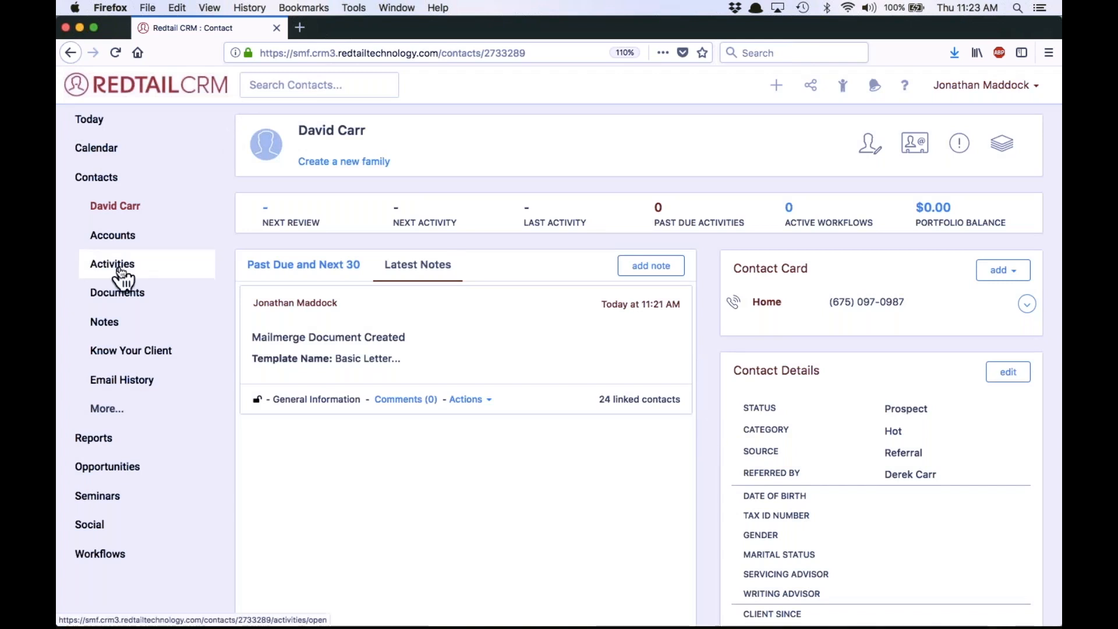
From the seminars list, send the 2017 Holiday Prospecting Event attendees to the contact search
{"action": "left_click", "coordinate": [110, 498]}
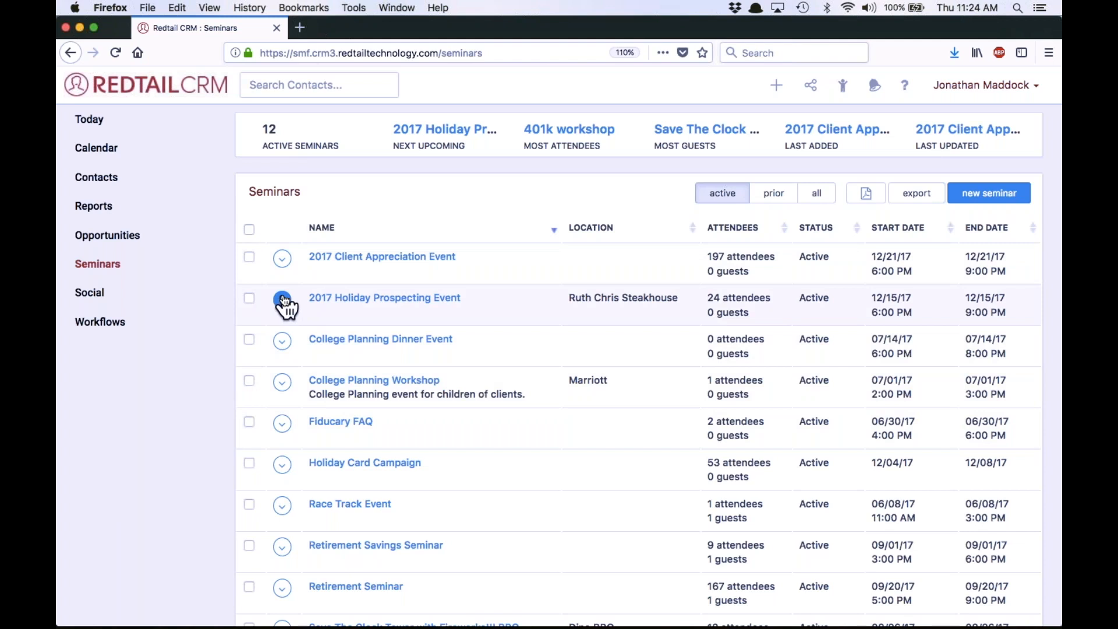
{"action": "left_click", "coordinate": [283, 300]}
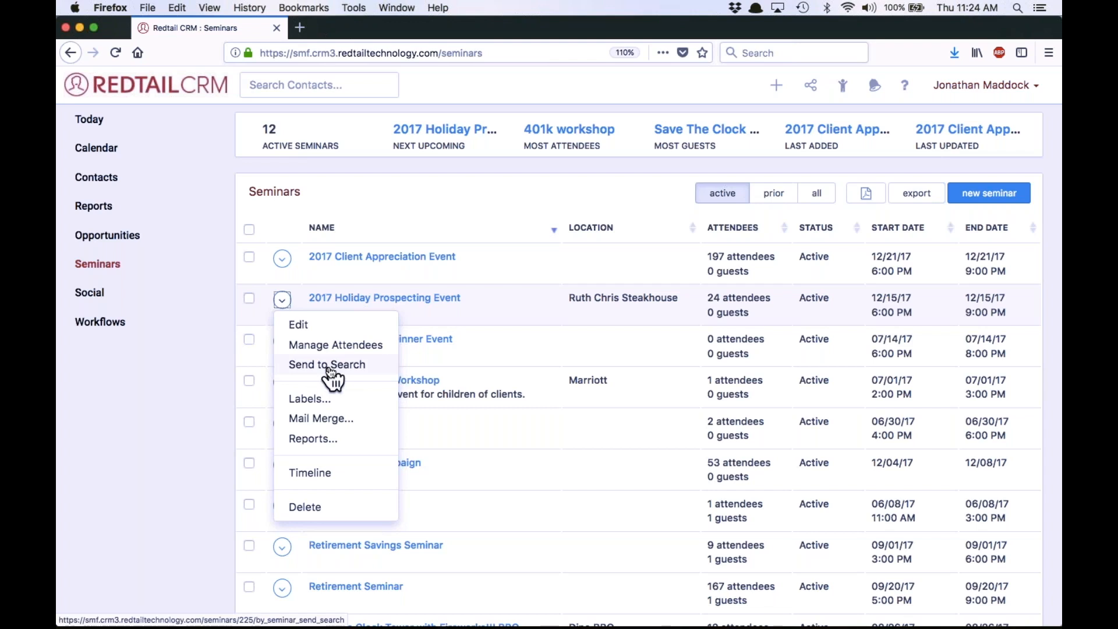
{"action": "left_click", "coordinate": [329, 366]}
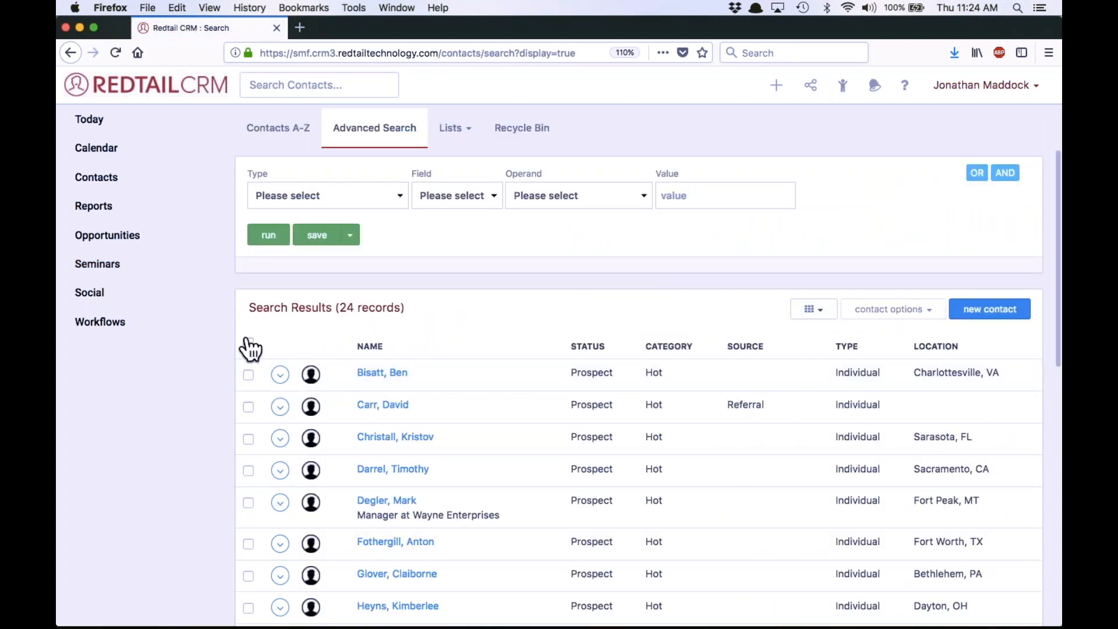
Select all 24 contacts in the search results
{"action": "left_click", "coordinate": [250, 344]}
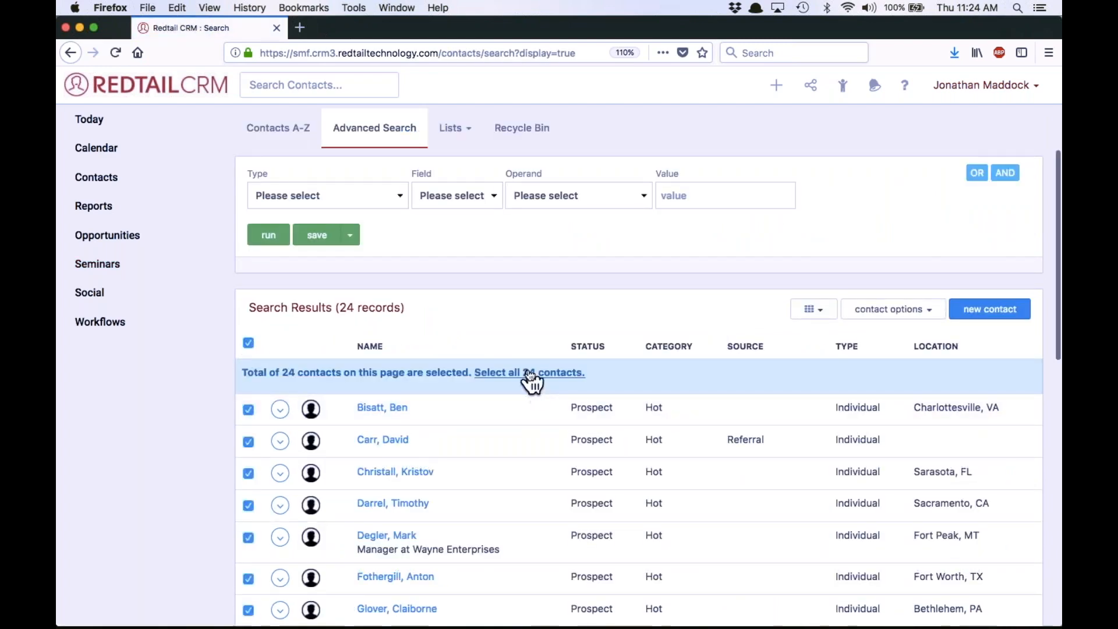
{"action": "left_click", "coordinate": [531, 373]}
{"action": "scroll", "coordinate": [530, 375], "scroll_direction": "down", "scroll_amount": 1}
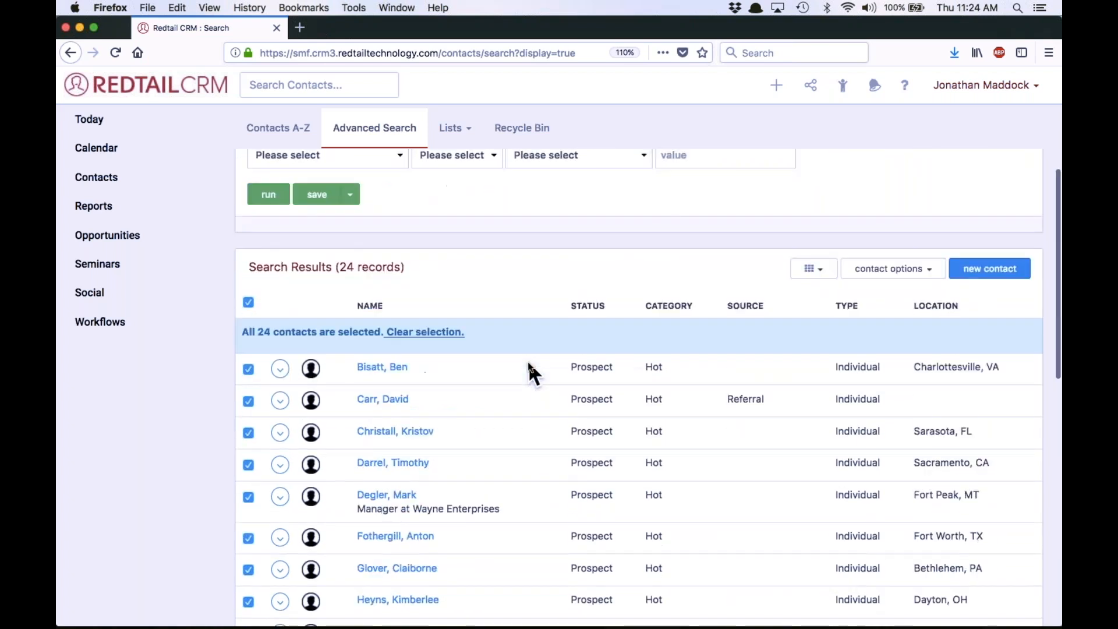
{"action": "scroll", "coordinate": [531, 372], "scroll_direction": "up", "scroll_amount": 1}
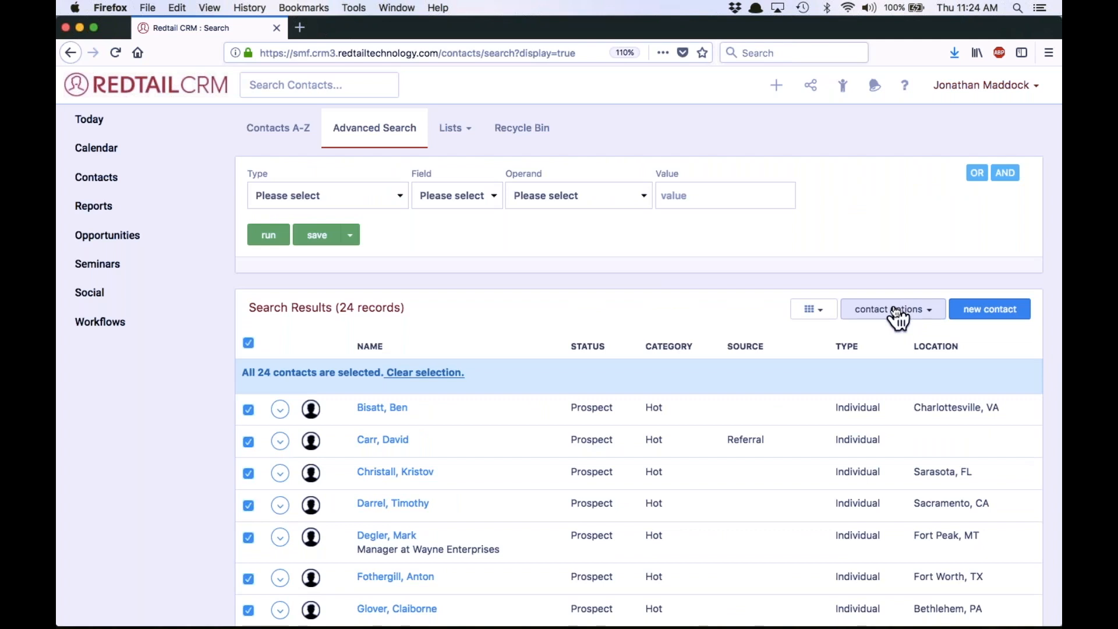
Start a Broadcast Email bulk action for the selected contacts using the 2017 Holiday Event Invite template
{"action": "left_click", "coordinate": [897, 315]}
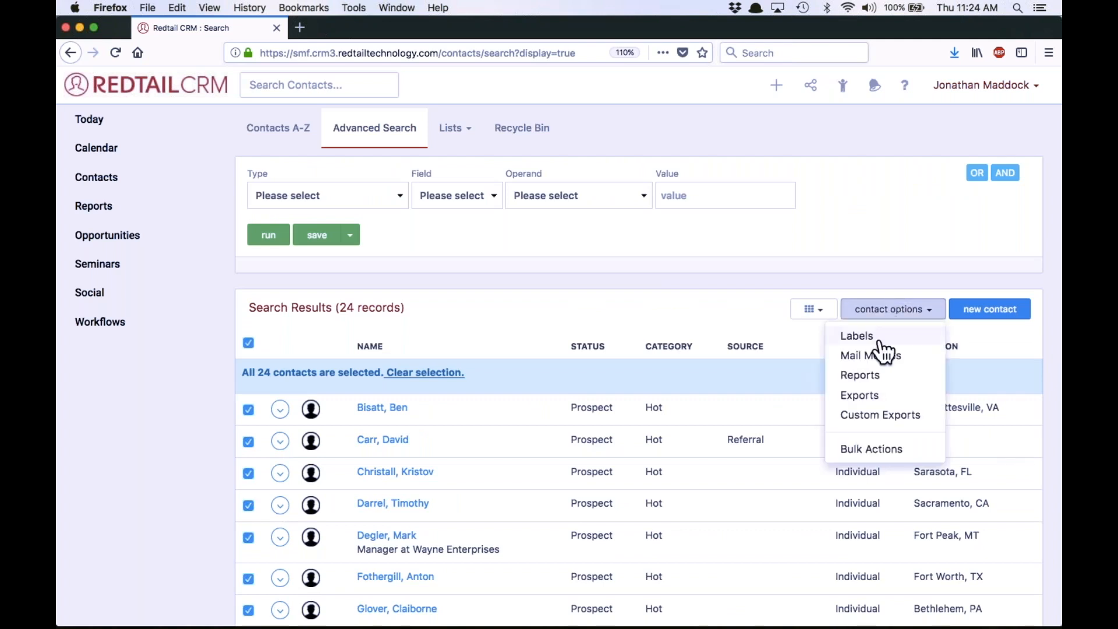
{"action": "left_click", "coordinate": [867, 453]}
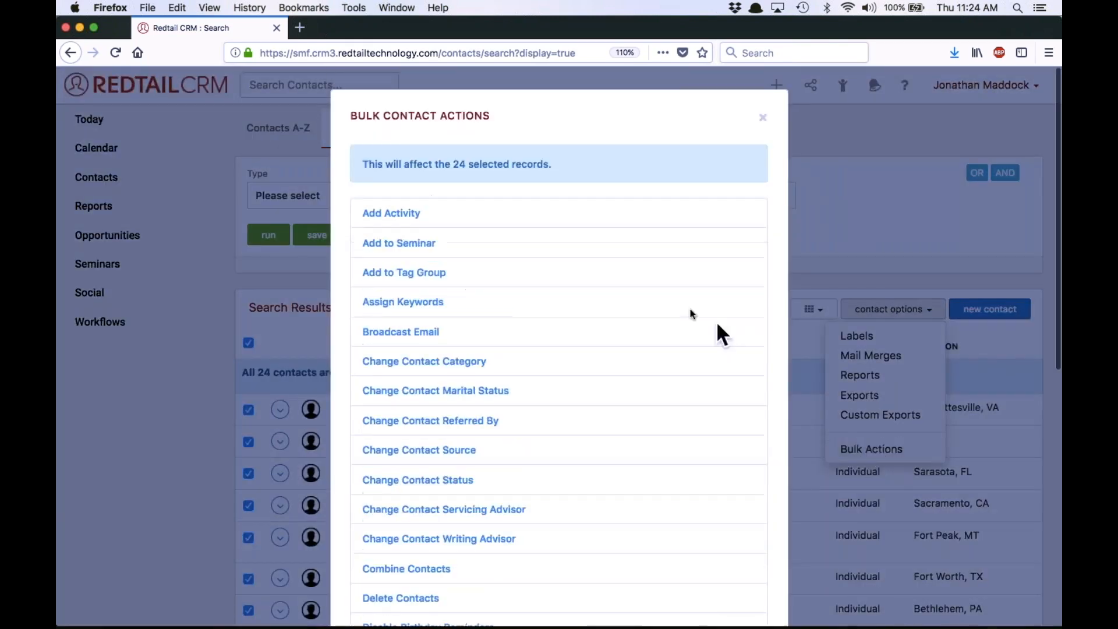
{"action": "left_click", "coordinate": [394, 331]}
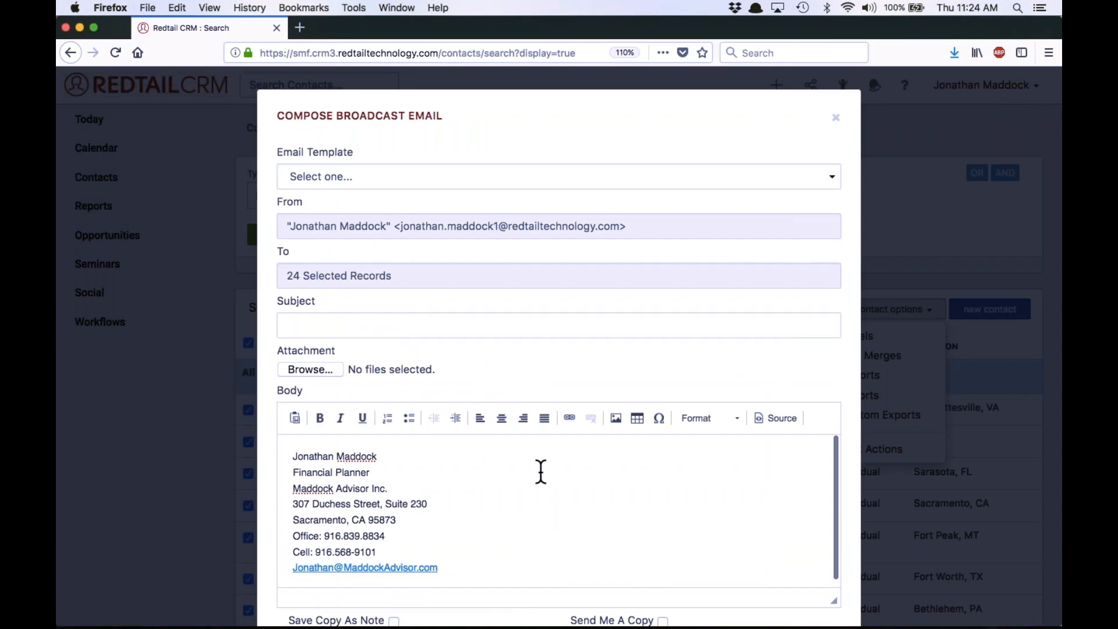
{"action": "left_click", "coordinate": [428, 178]}
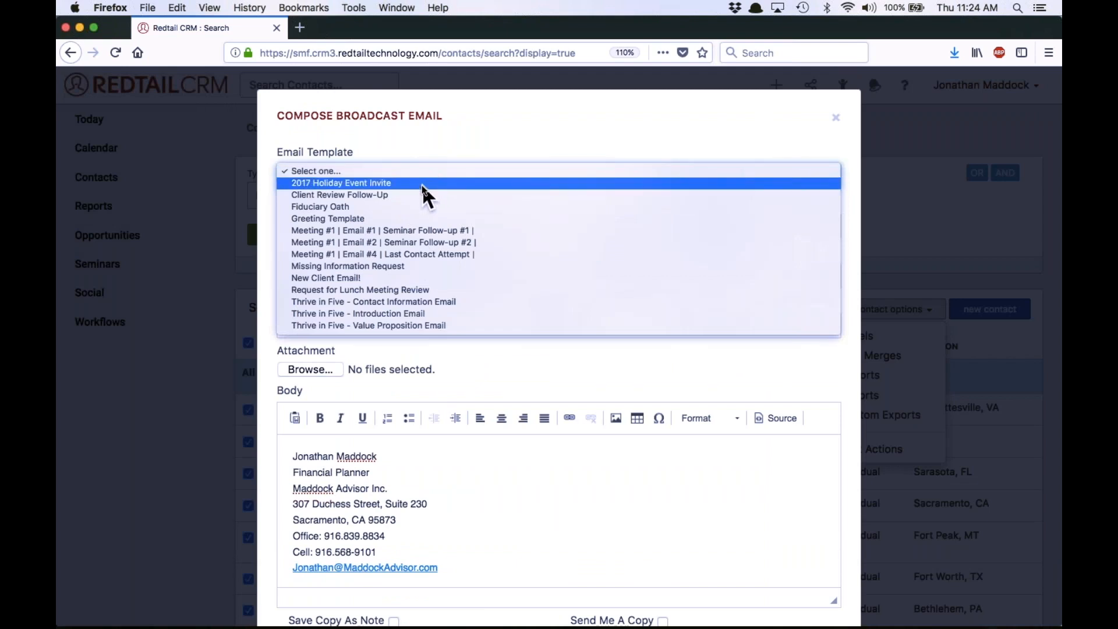
{"action": "left_click", "coordinate": [421, 183]}
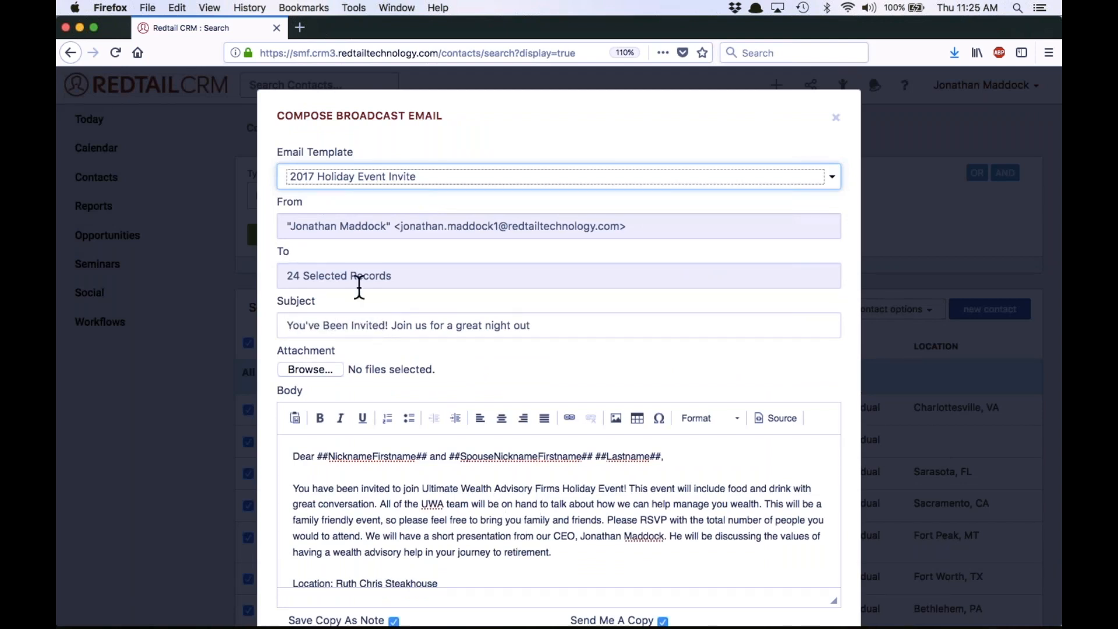
Review the invitation email's merge fields, event details, signature and copy options before sending
{"action": "scroll", "coordinate": [552, 279], "scroll_direction": "down", "scroll_amount": 2}
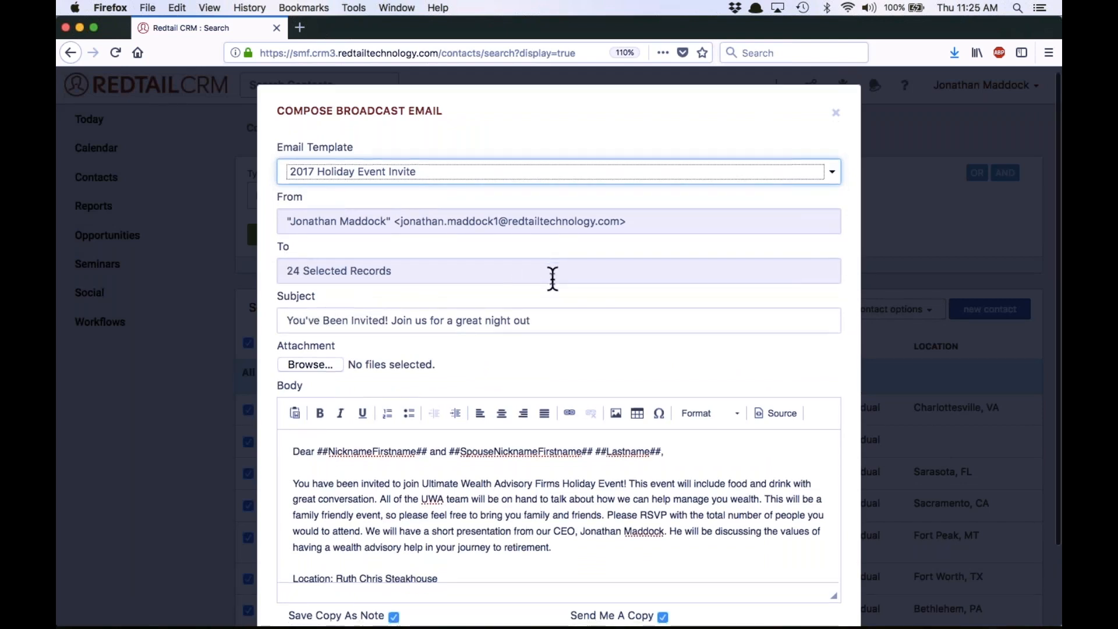
{"action": "scroll", "coordinate": [447, 205], "scroll_direction": "down", "scroll_amount": 5}
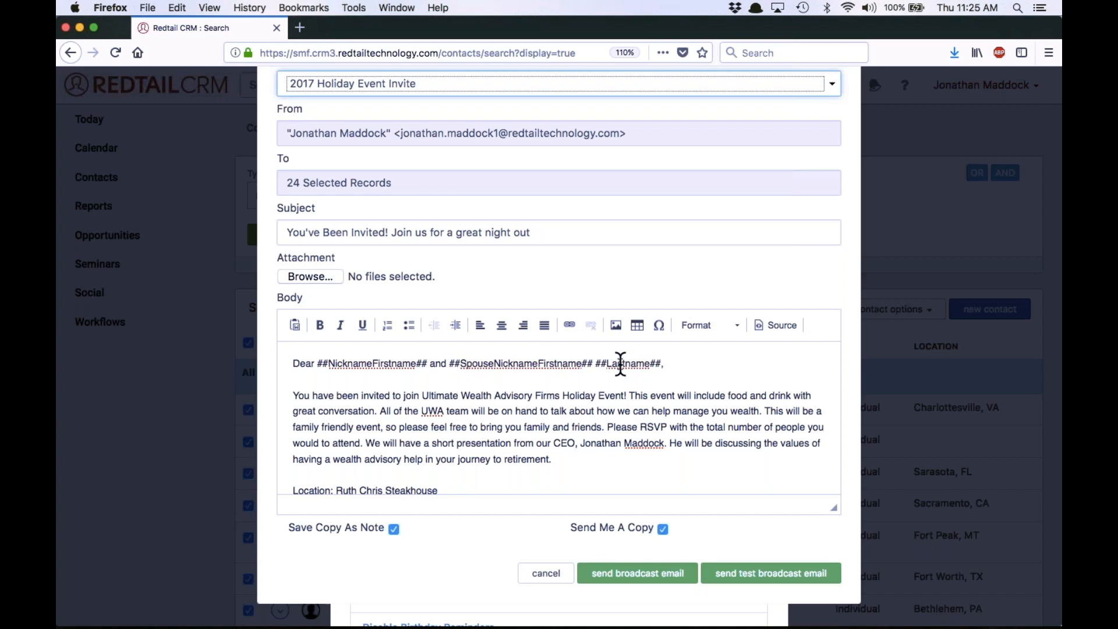
{"action": "scroll", "coordinate": [621, 364], "scroll_direction": "down", "scroll_amount": 2}
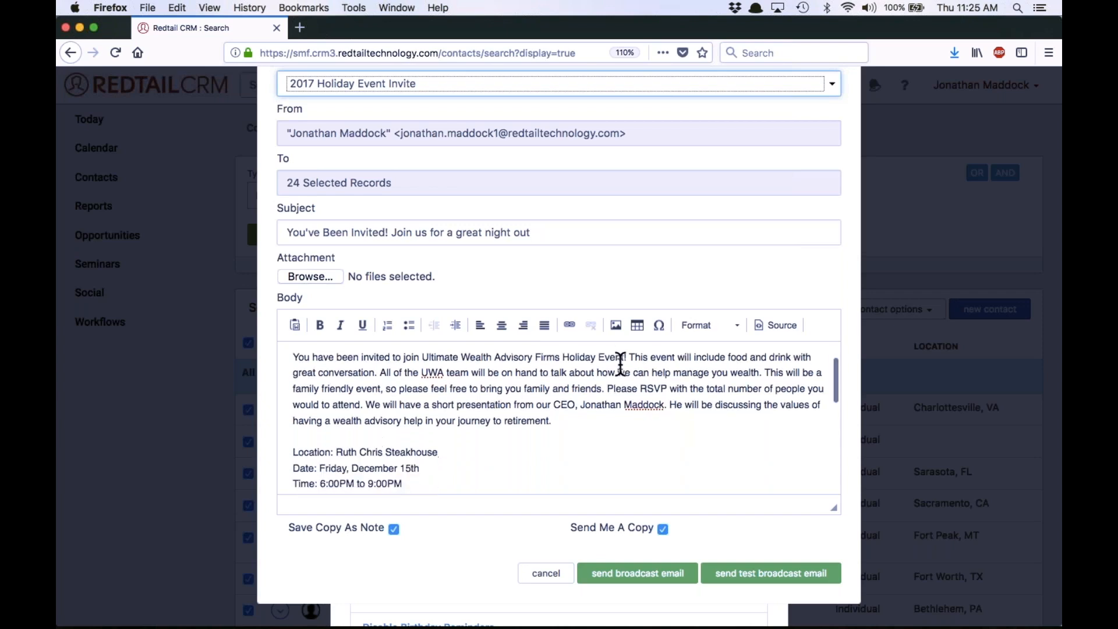
{"action": "scroll", "coordinate": [621, 364], "scroll_direction": "down", "scroll_amount": 5}
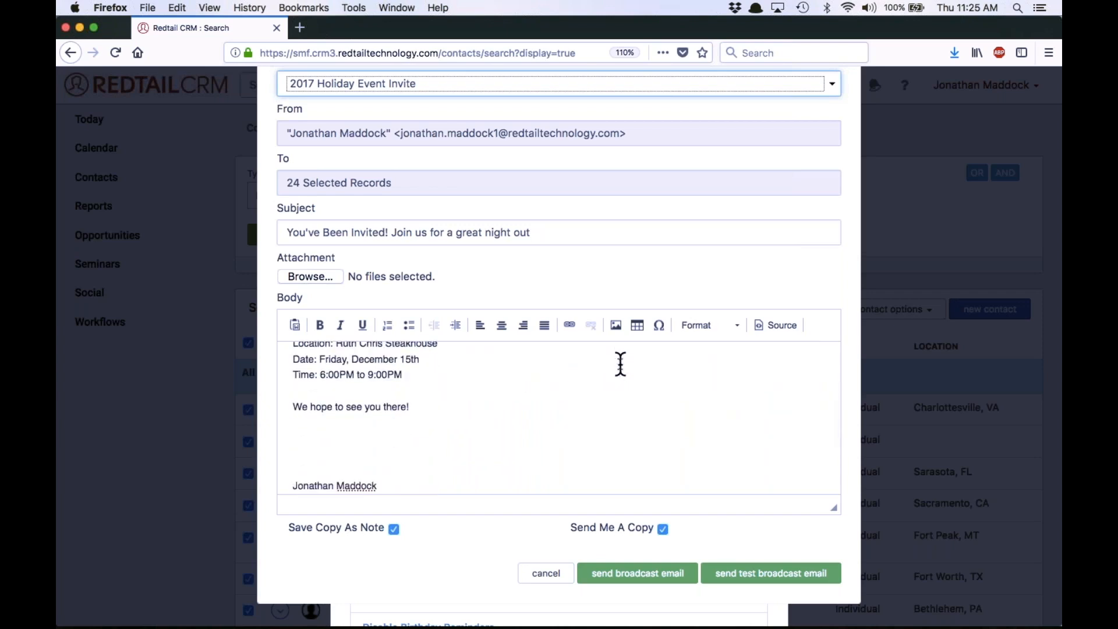
{"action": "left_click", "coordinate": [328, 464]}
{"action": "scroll", "coordinate": [328, 465], "scroll_direction": "up", "scroll_amount": 5}
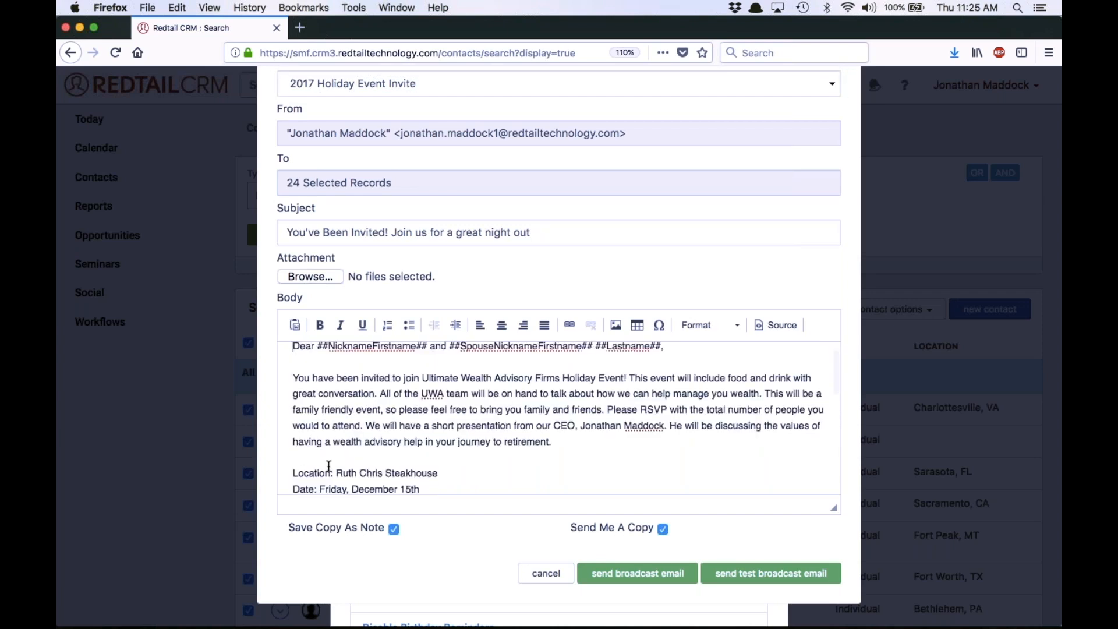
{"action": "scroll", "coordinate": [327, 465], "scroll_direction": "down", "scroll_amount": 7}
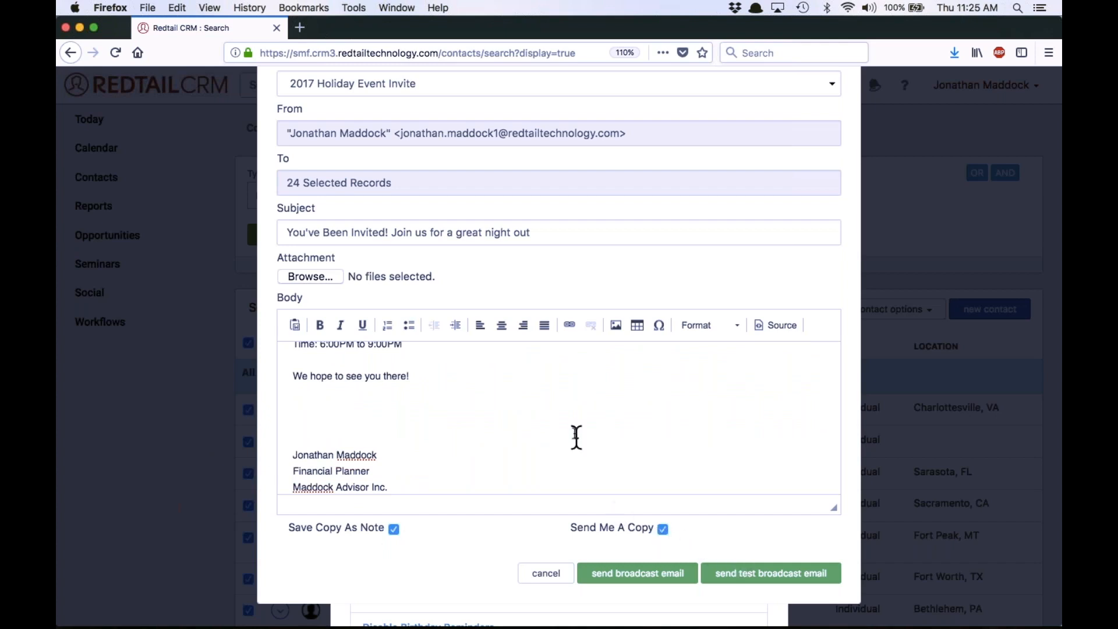
{"action": "scroll", "coordinate": [575, 433], "scroll_direction": "up", "scroll_amount": 2}
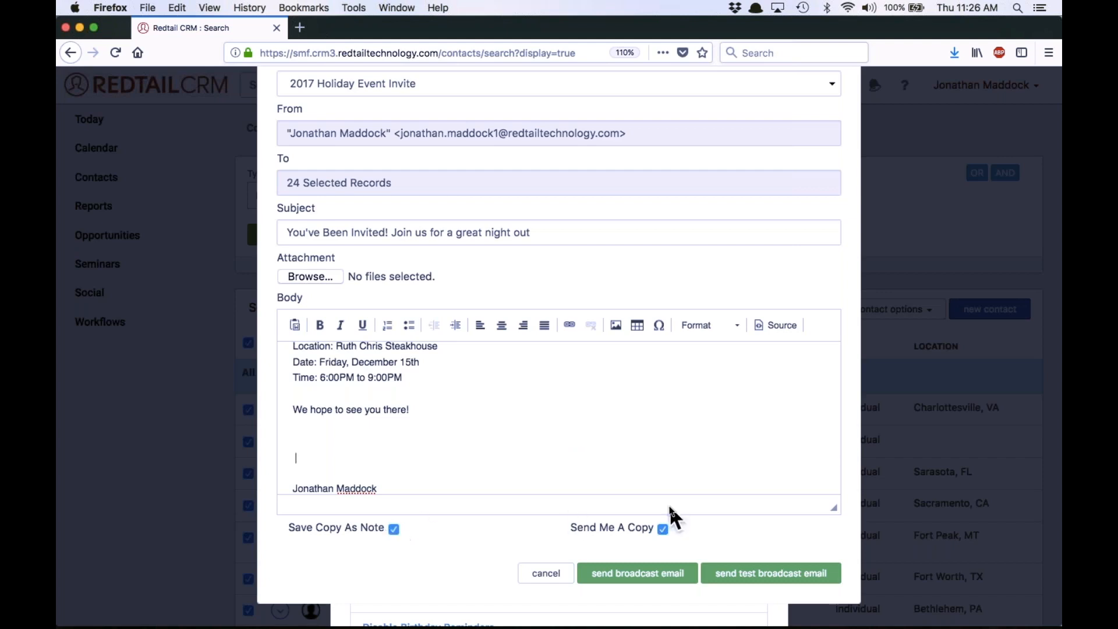
Send the broadcast email to the selected contacts, close the bulk actions dialog and return to the seminars list
{"action": "left_click", "coordinate": [657, 580]}
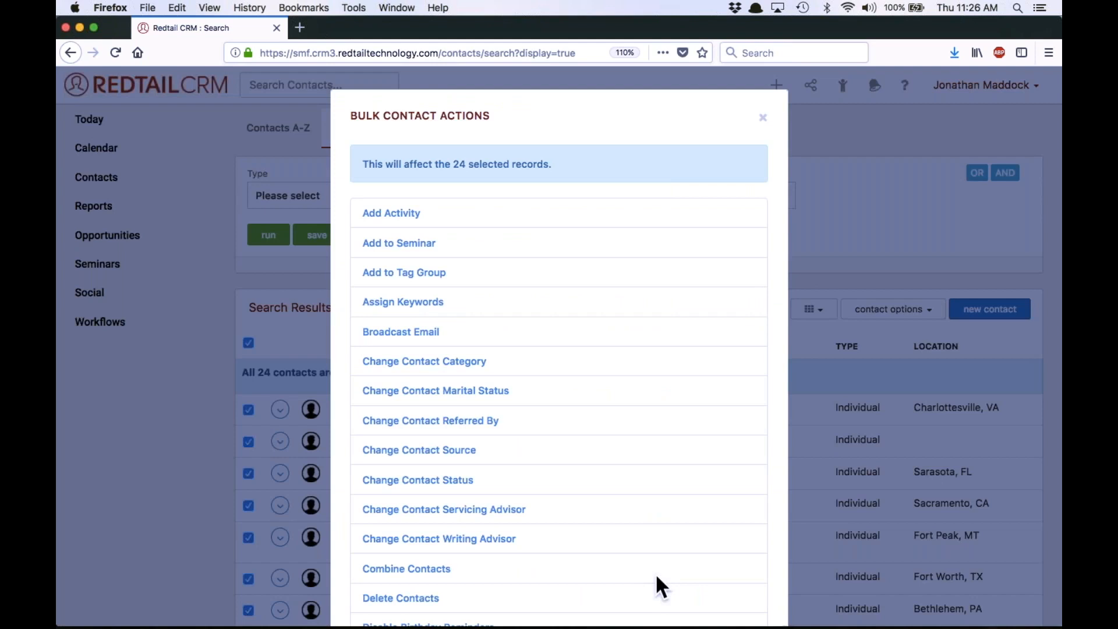
{"action": "scroll", "coordinate": [767, 114], "scroll_direction": "down", "scroll_amount": 2}
{"action": "left_click", "coordinate": [769, 115]}
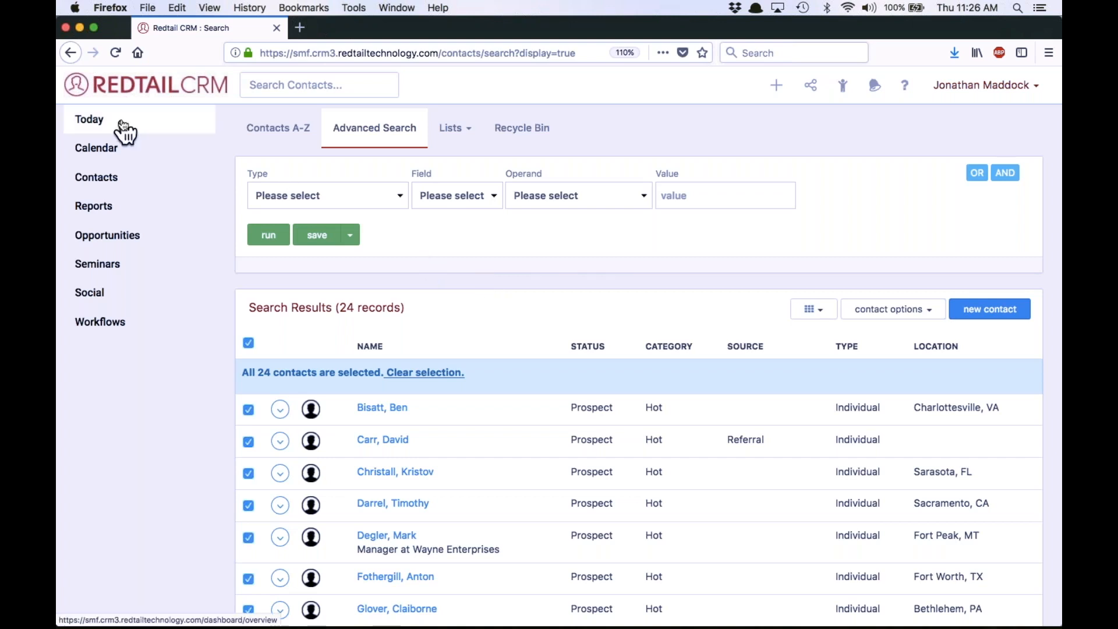
{"action": "left_click", "coordinate": [112, 270]}
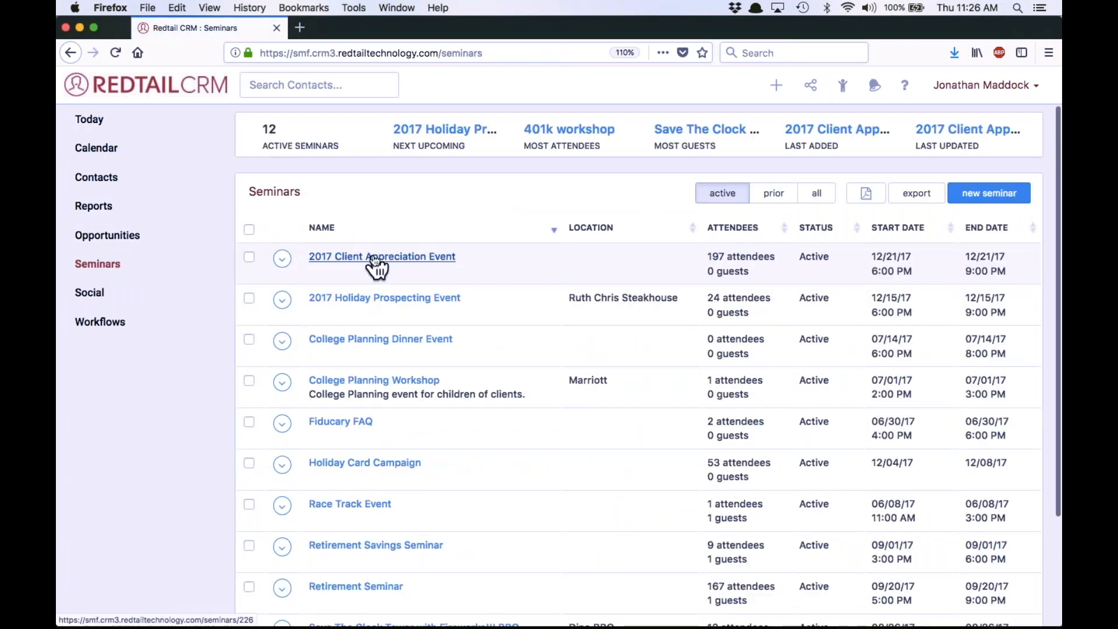